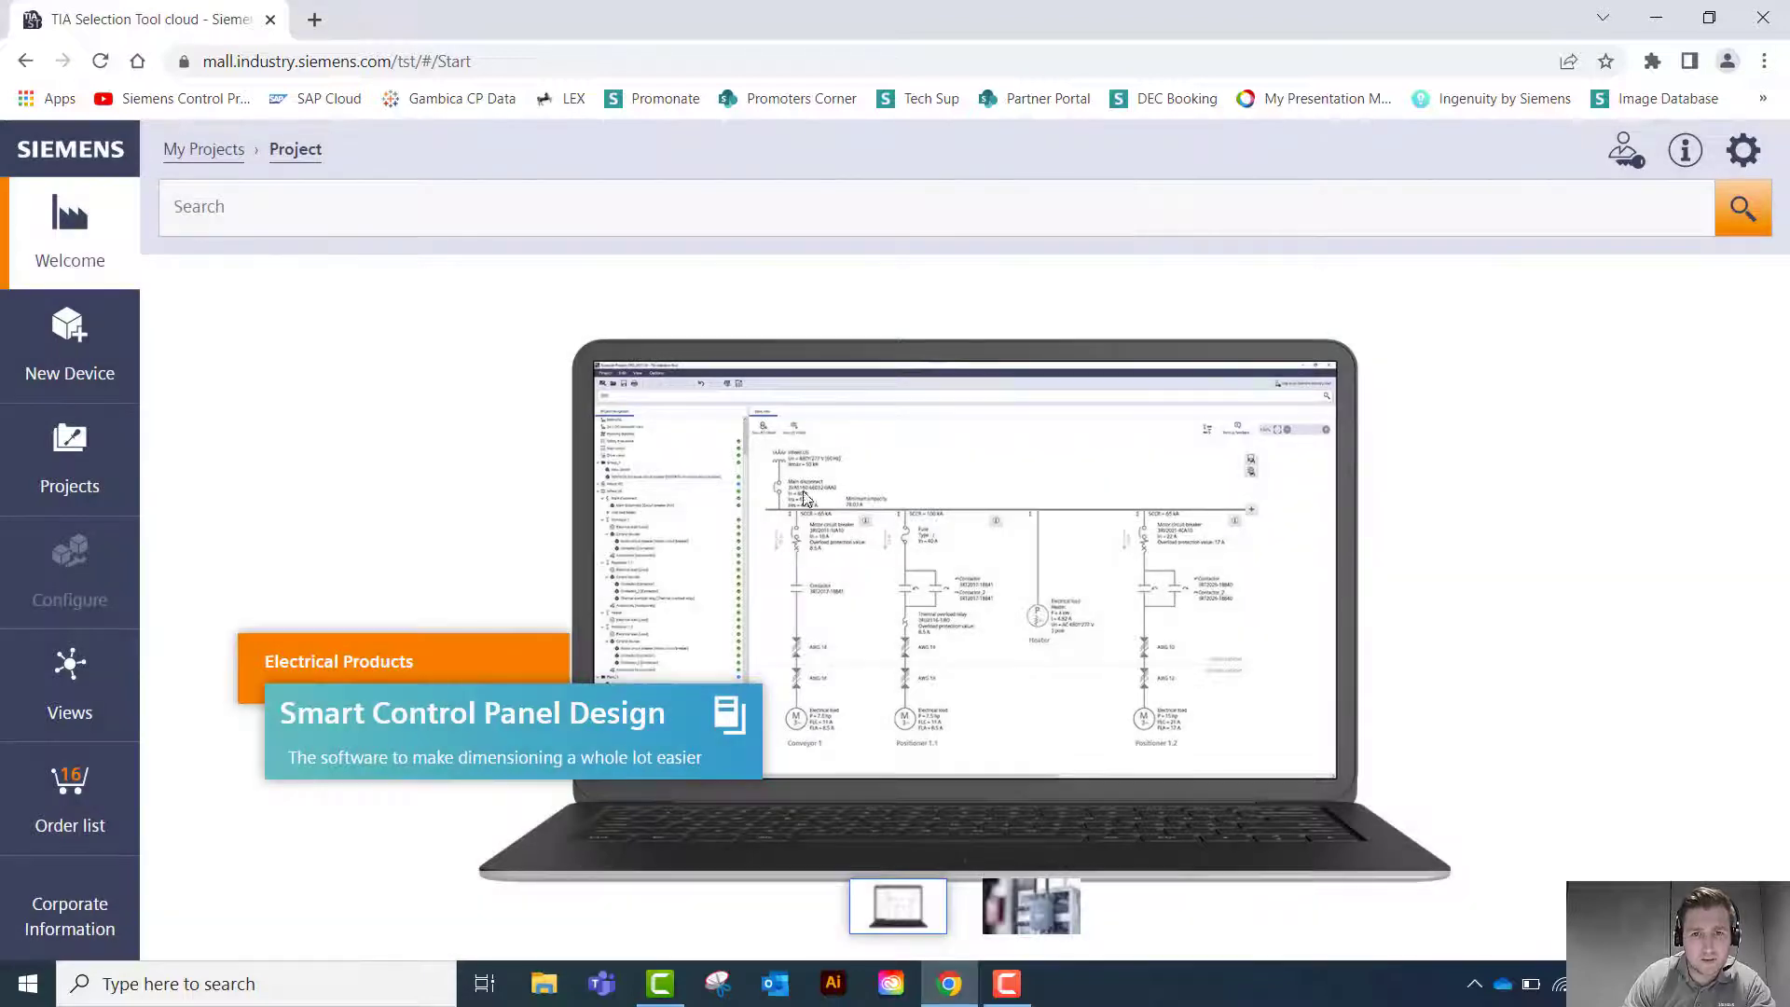
Add a new SIMATIC ET 200SP (I/O, CPU, Open Controller) device from the IO systems series to the project
click(105, 364)
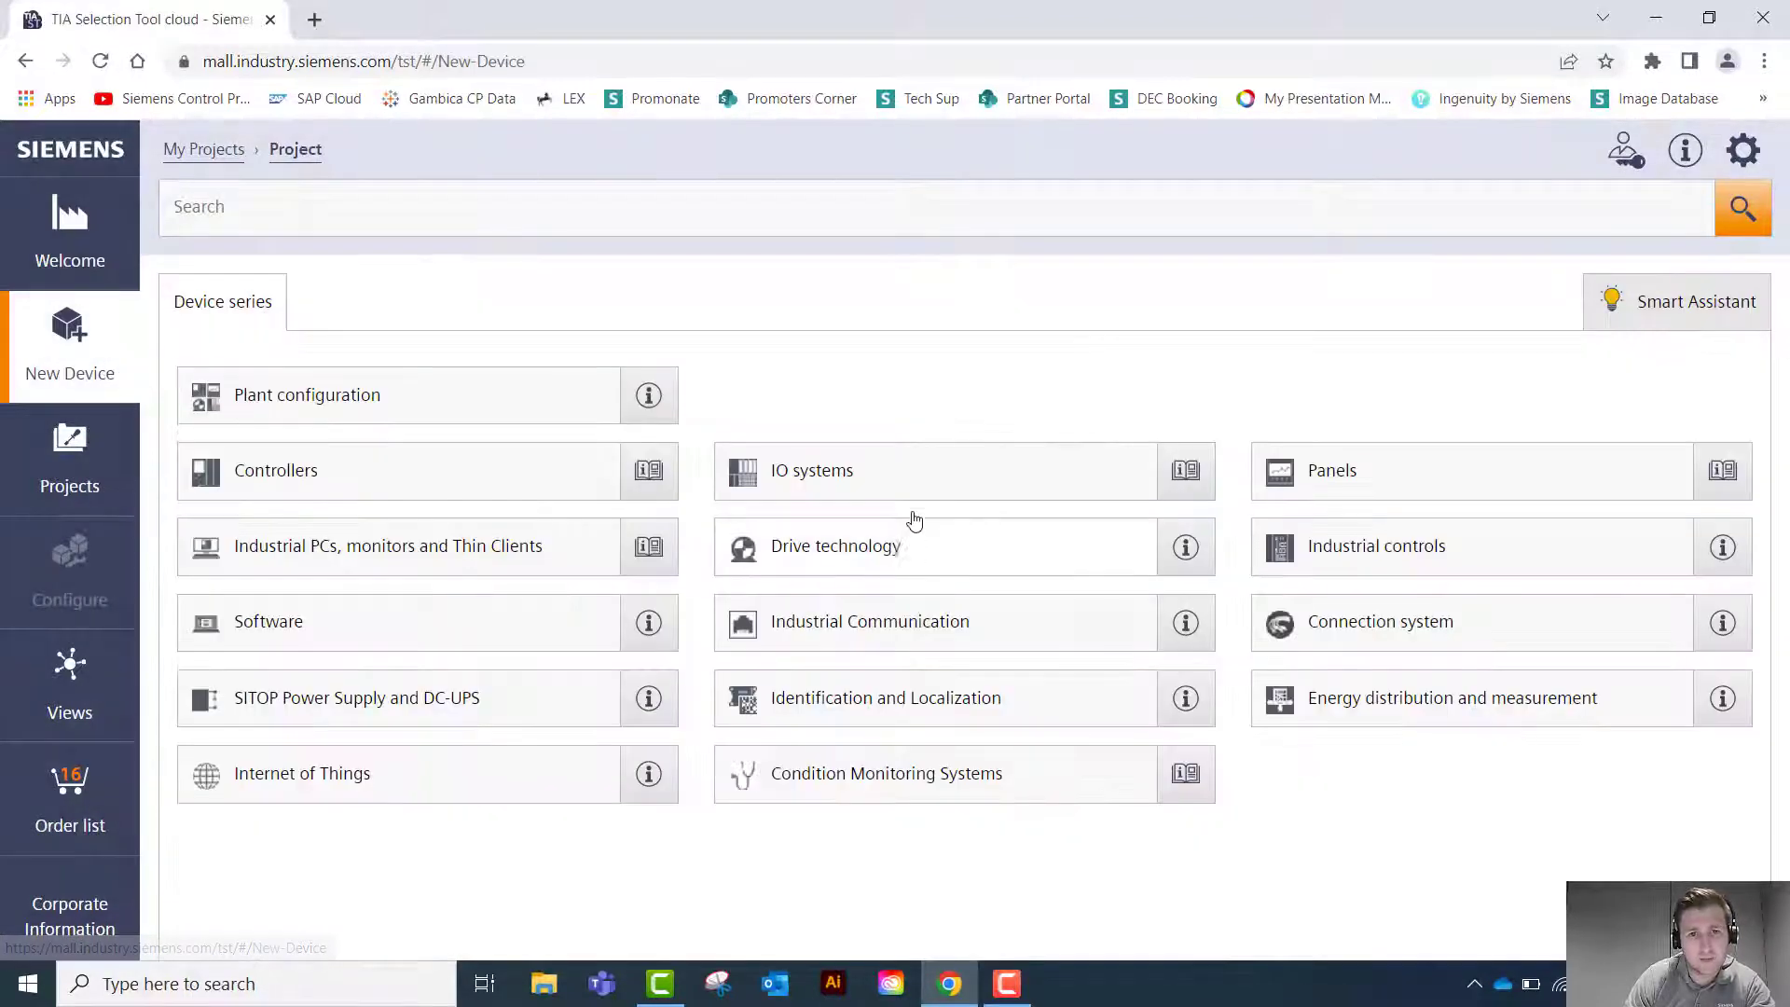
click(908, 485)
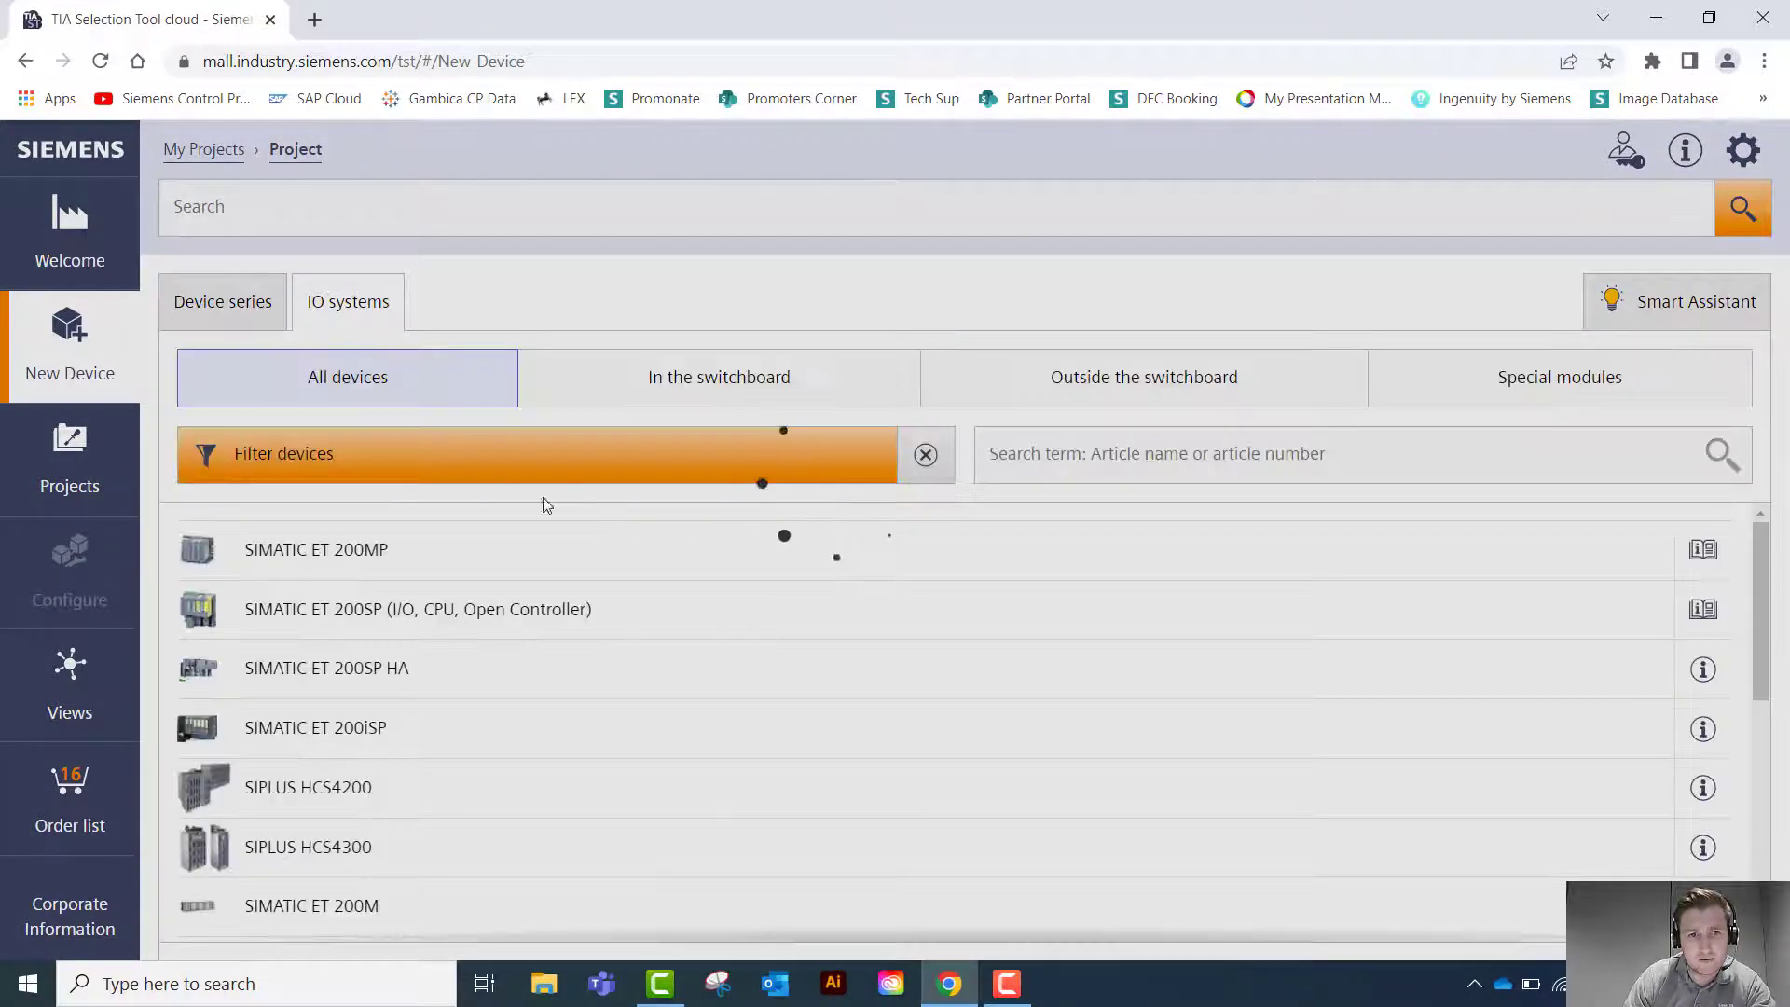
scroll(424, 552, down, 2)
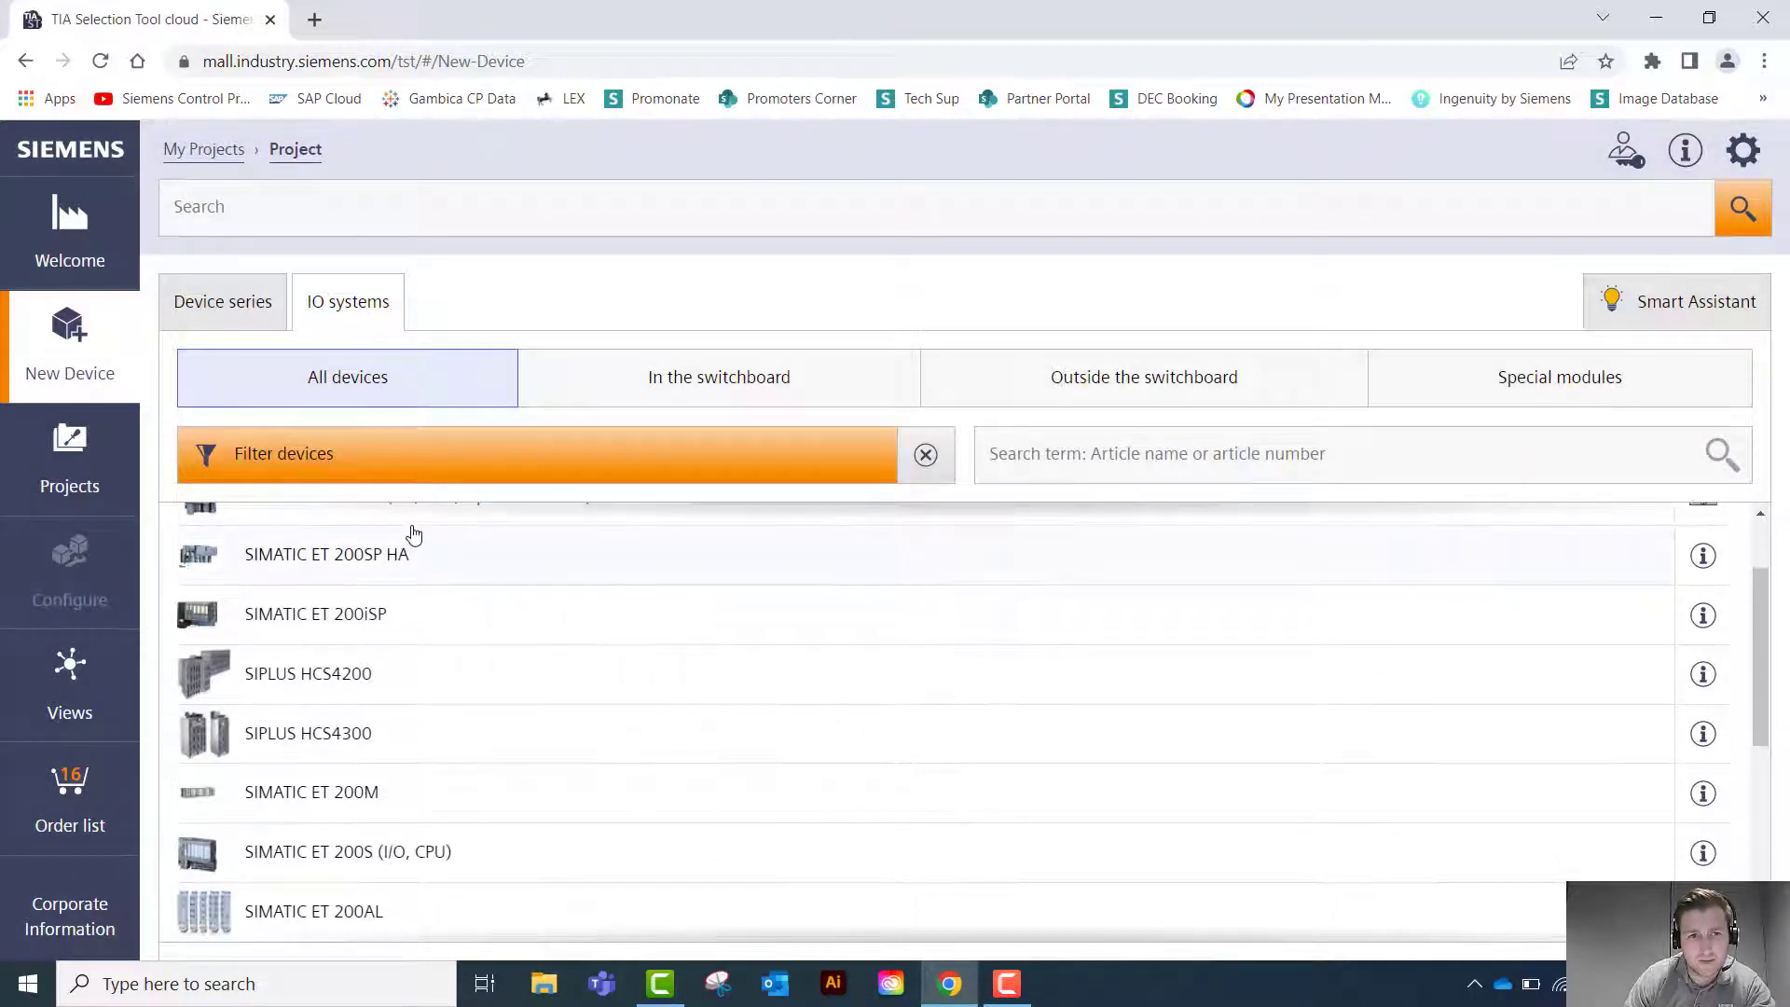
scroll(415, 559, up, 2)
click(370, 617)
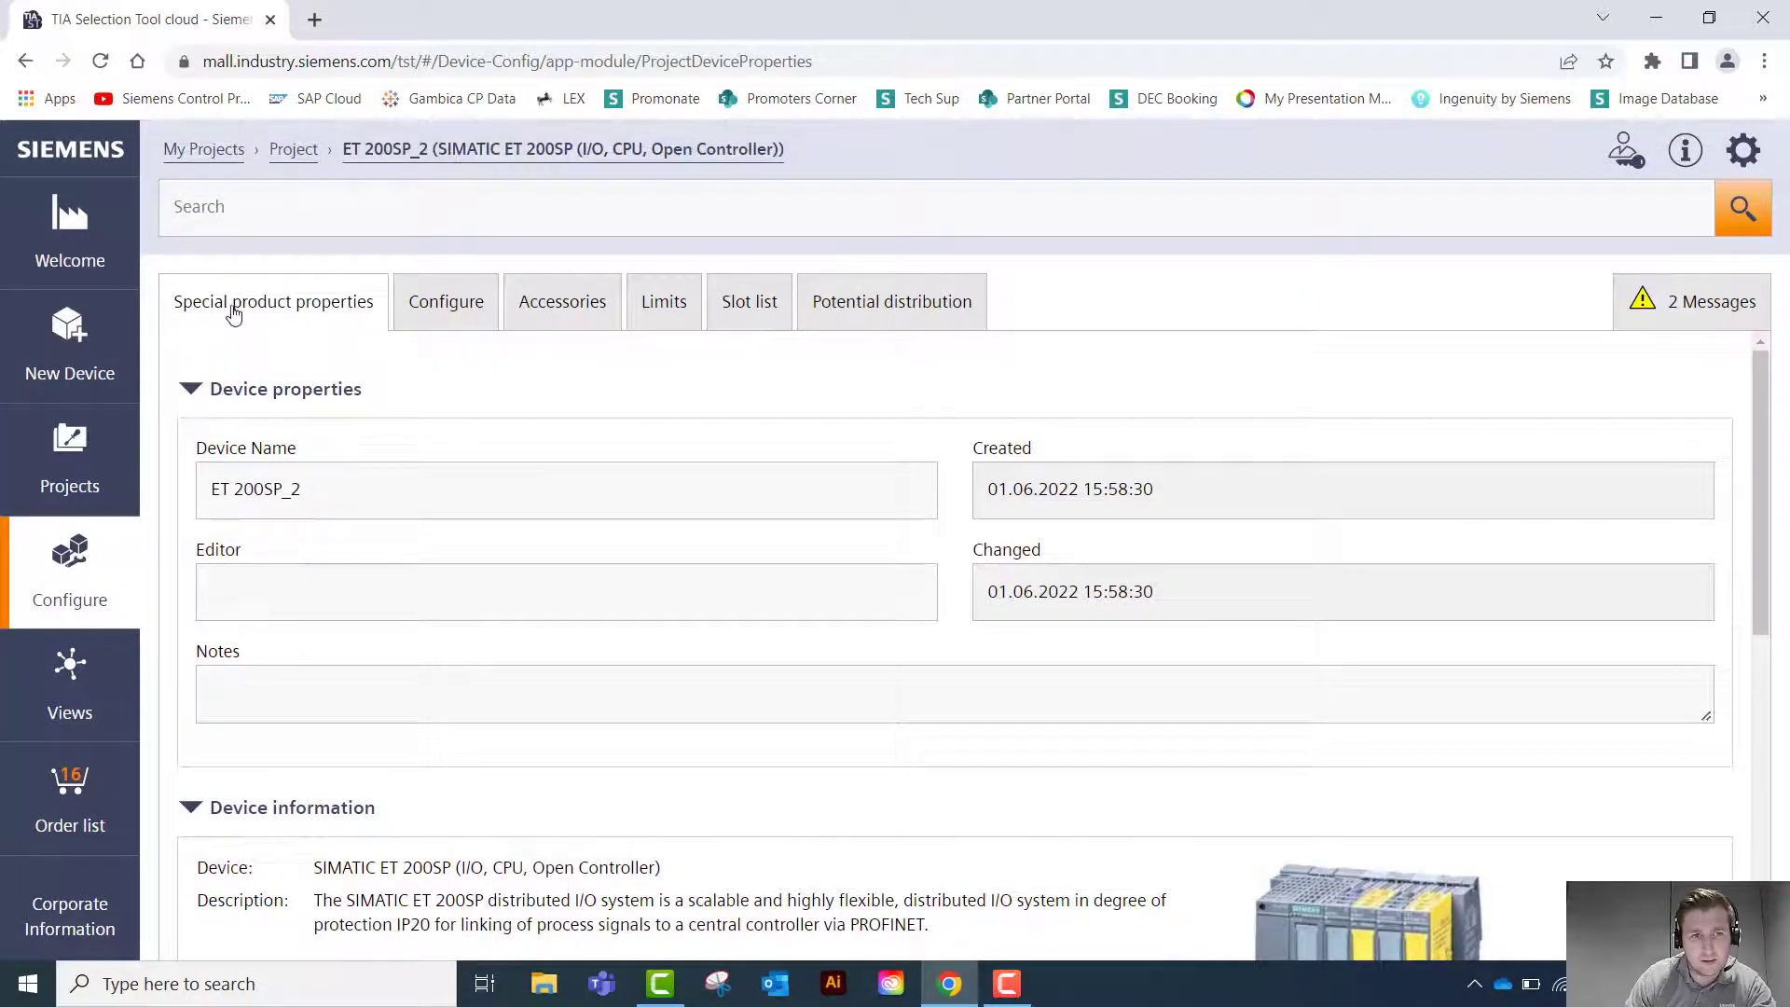
Change the CPU design of the ET 200SP station from a standard to a fail-safe application
scroll(419, 560, down, 7)
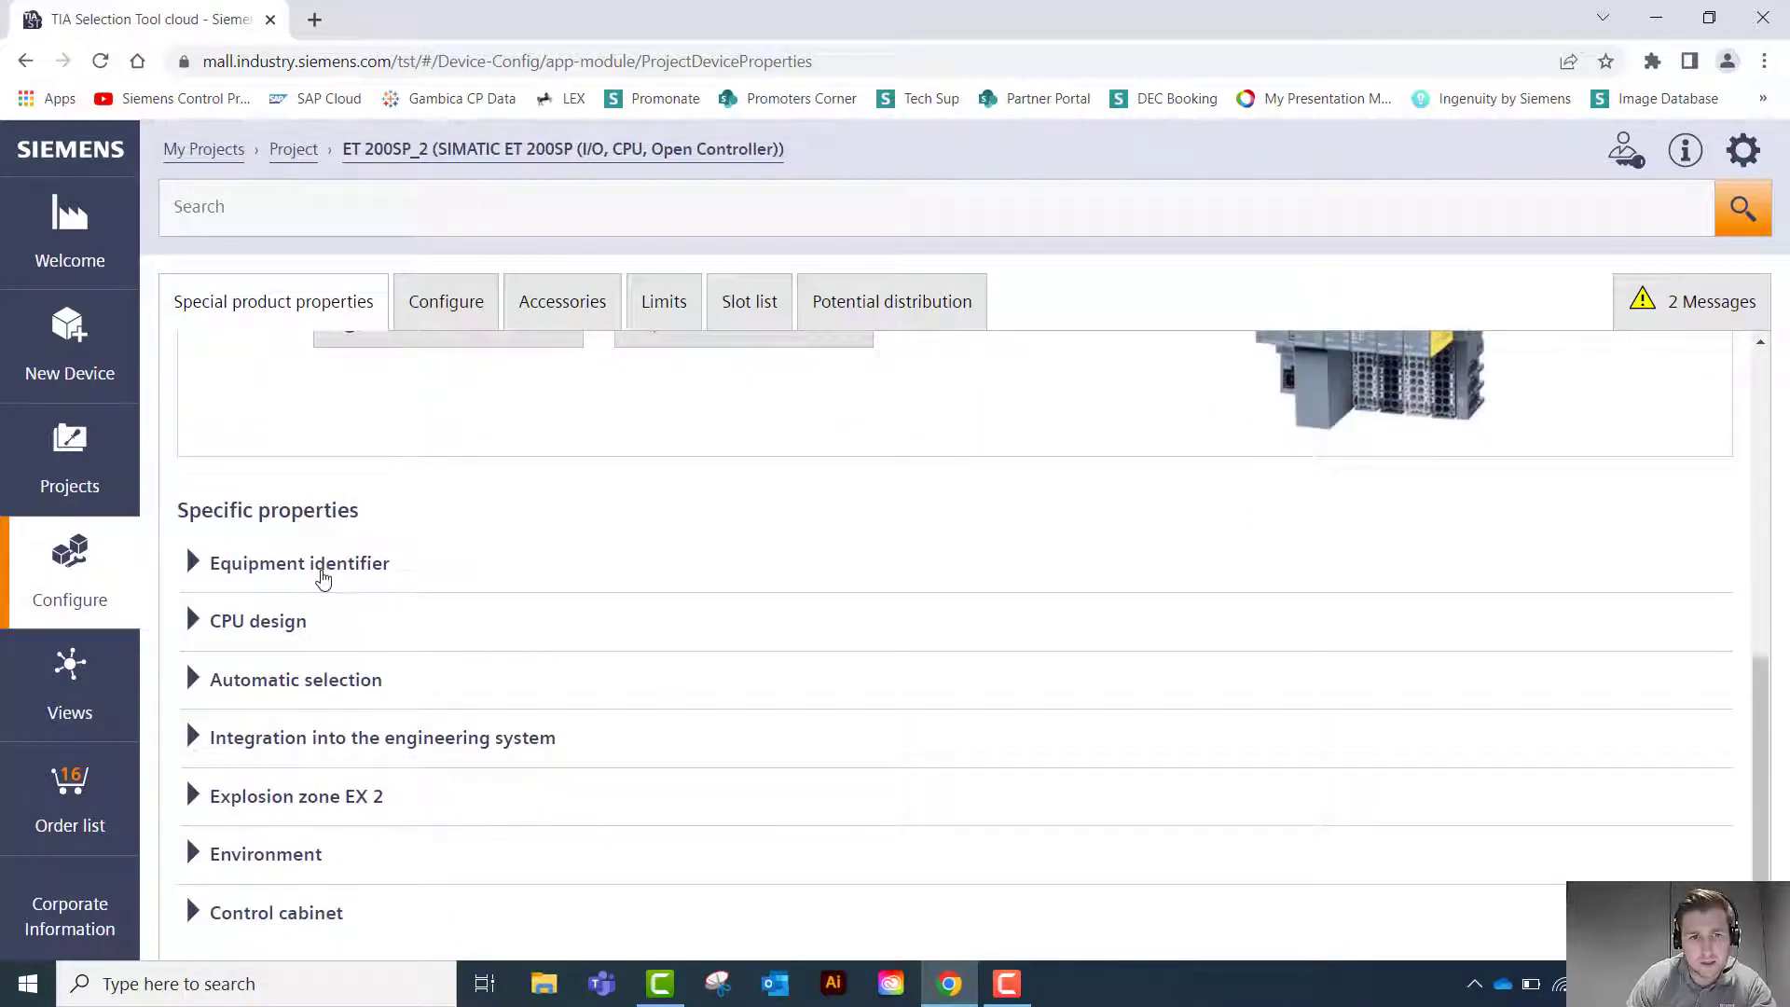
click(282, 626)
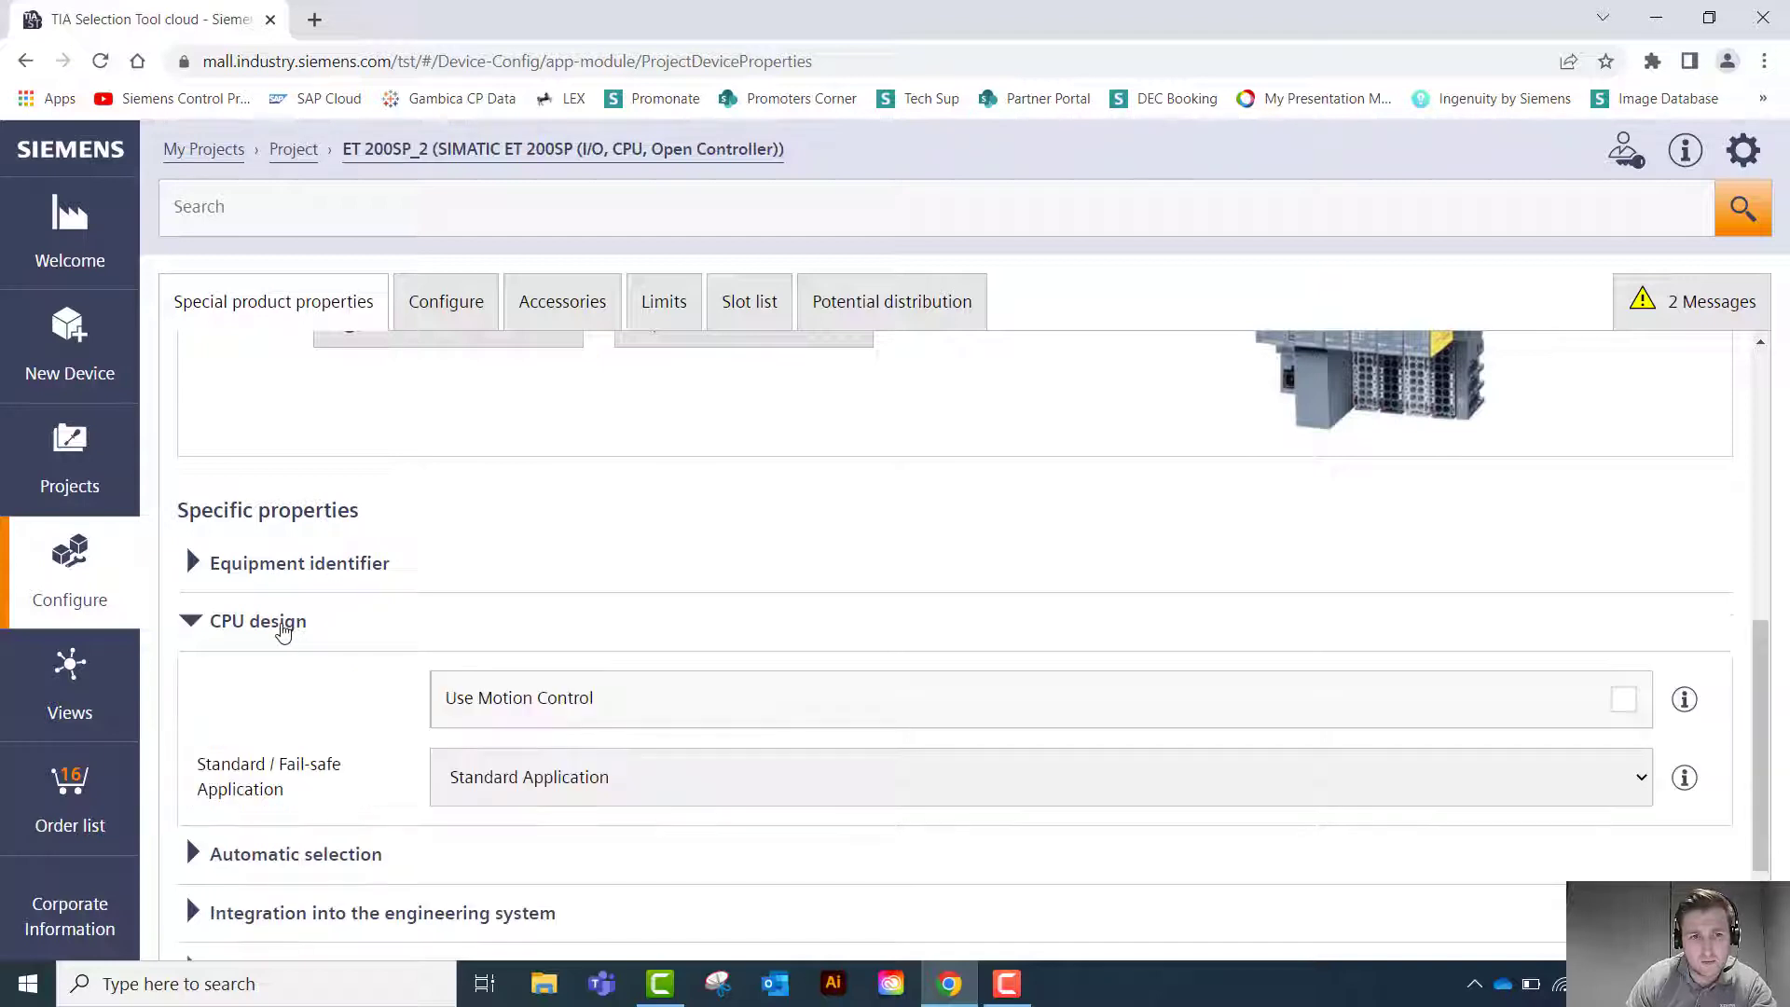
click(607, 786)
click(574, 837)
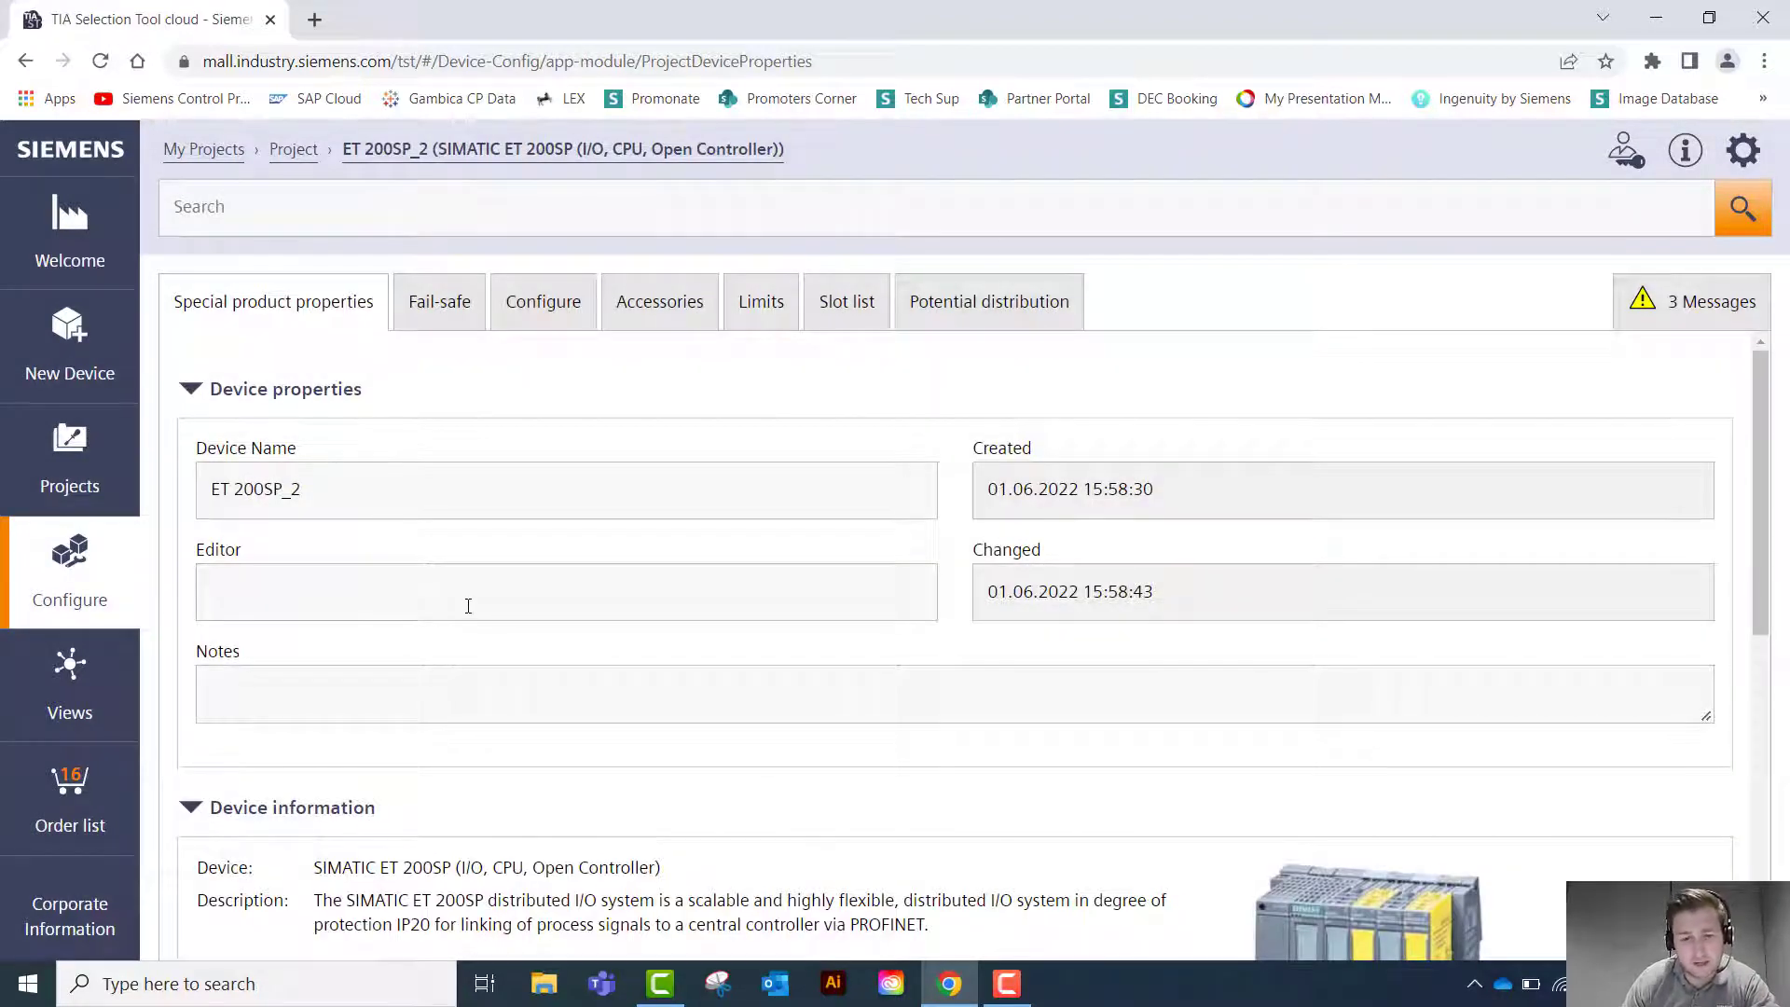
Review the station's environment temperature limits and the control cabinet mounting position in the specific properties
scroll(468, 606, down, 8)
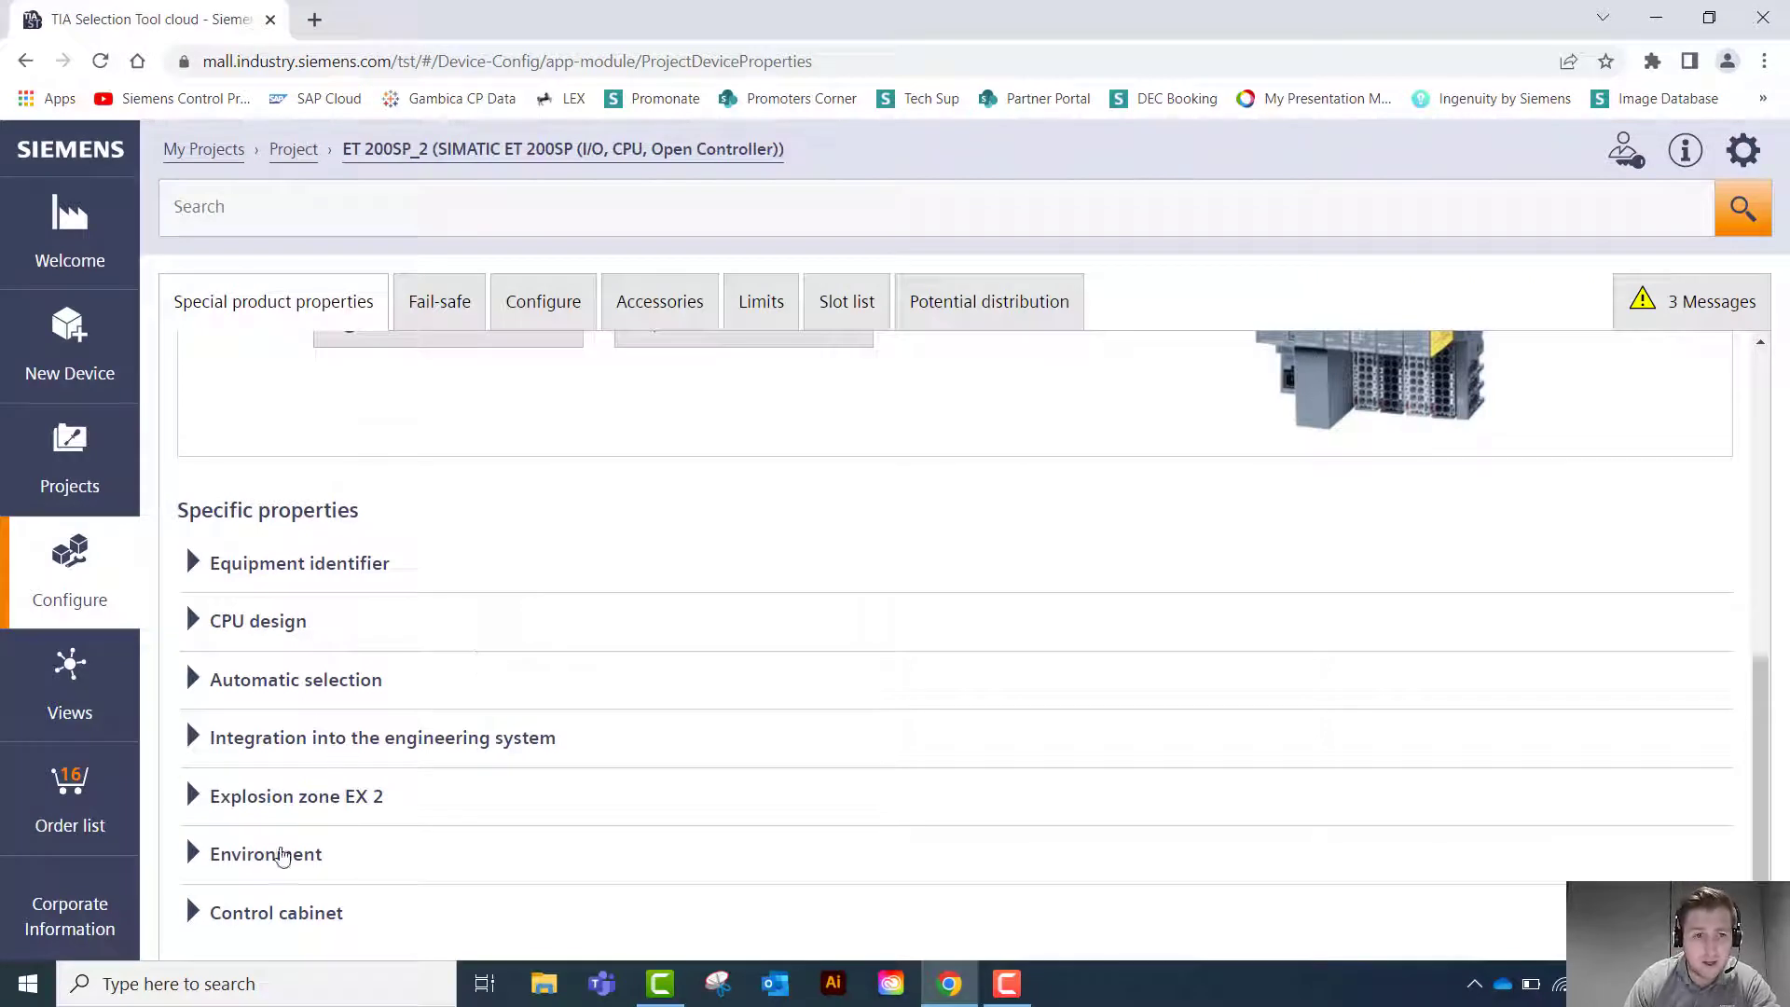
click(273, 866)
scroll(522, 773, down, 2)
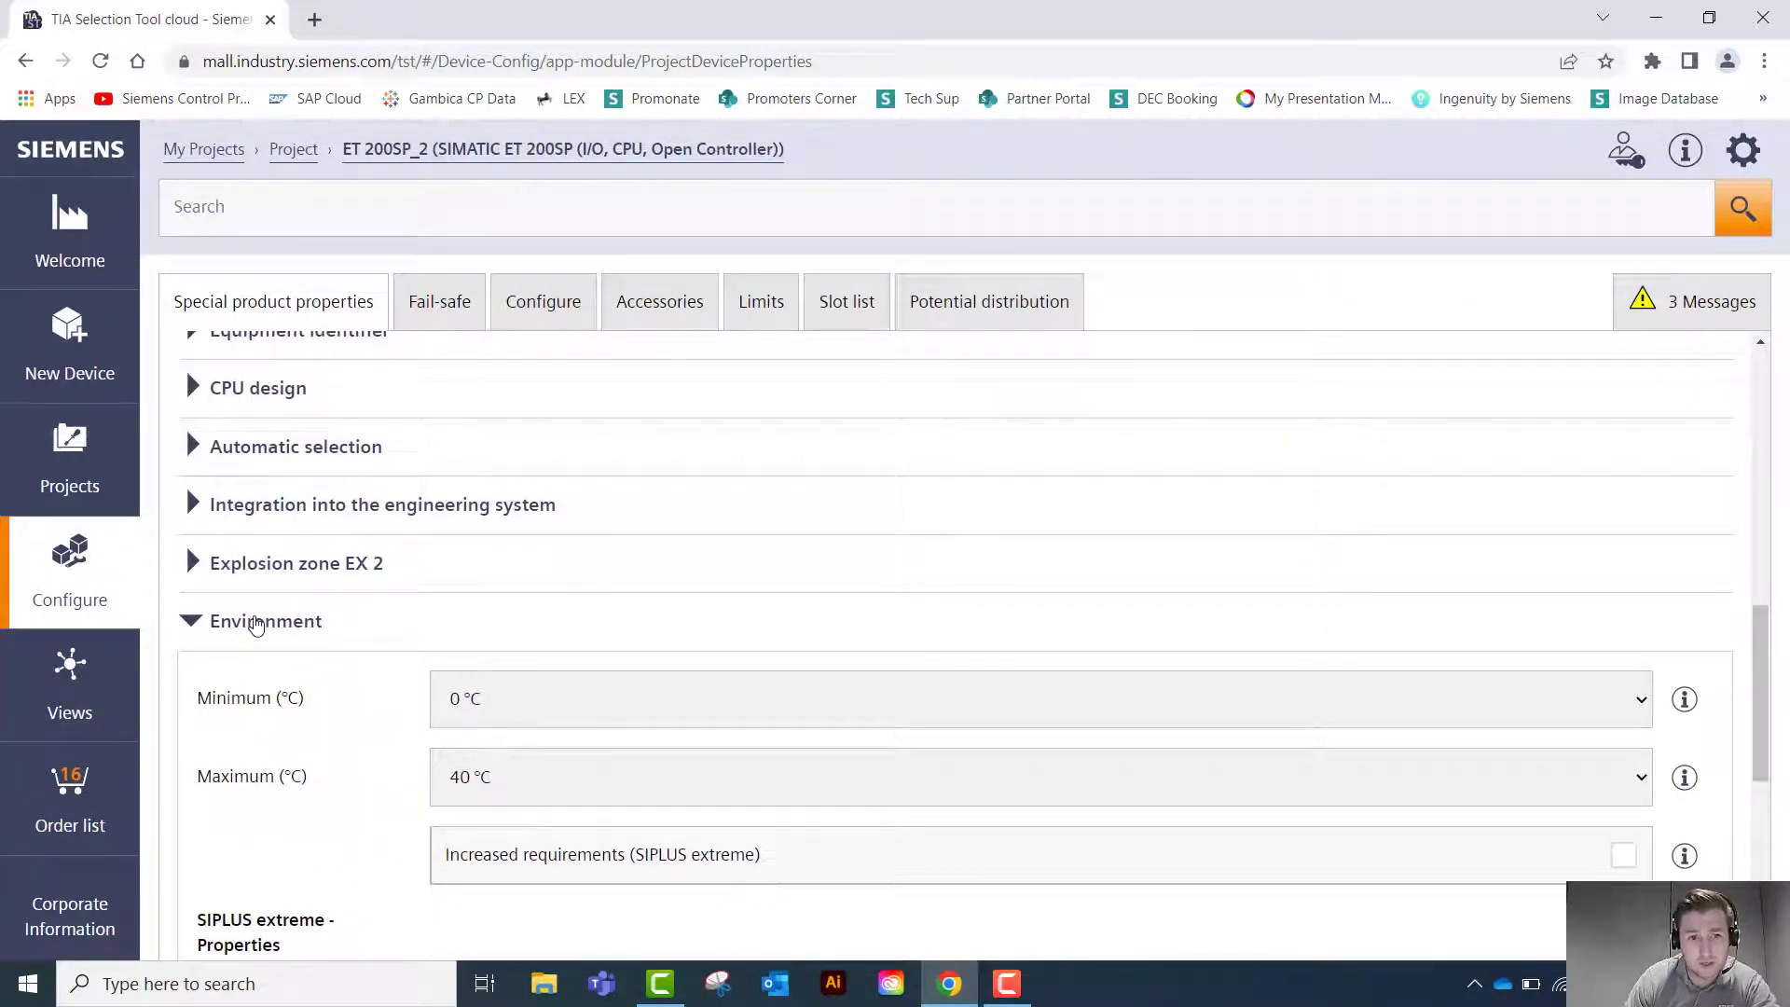
click(254, 622)
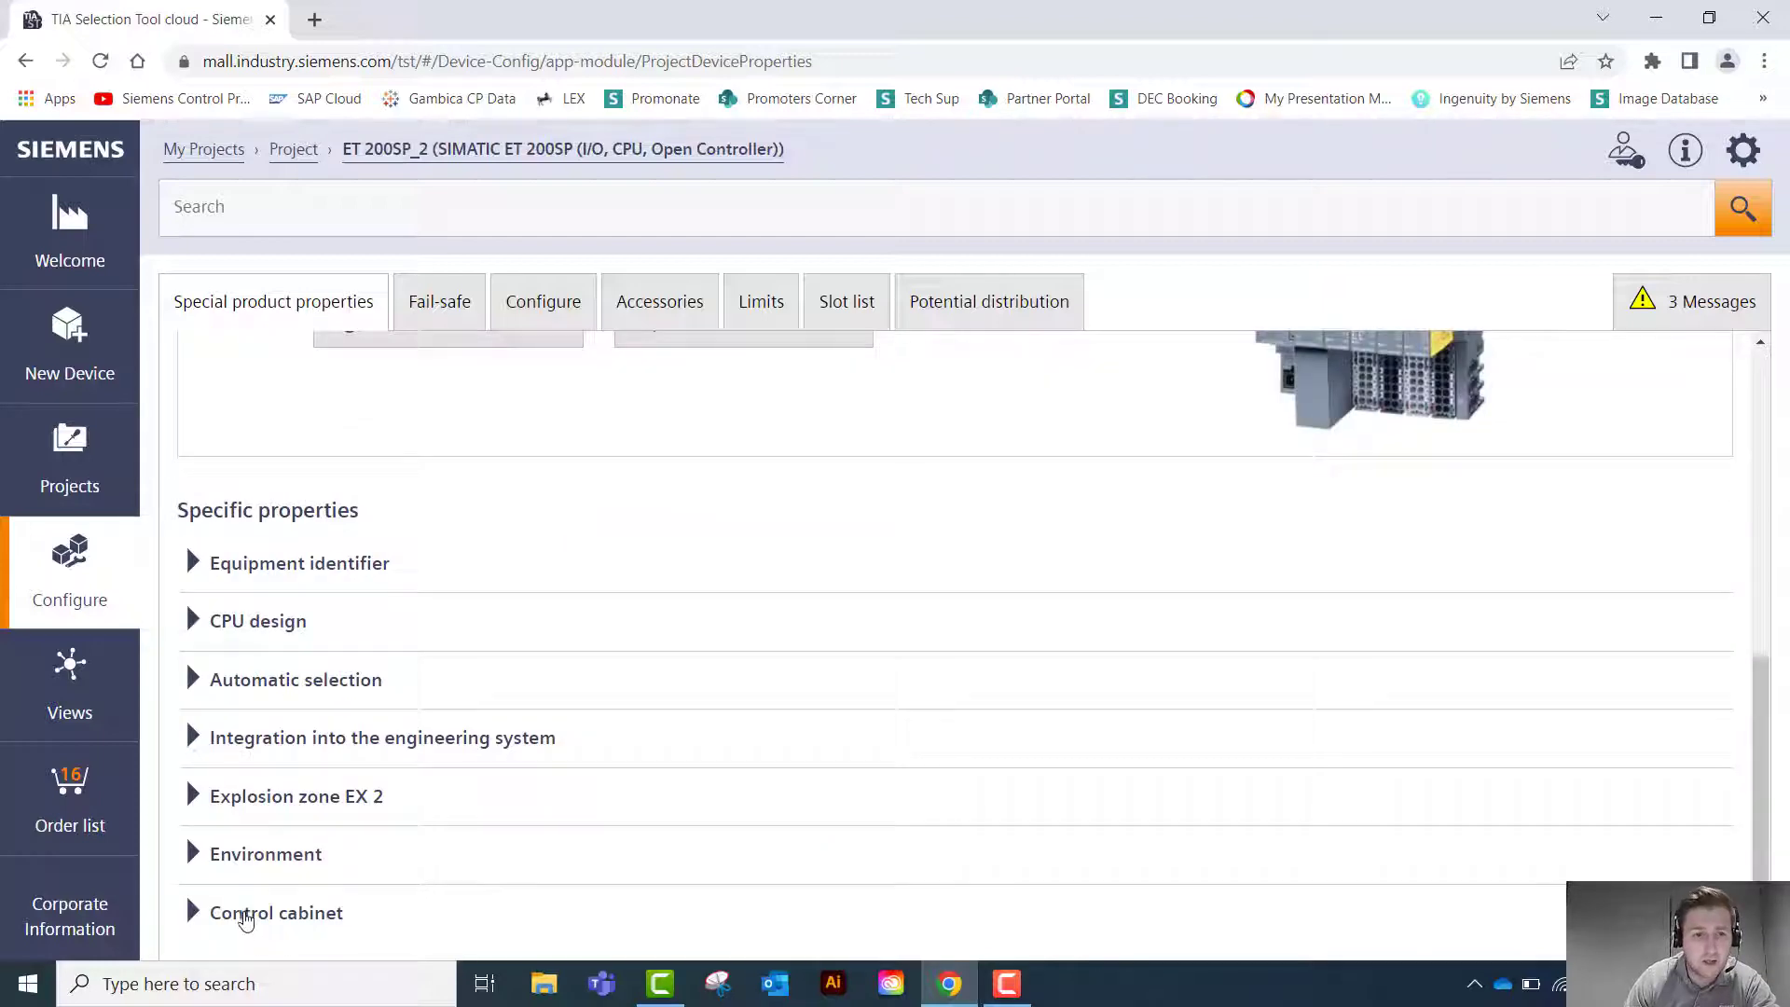
click(248, 916)
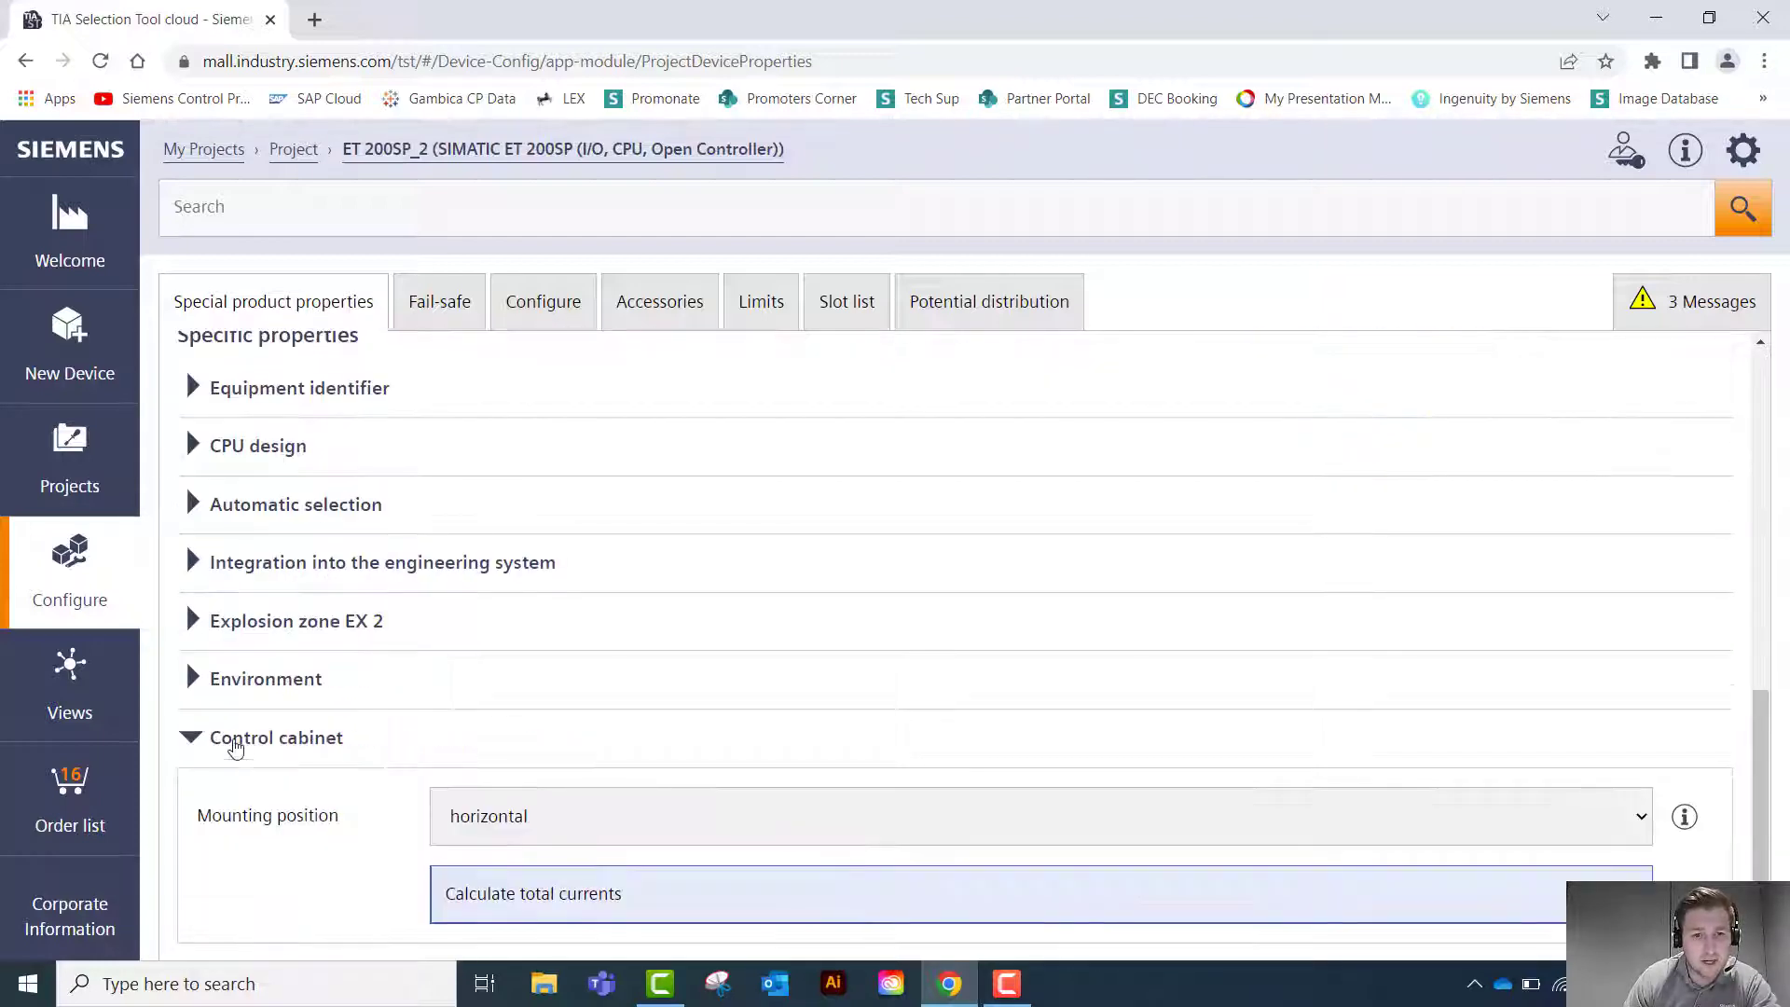
click(254, 738)
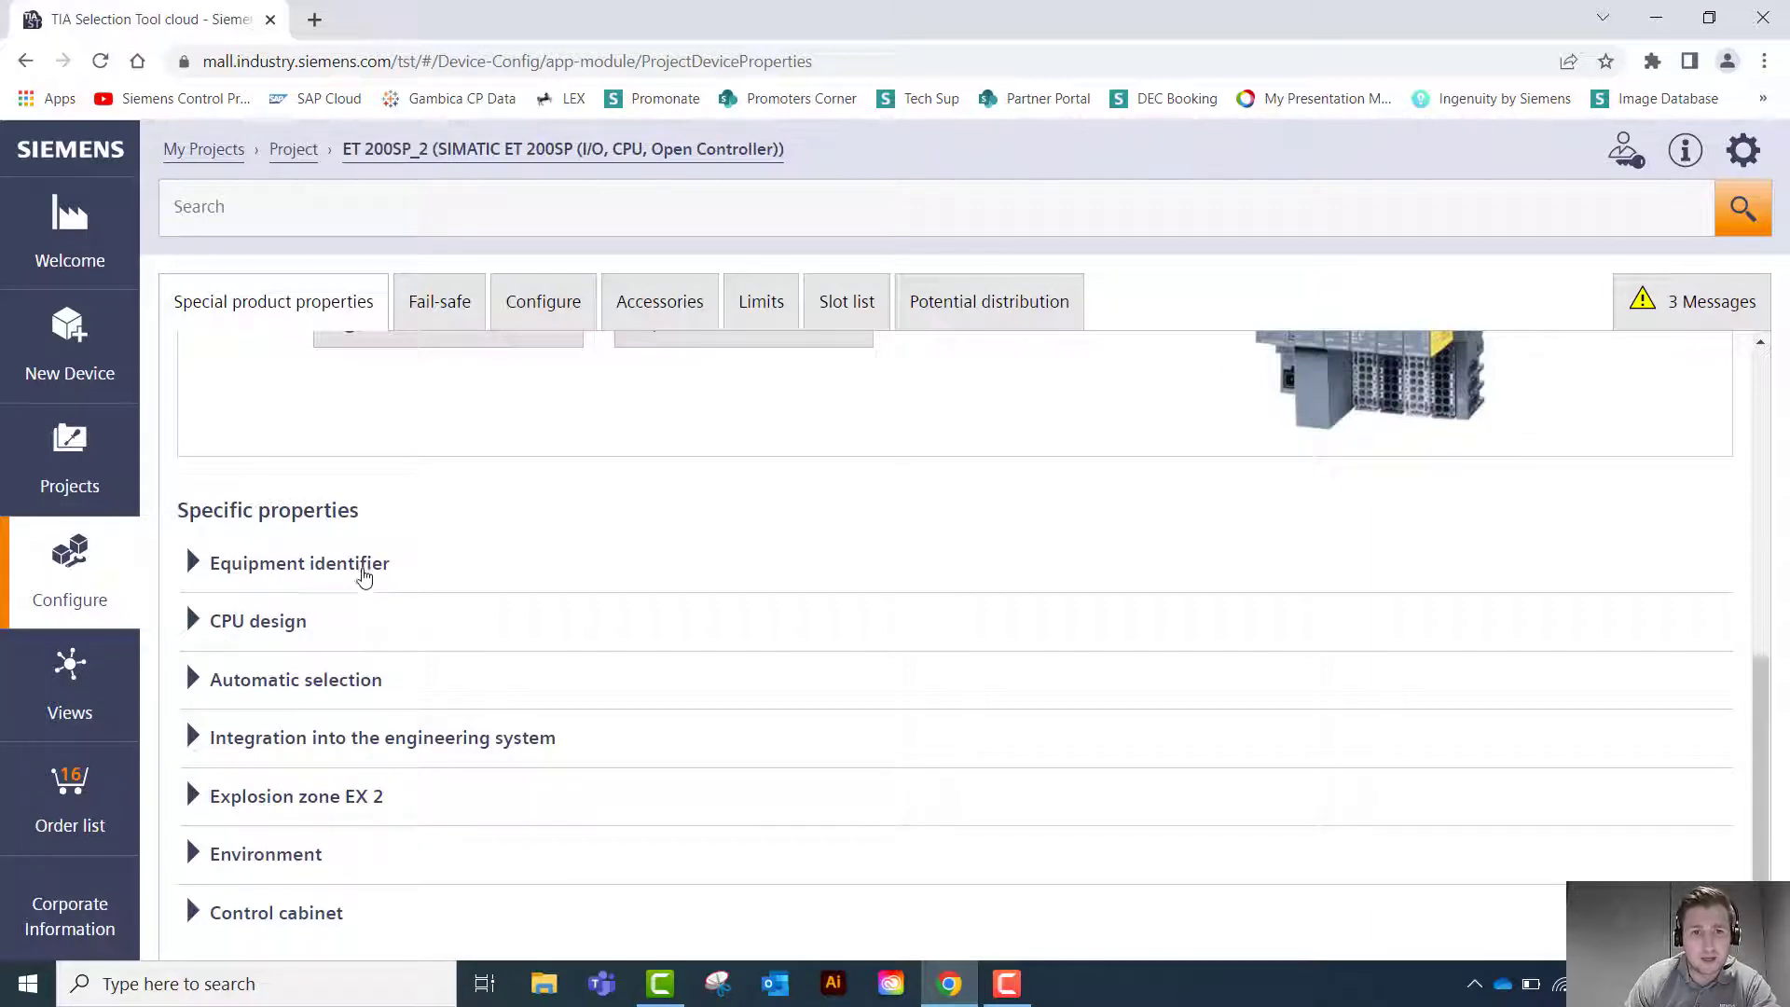
scroll(429, 683, up, 5)
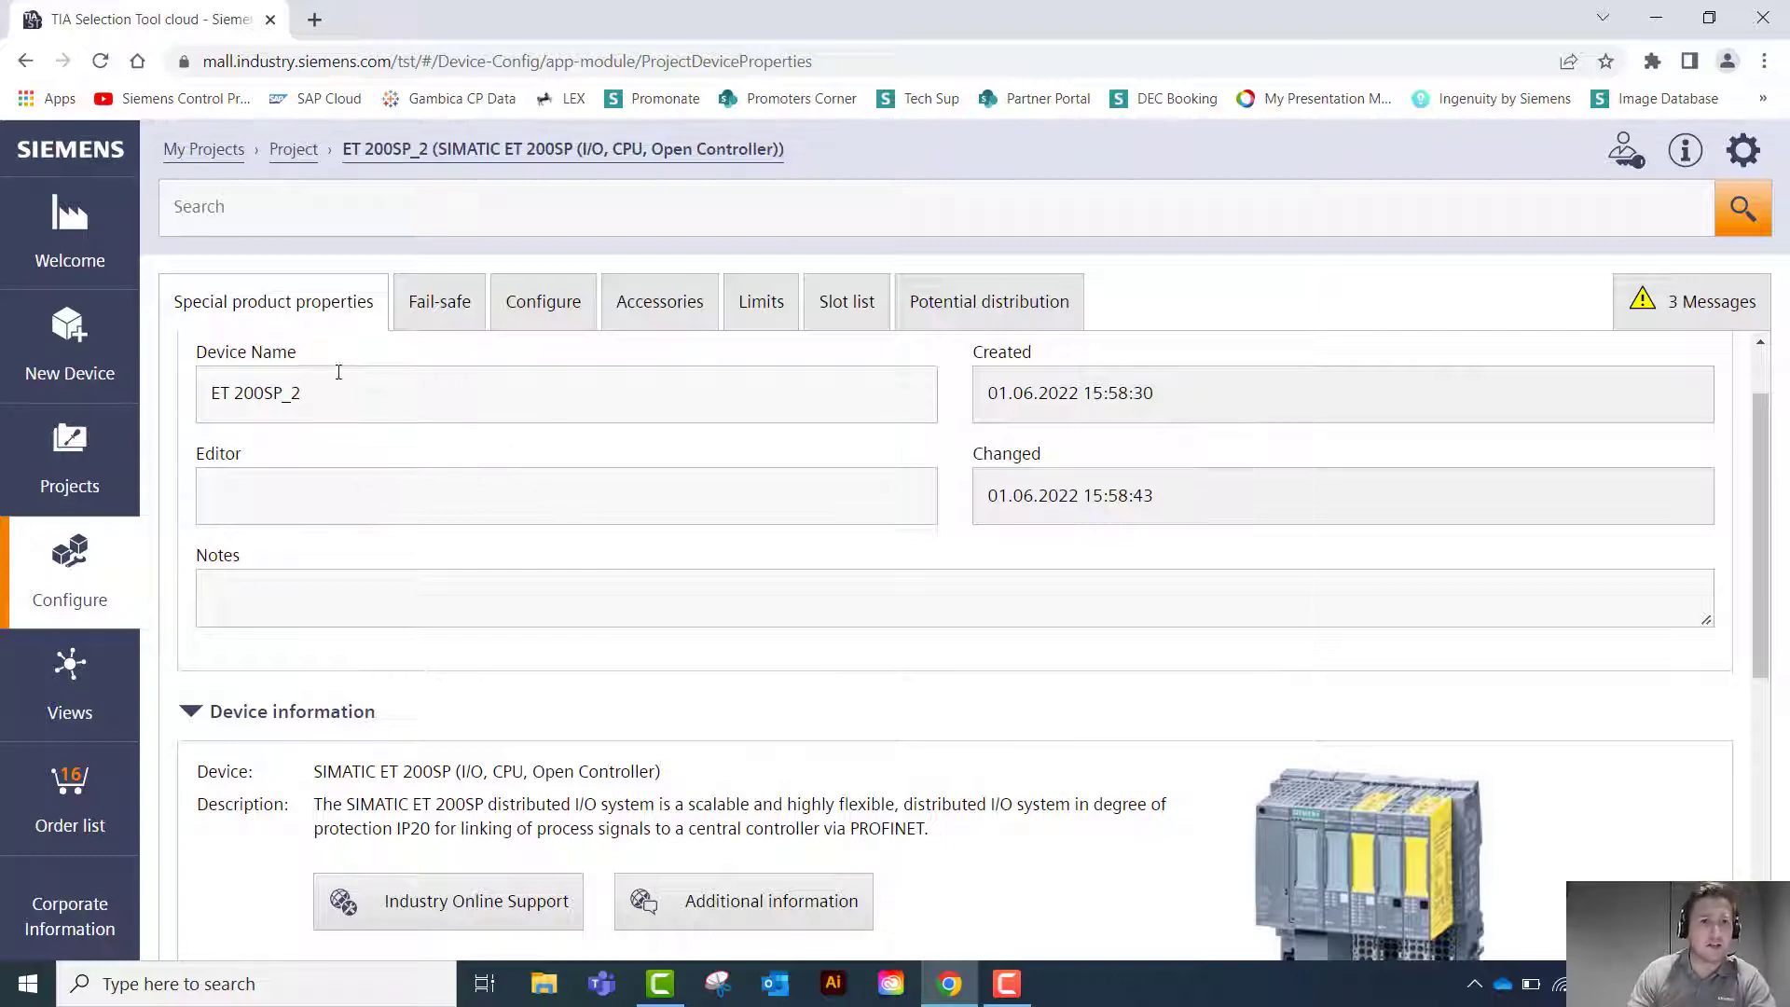
Insert one IM155-6PN ST interface module with the BA 2xRJ45 bus adapter into slot 0 of the rack
click(540, 301)
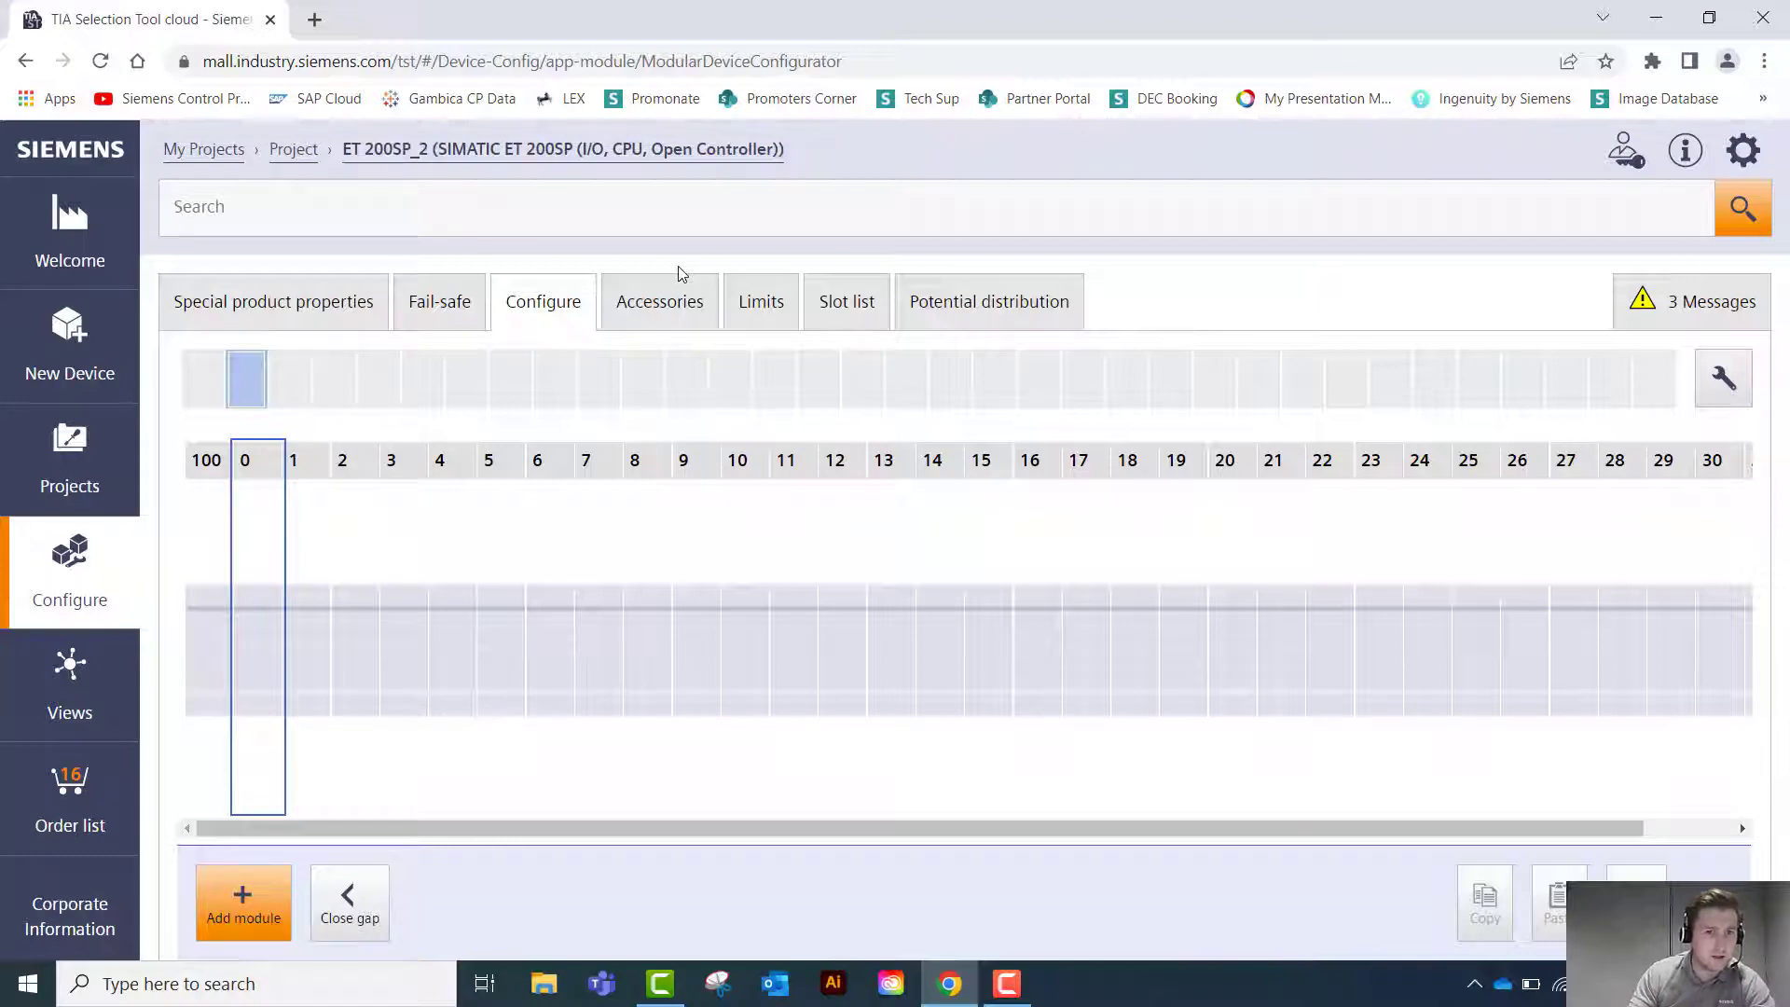
click(273, 528)
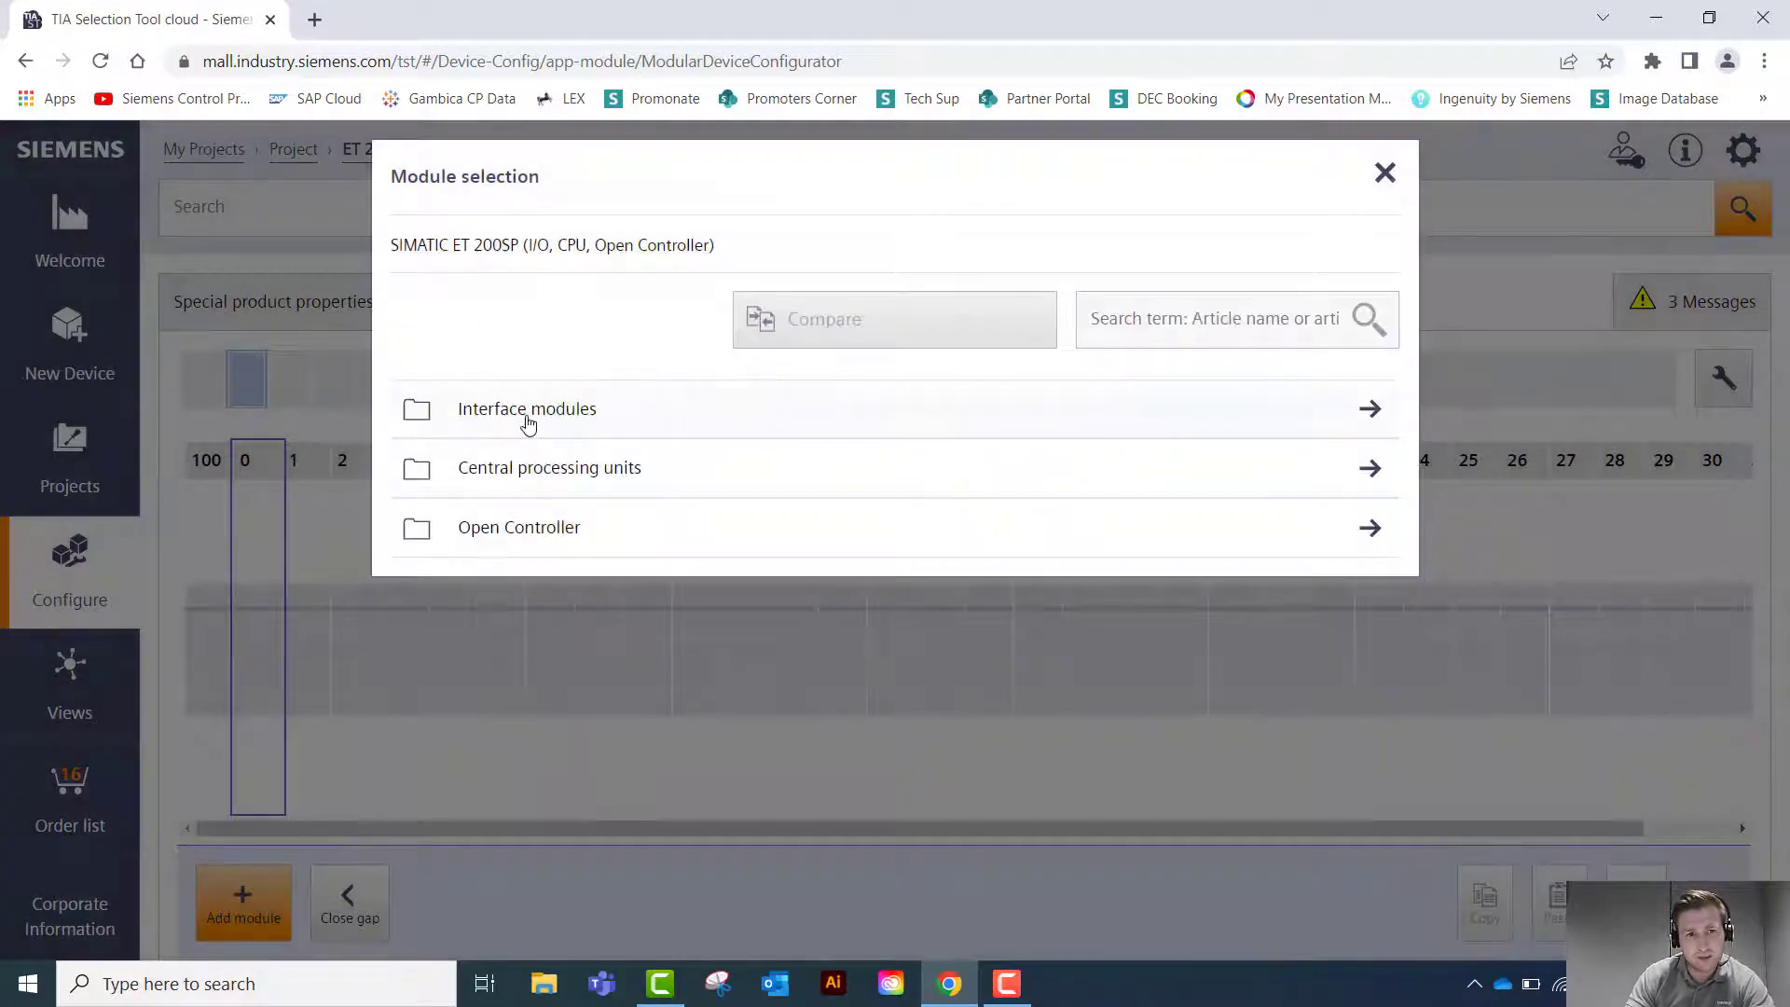
click(529, 417)
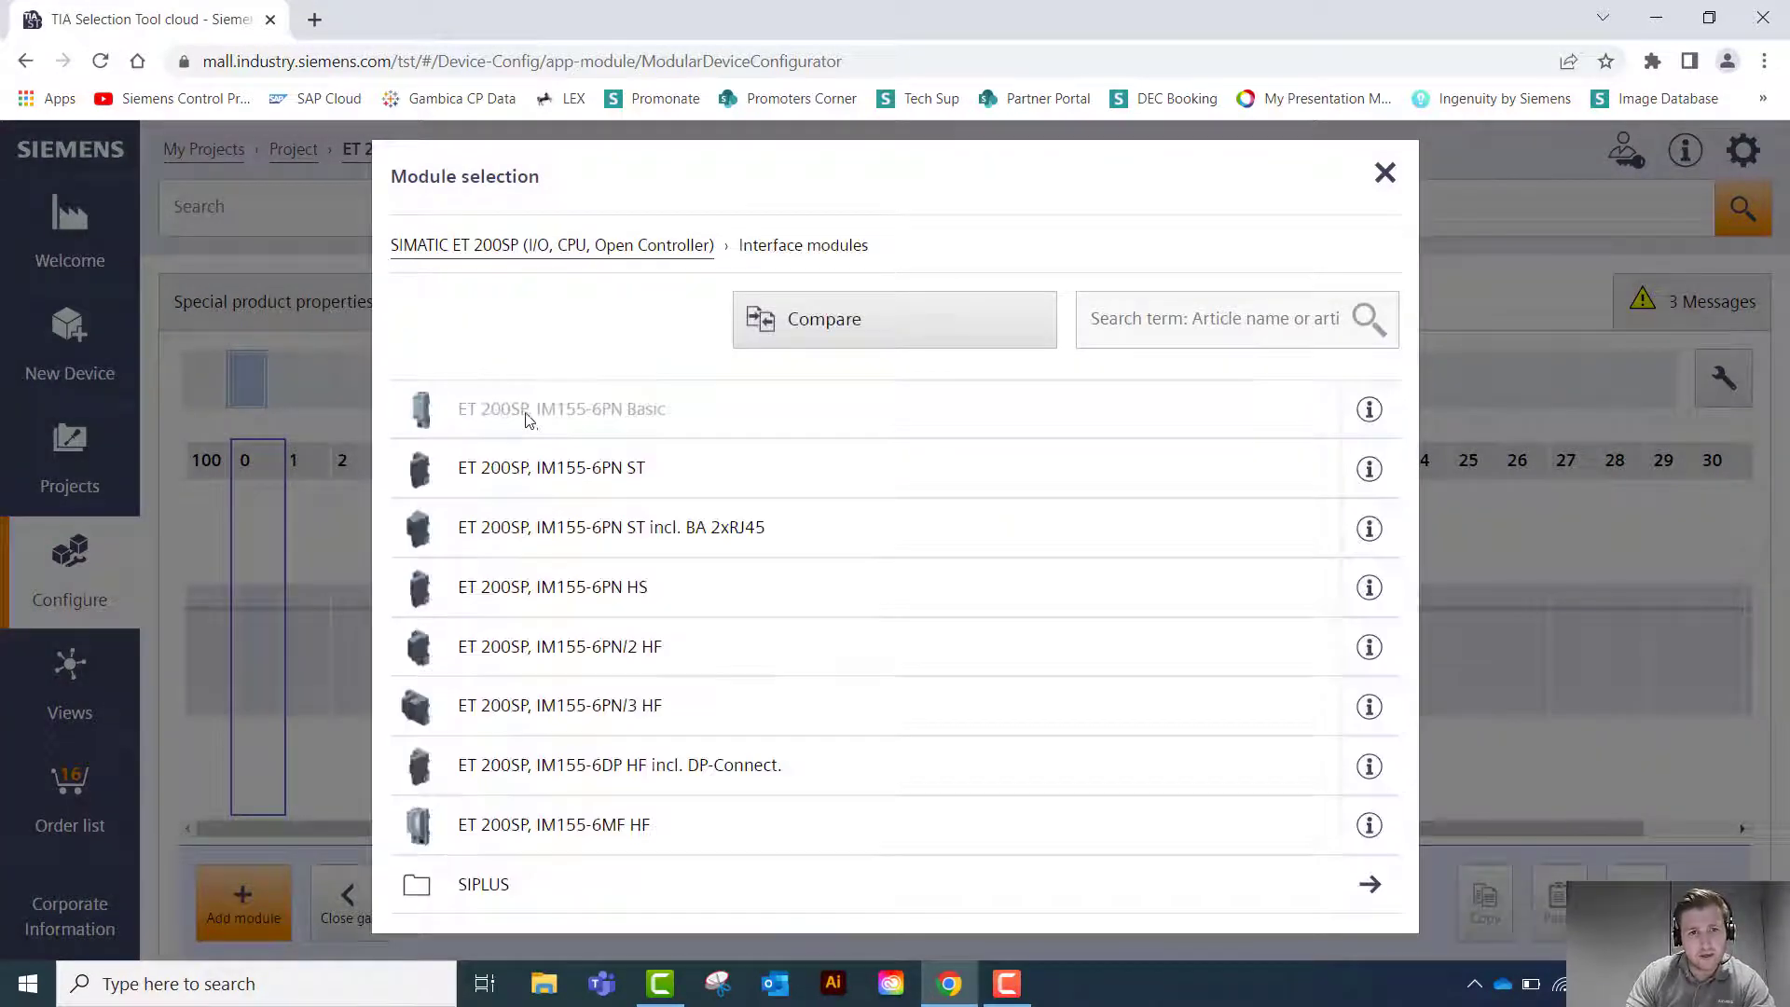
click(553, 473)
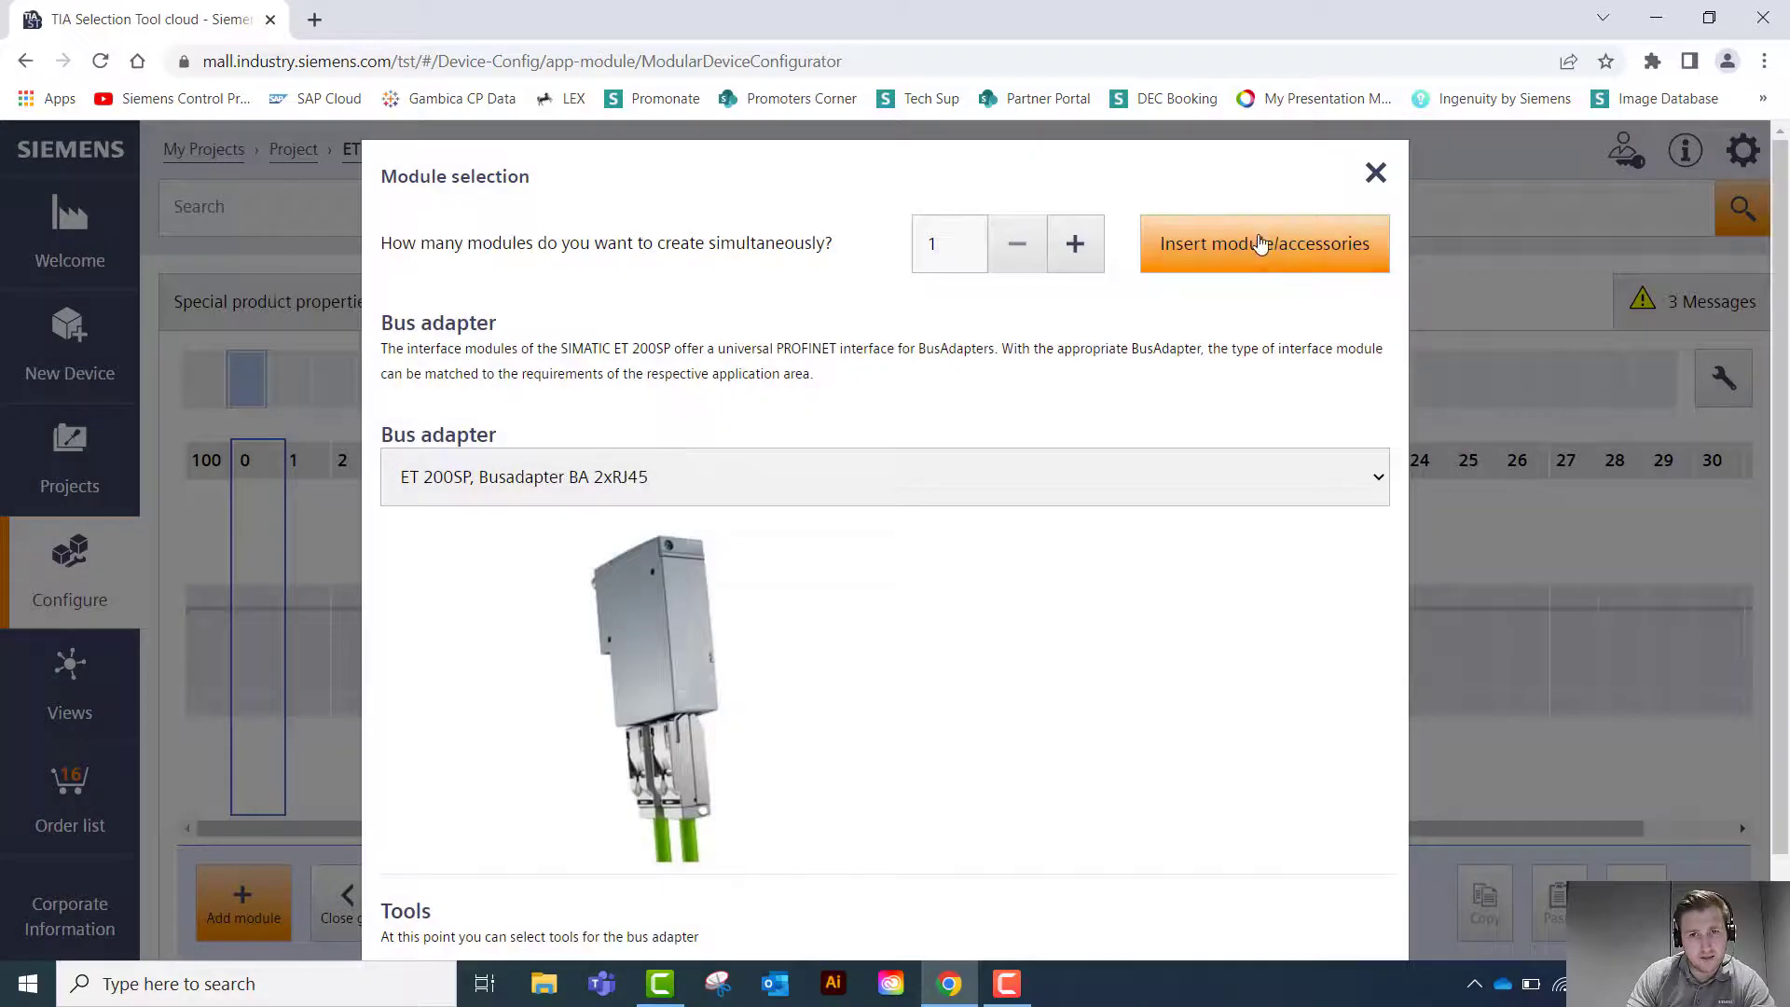
click(1258, 243)
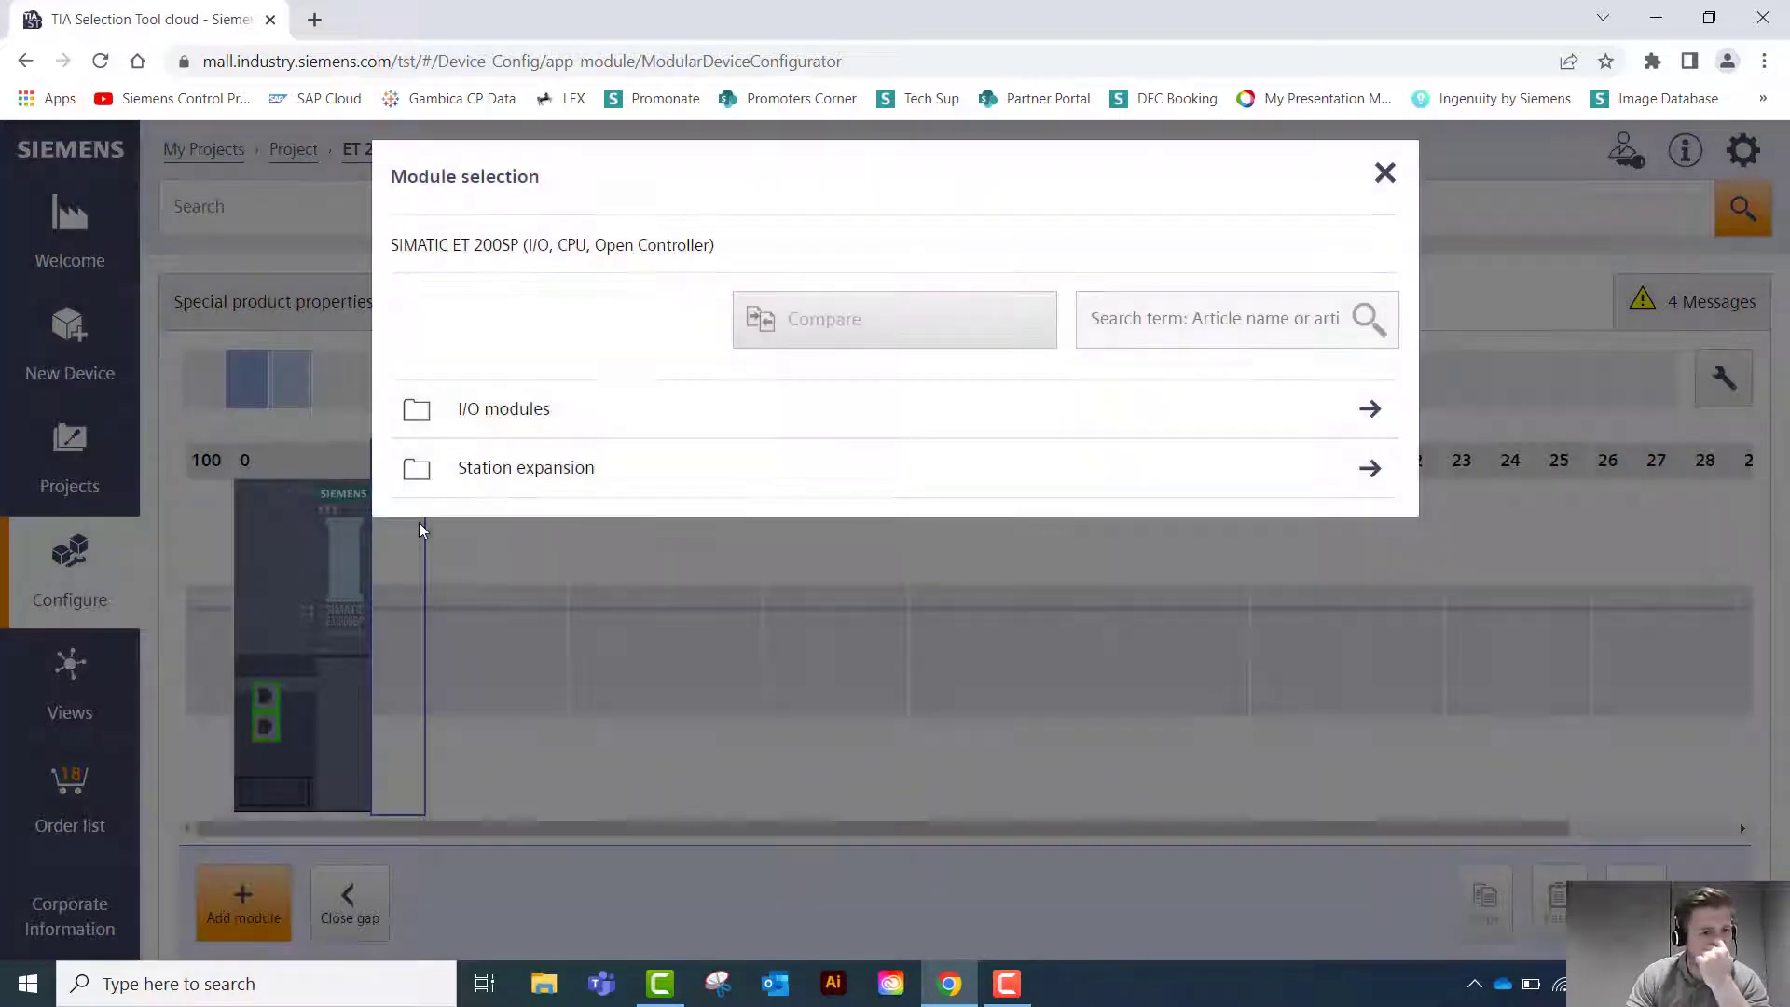
Add the digital input module DI 8x 24V DC Basic, PU 1 to slot 1
click(499, 411)
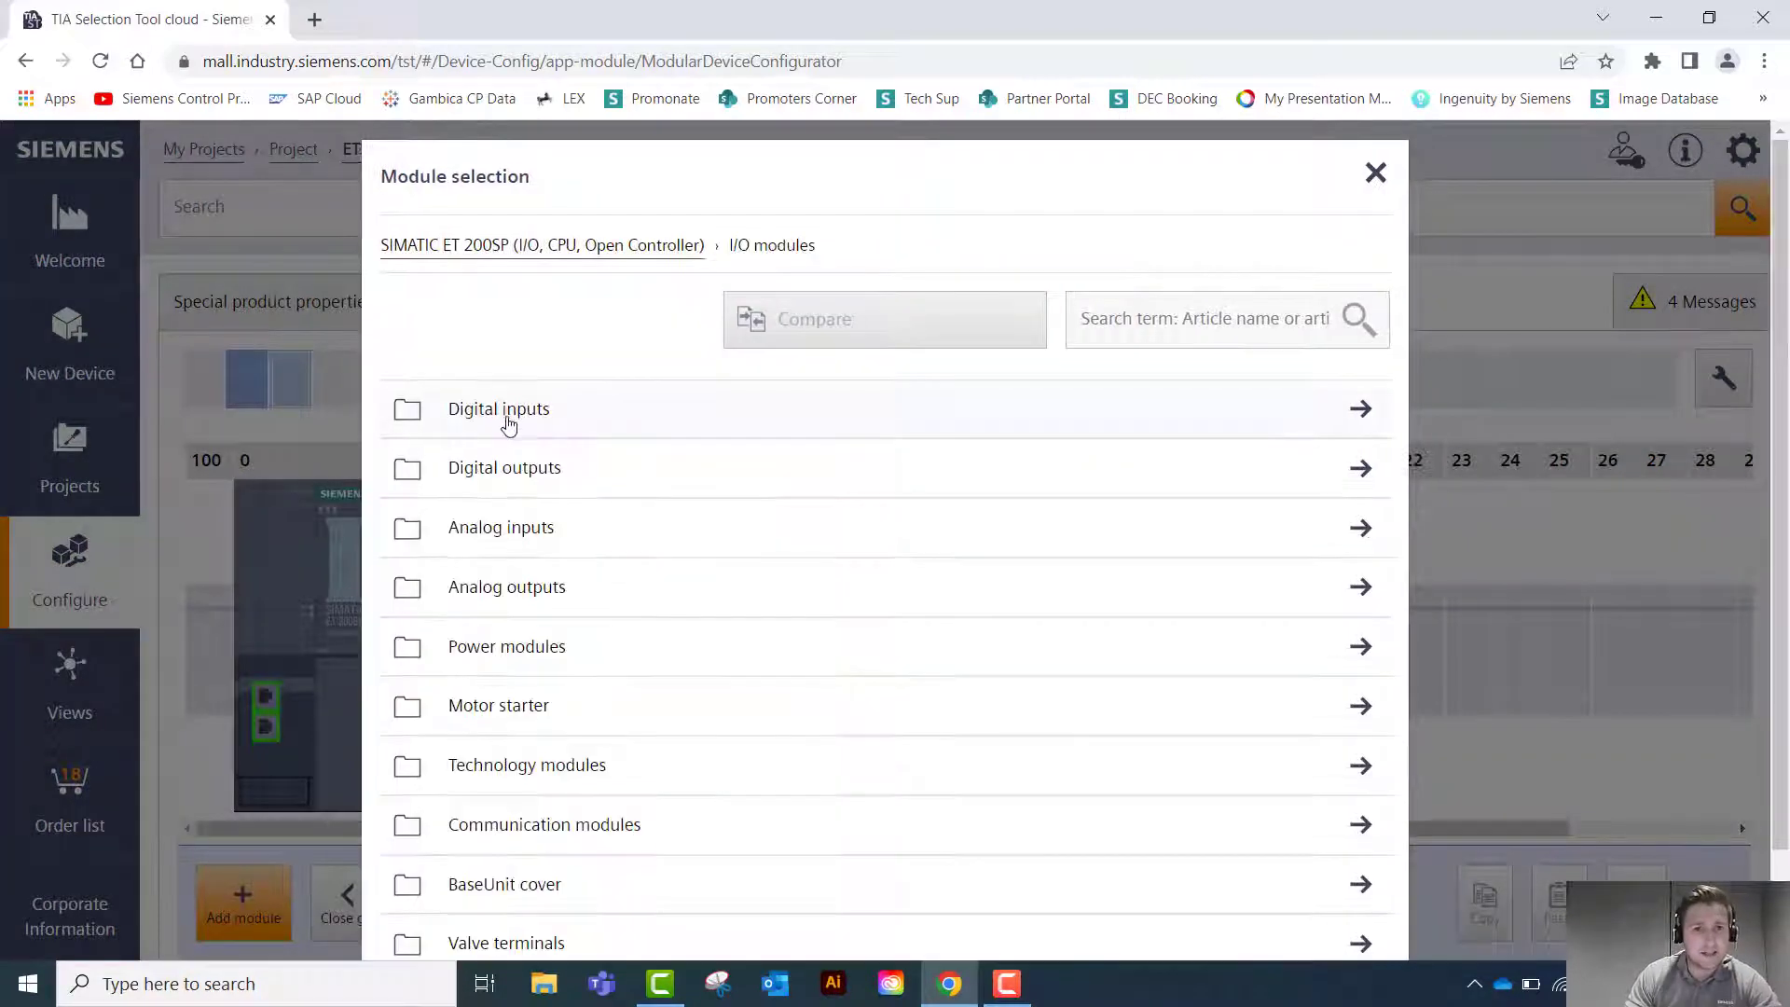
click(508, 421)
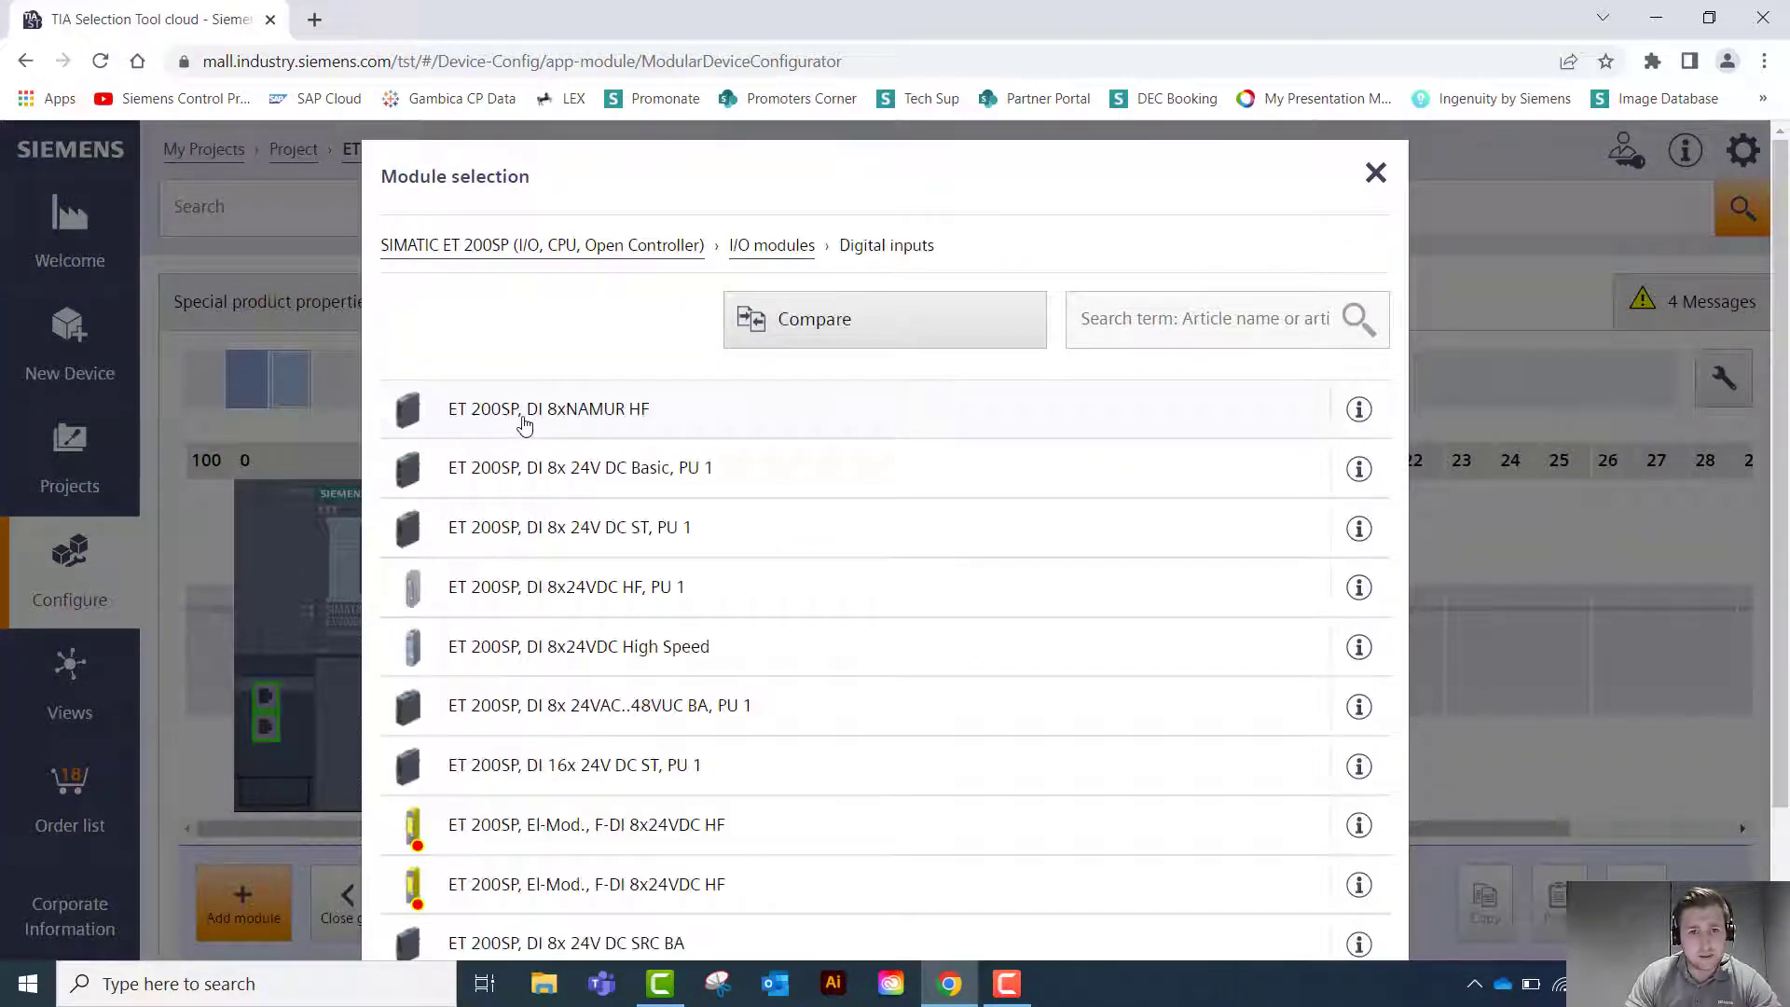
click(548, 468)
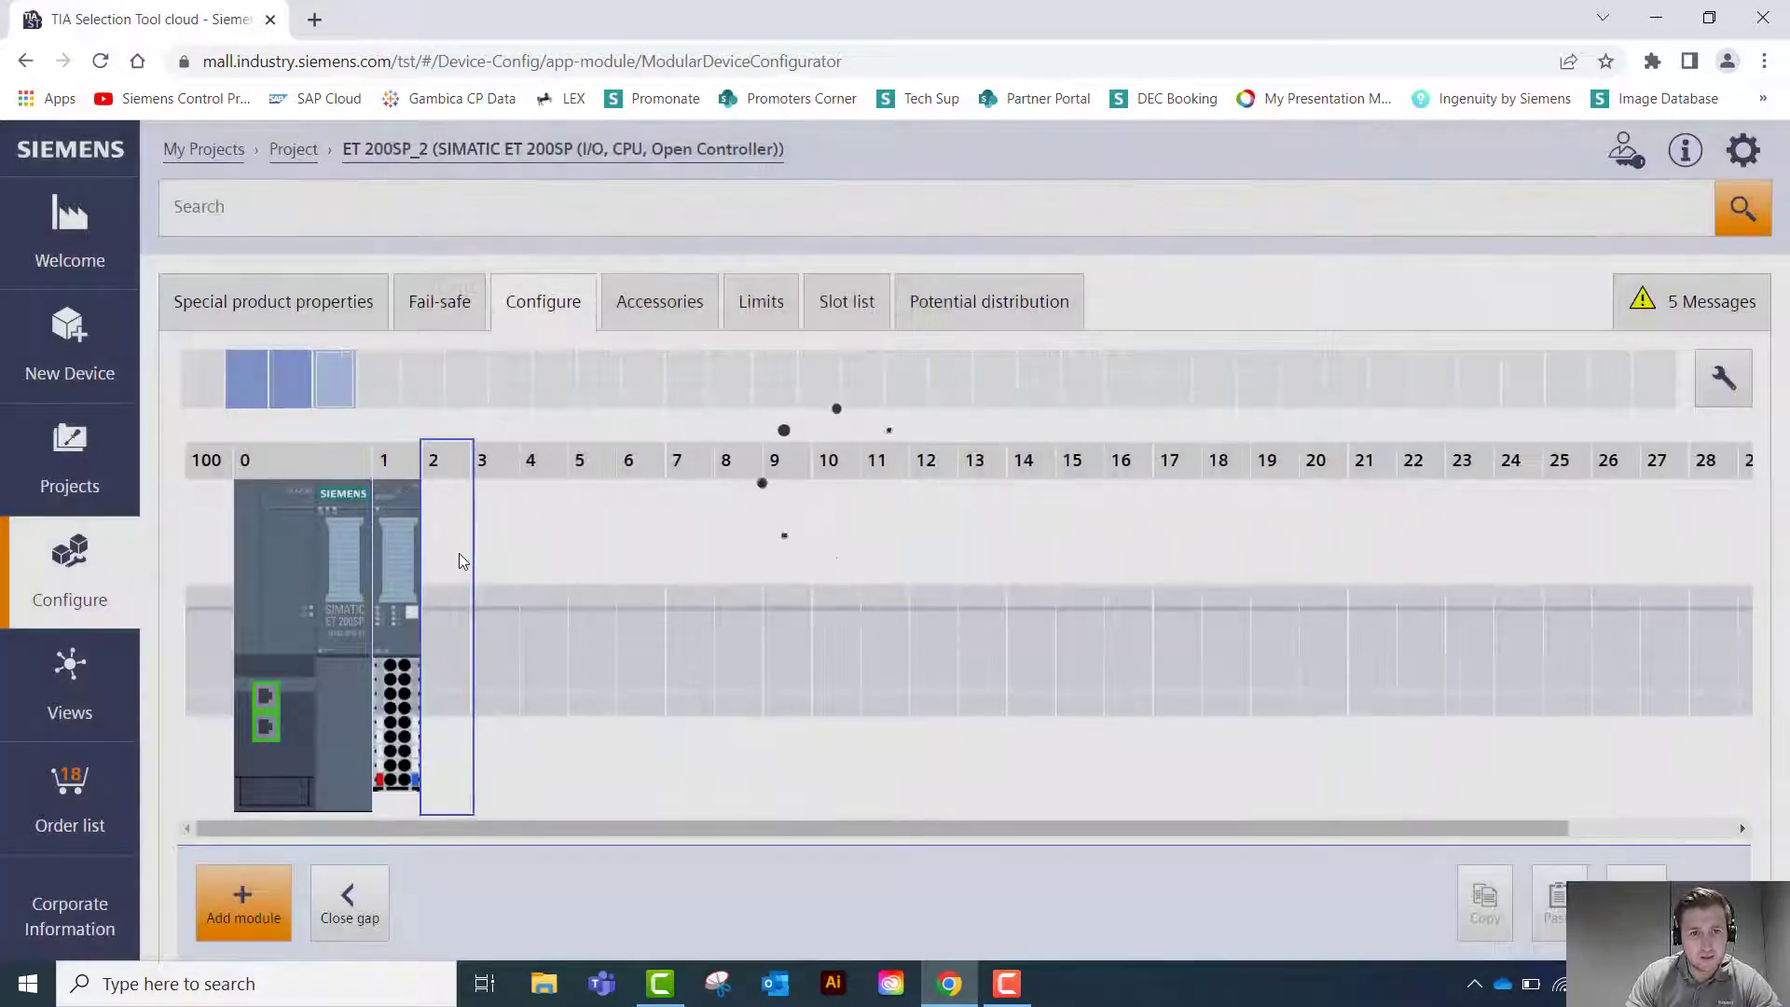
Insert a DQ 4x24VDC/2A ST digital output module into slot 2 as a new potential group with BaseUnit BU15-P16+A0+2D
double_click(458, 552)
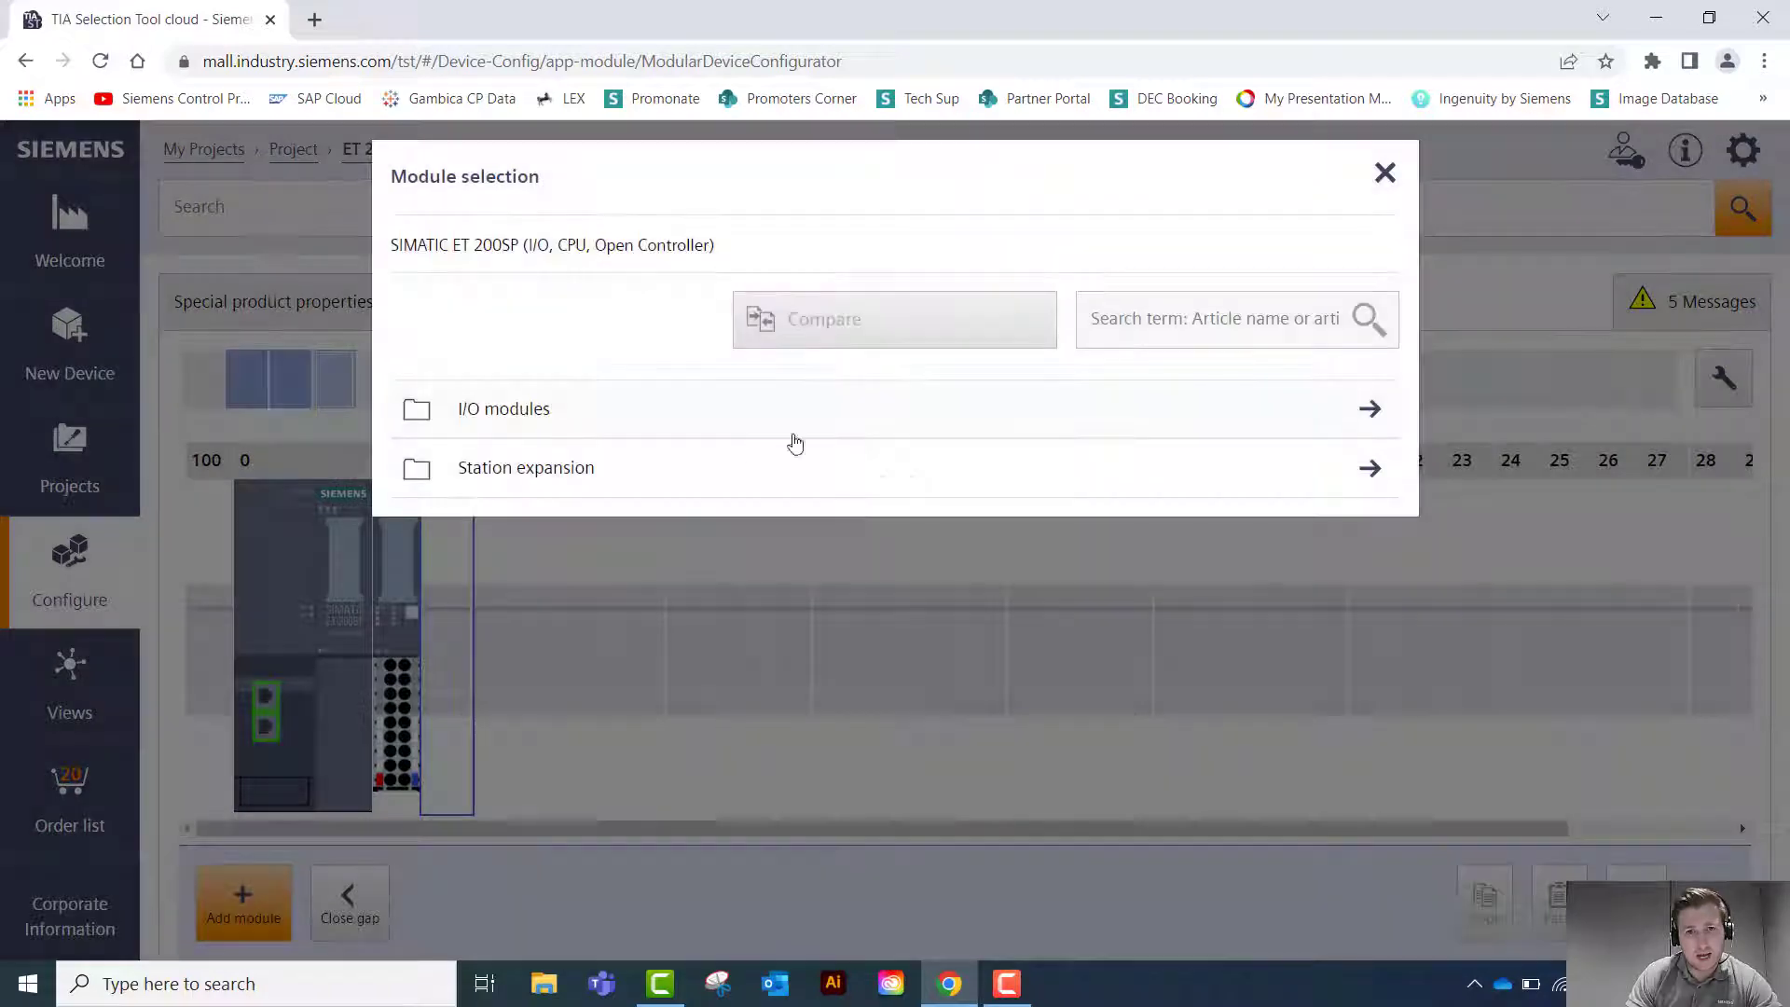
click(592, 422)
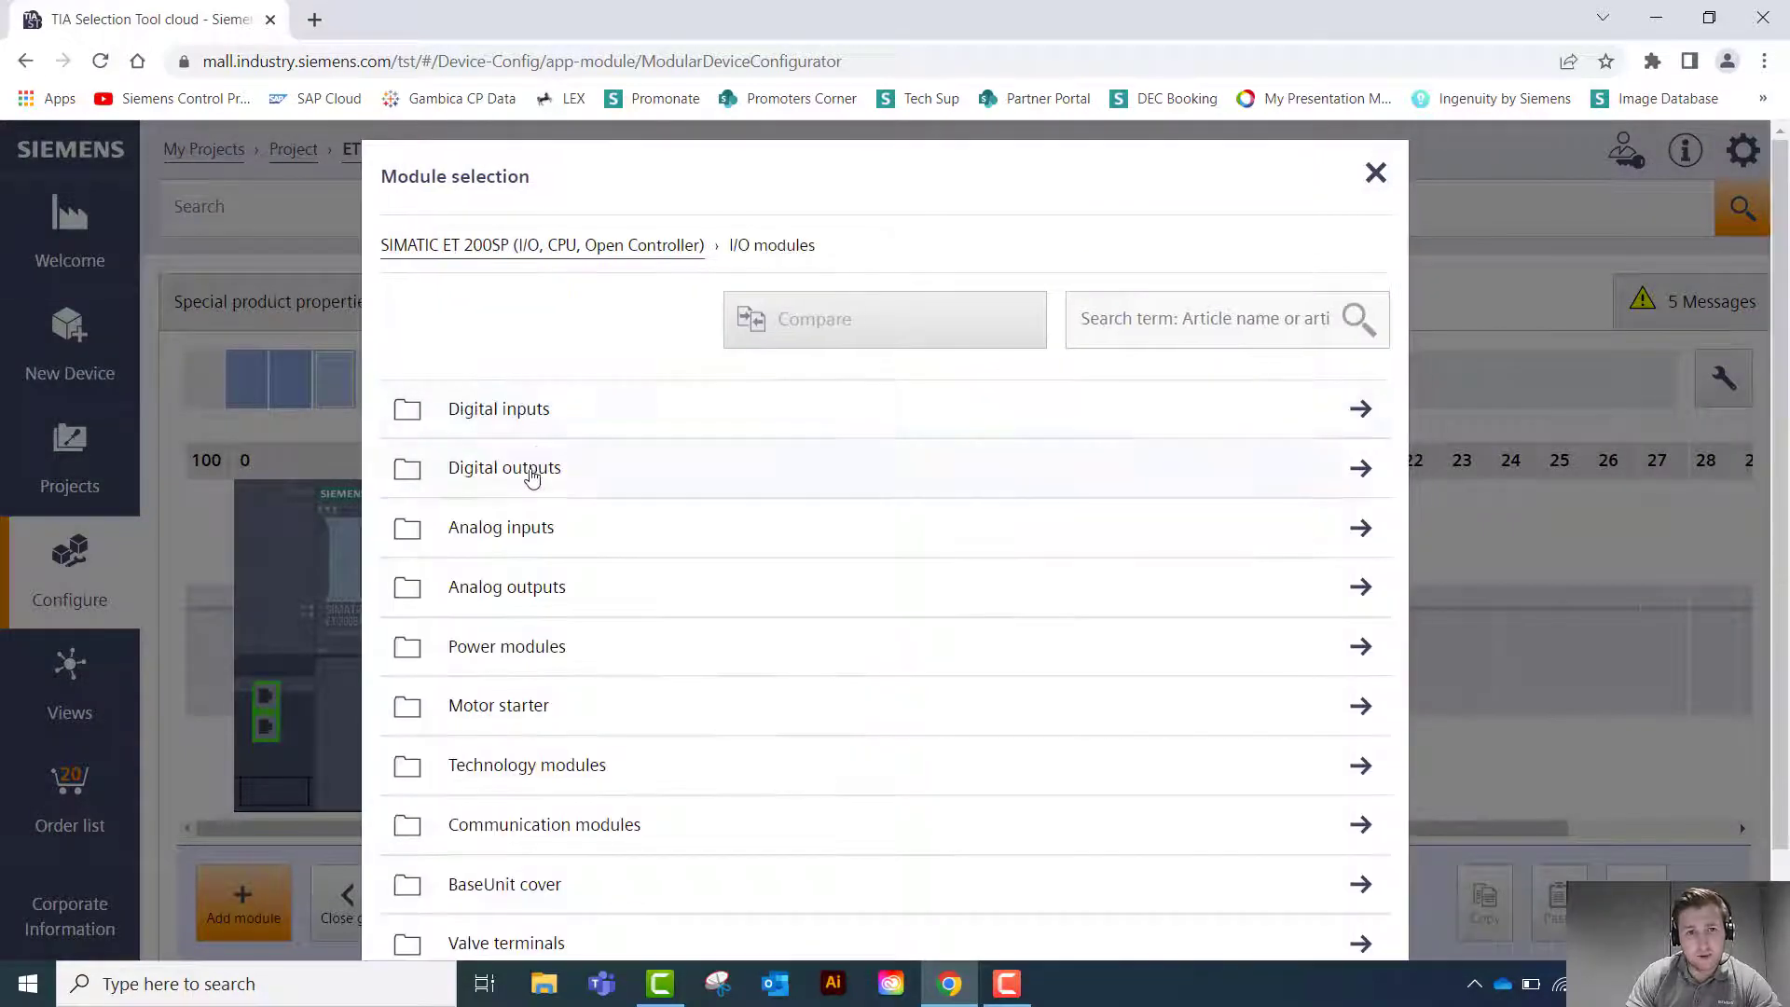
click(531, 470)
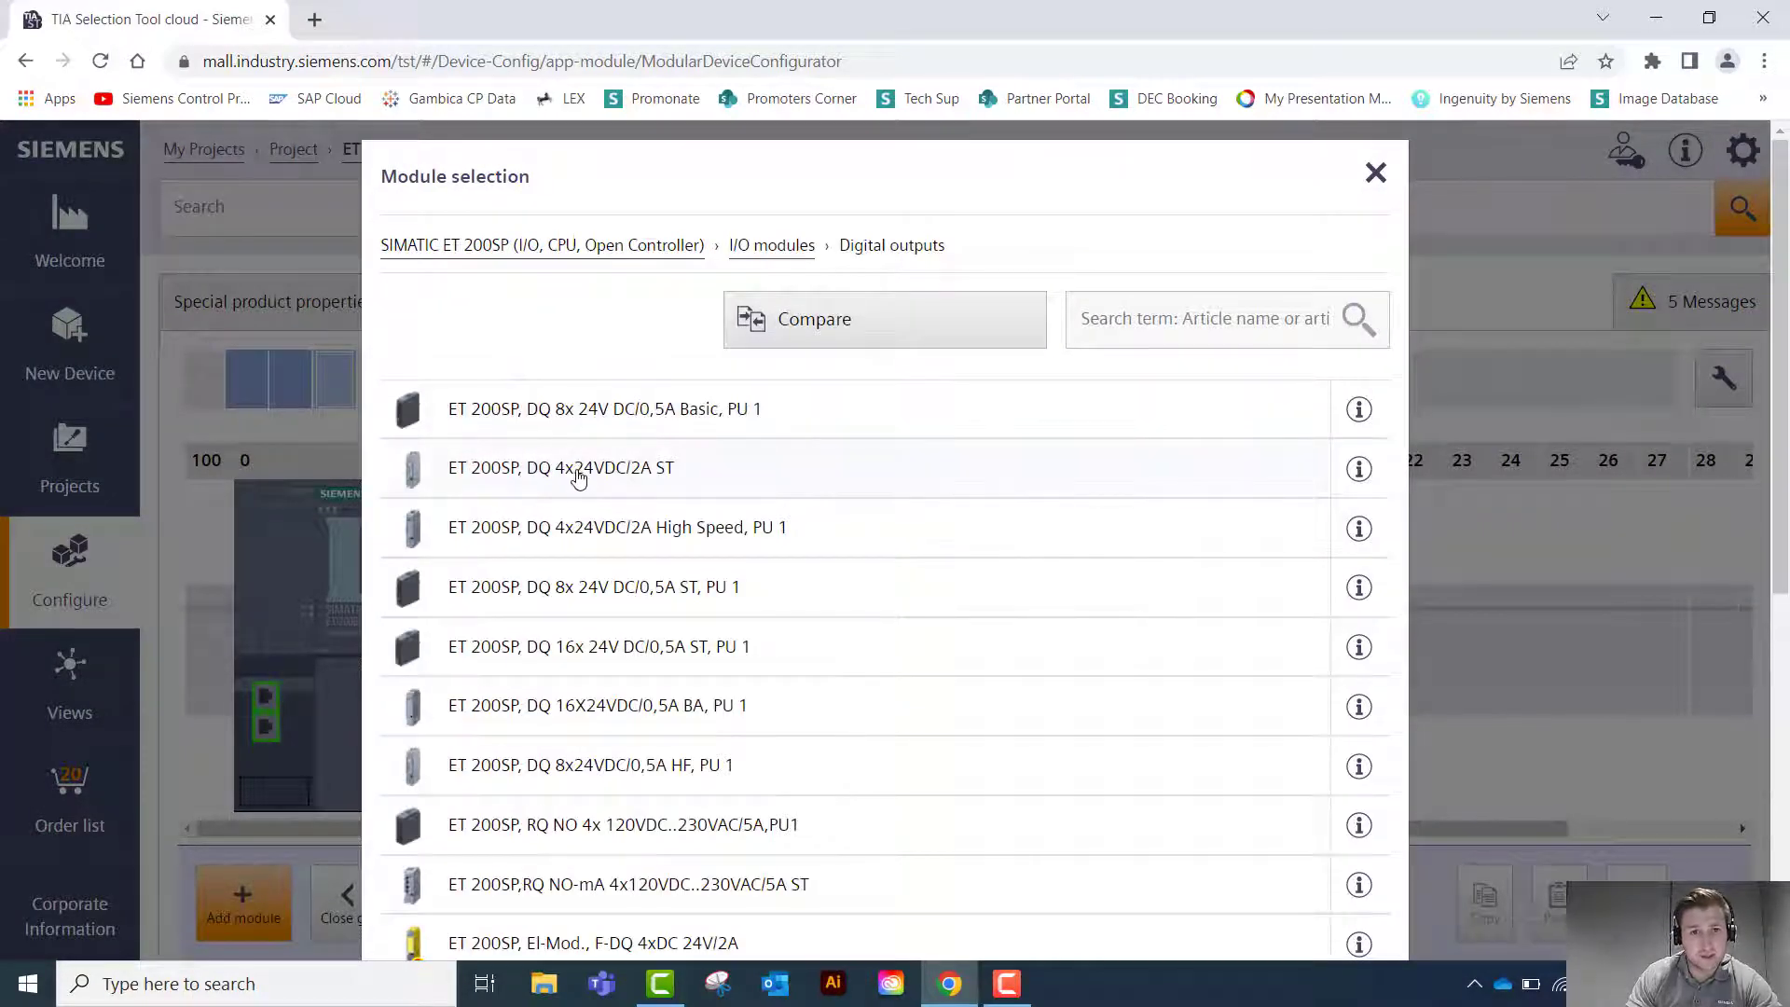
click(572, 469)
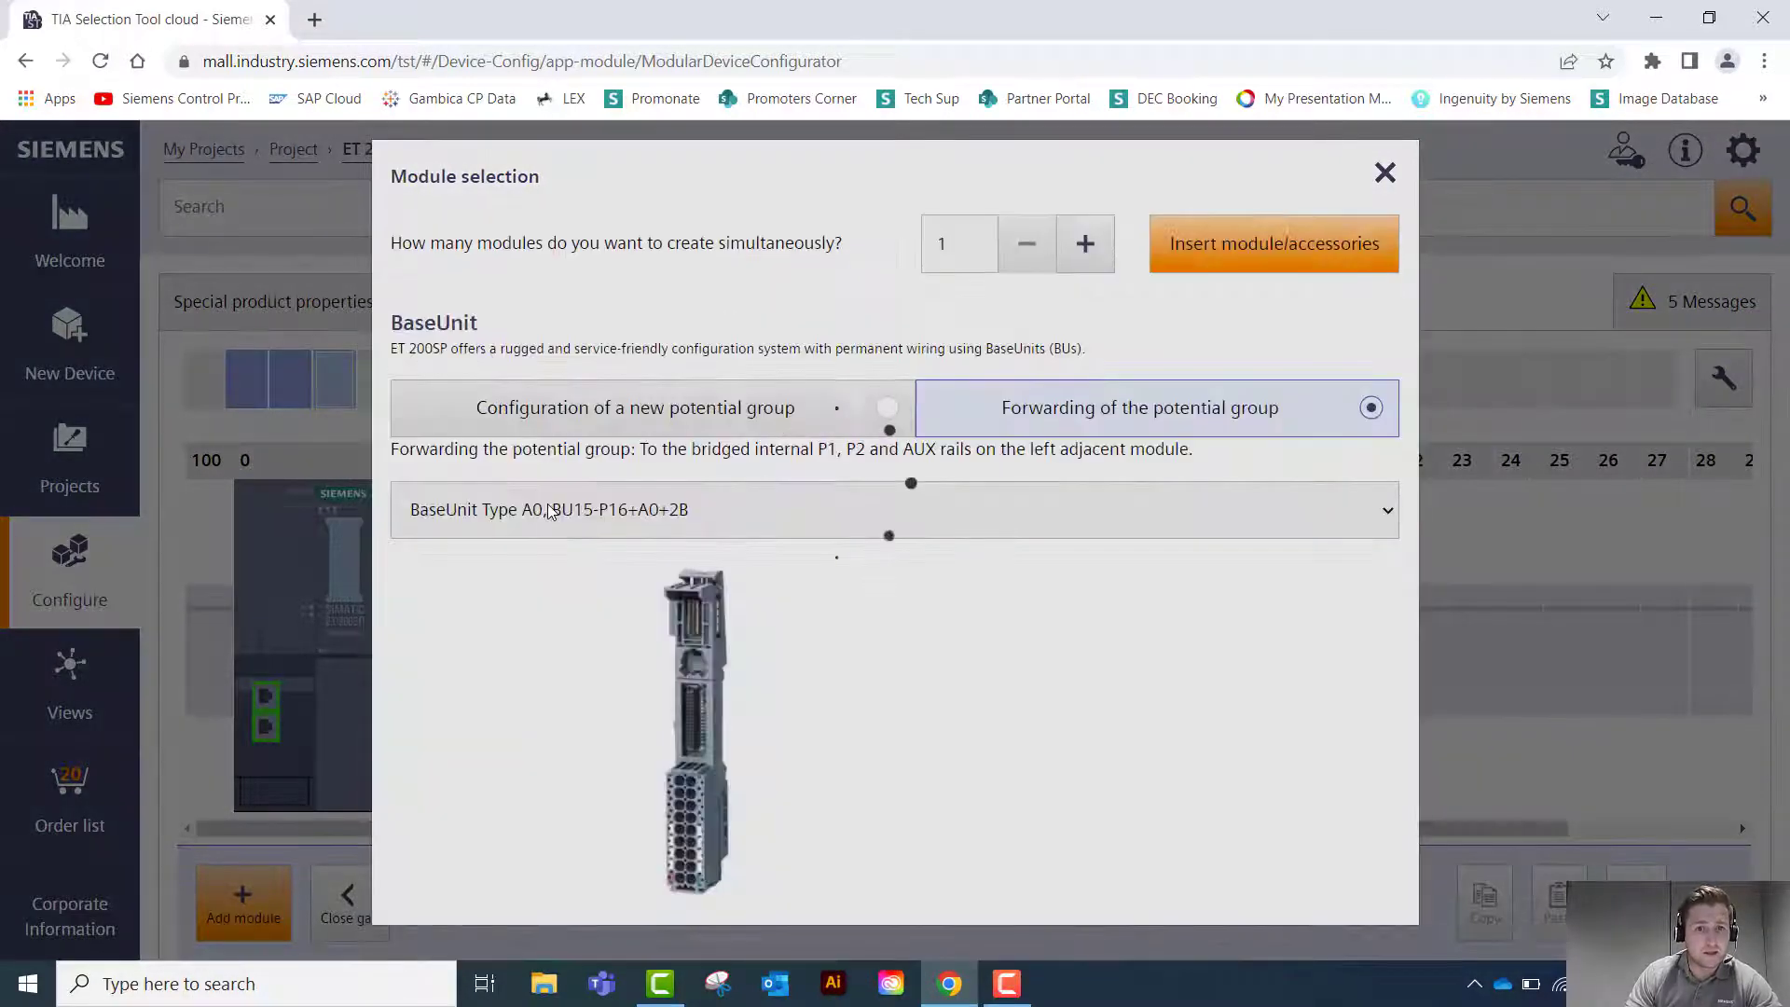
click(638, 415)
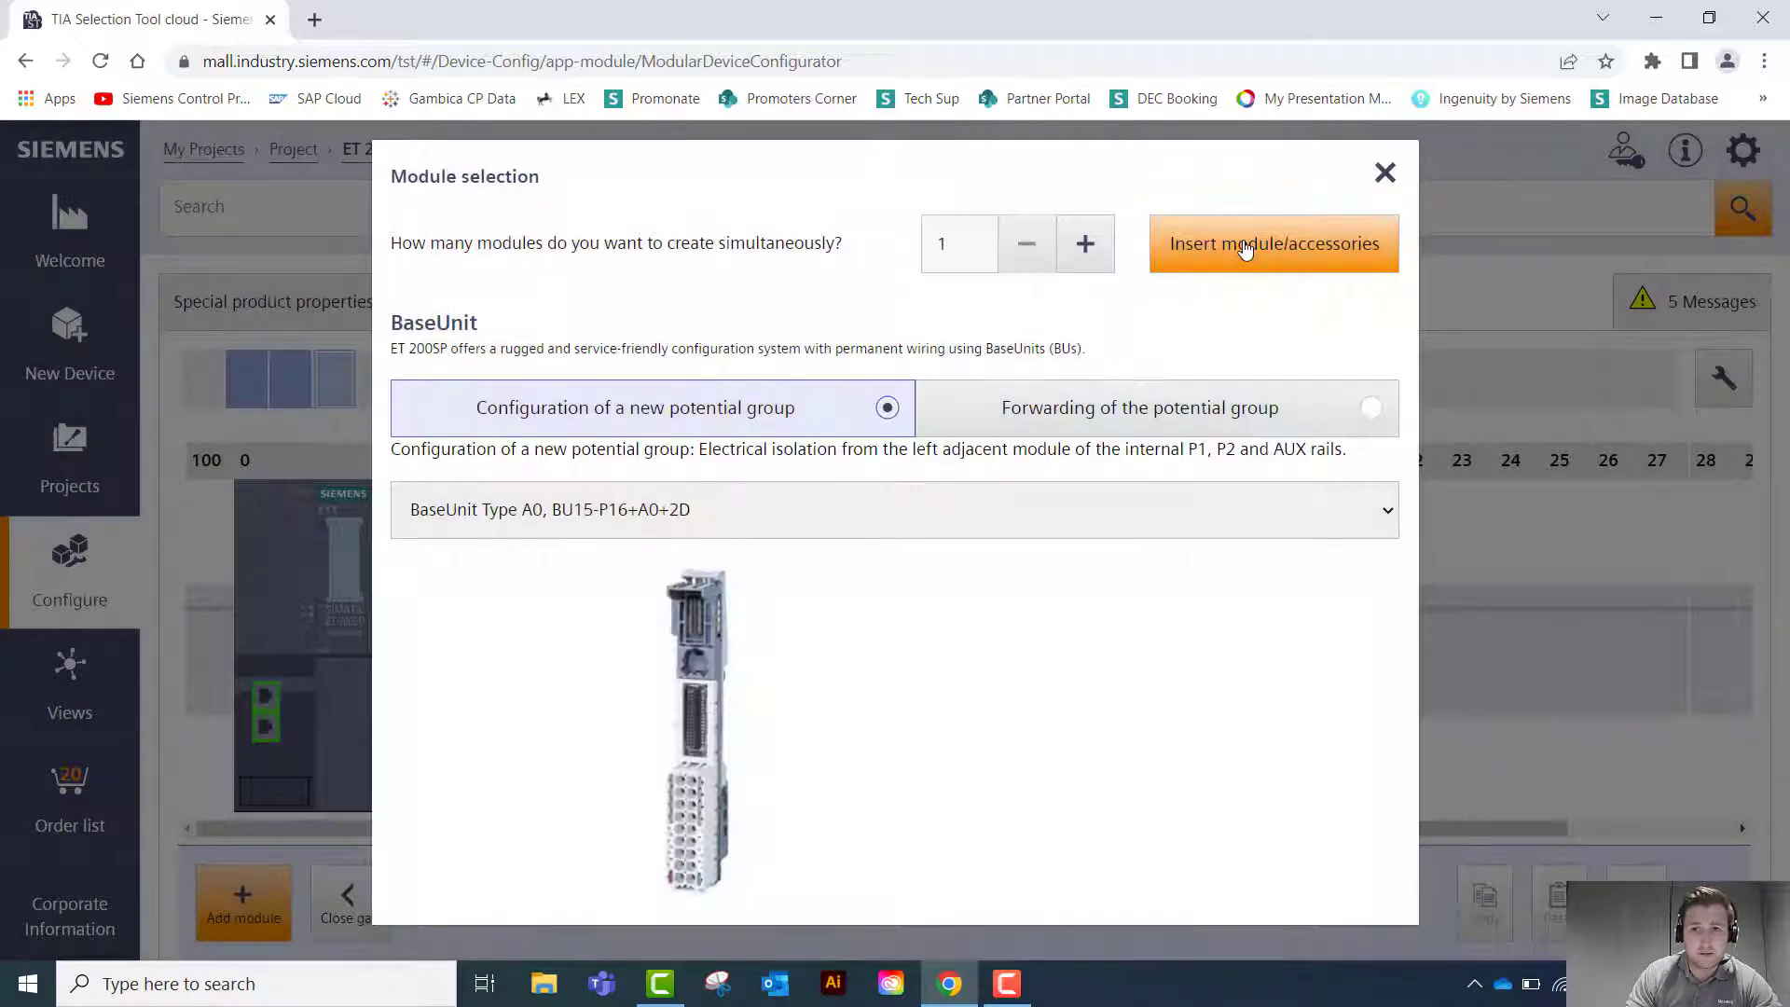
click(1242, 247)
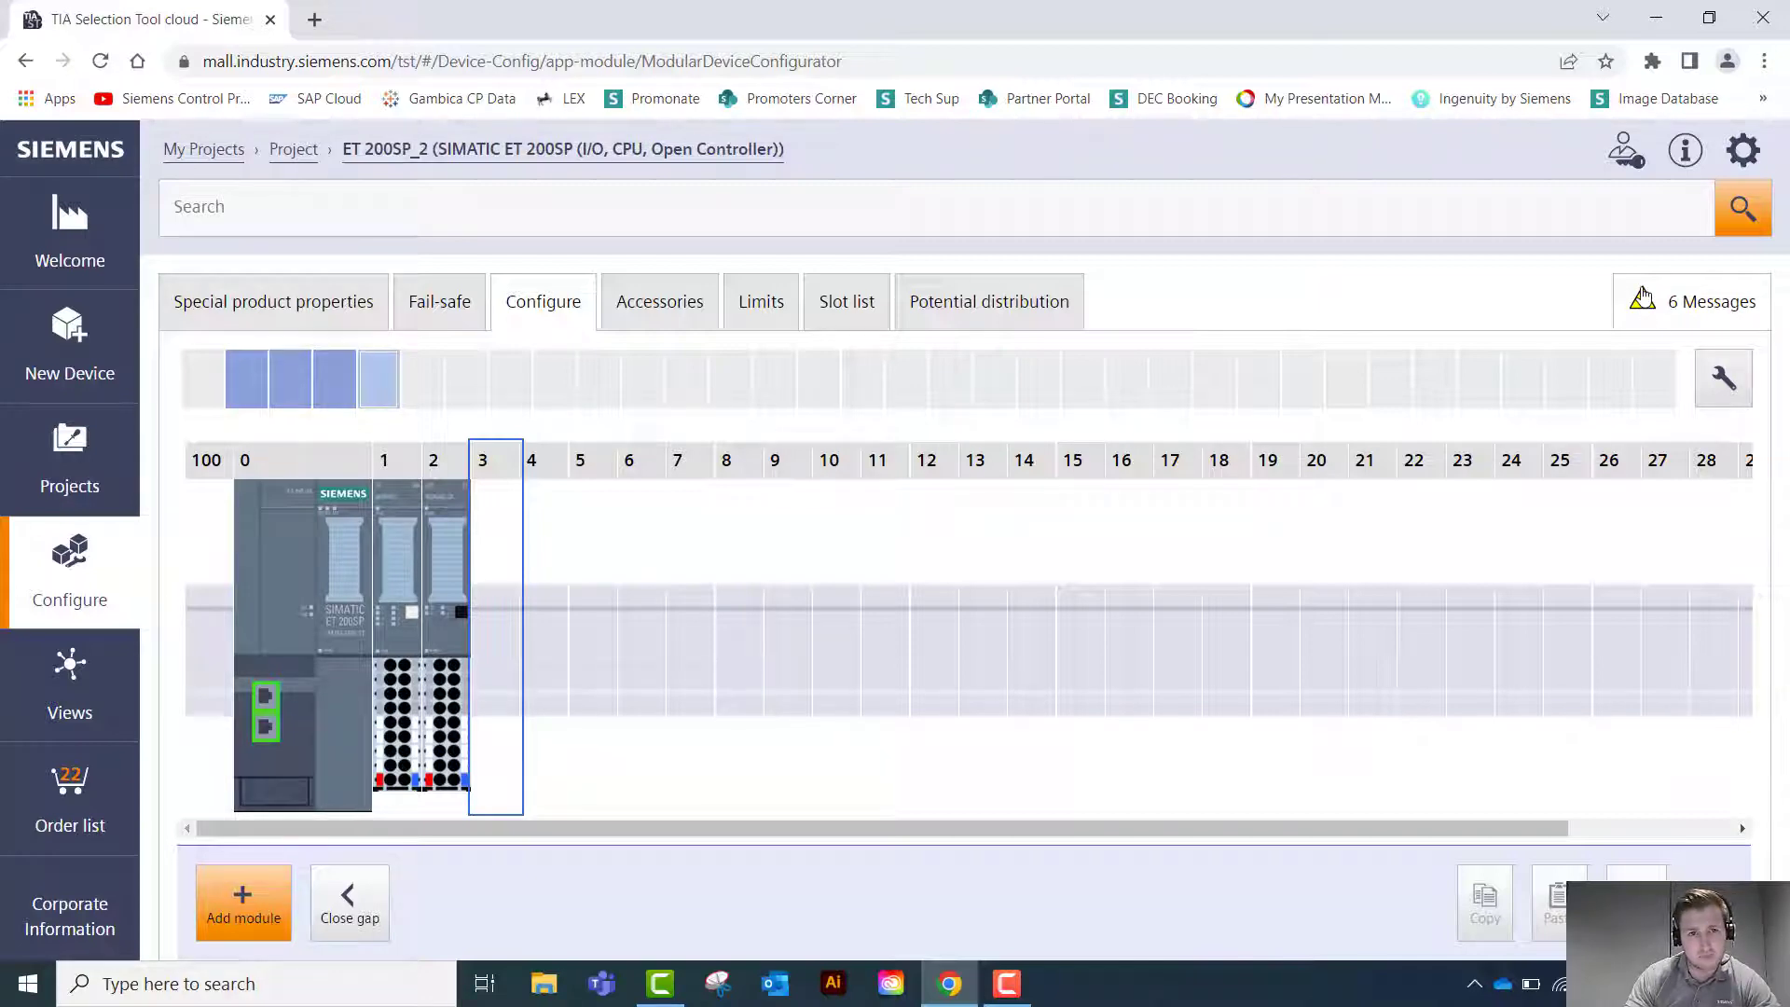
Insert a D-O-L starter 4.0 - 12A HF into slot 3 as a new potential group, with the 24V and 500V infeed BaseUnit
click(504, 558)
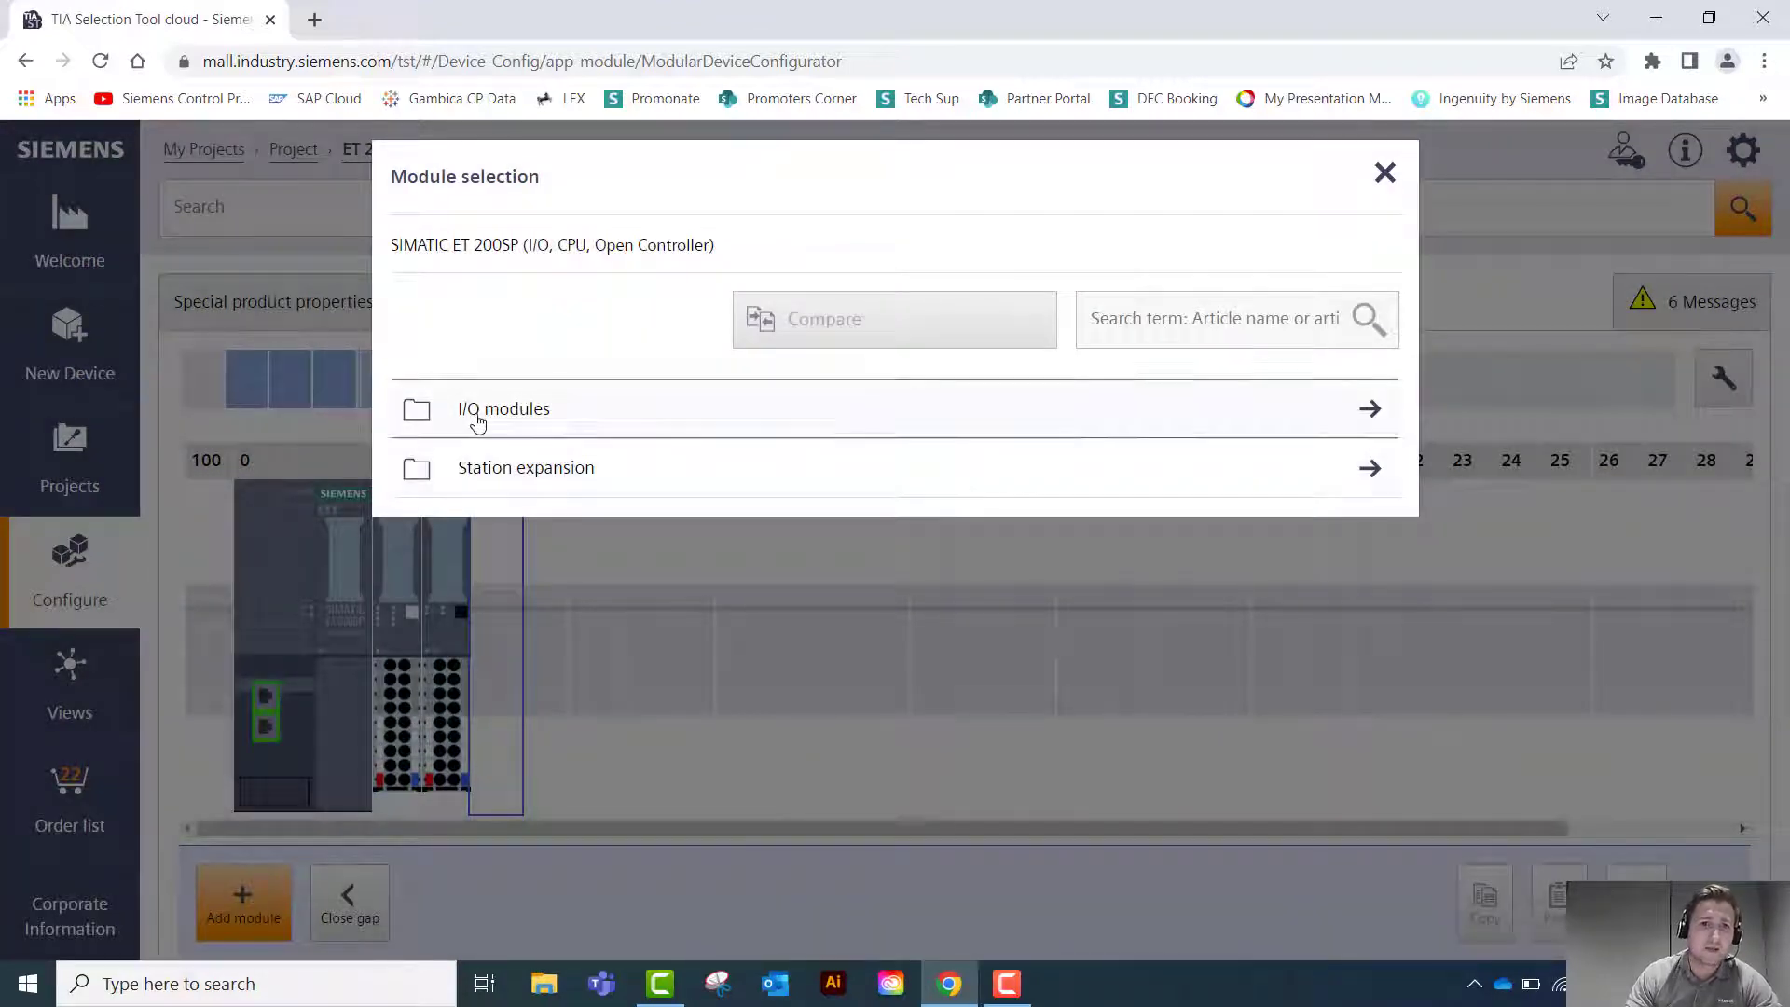
click(472, 413)
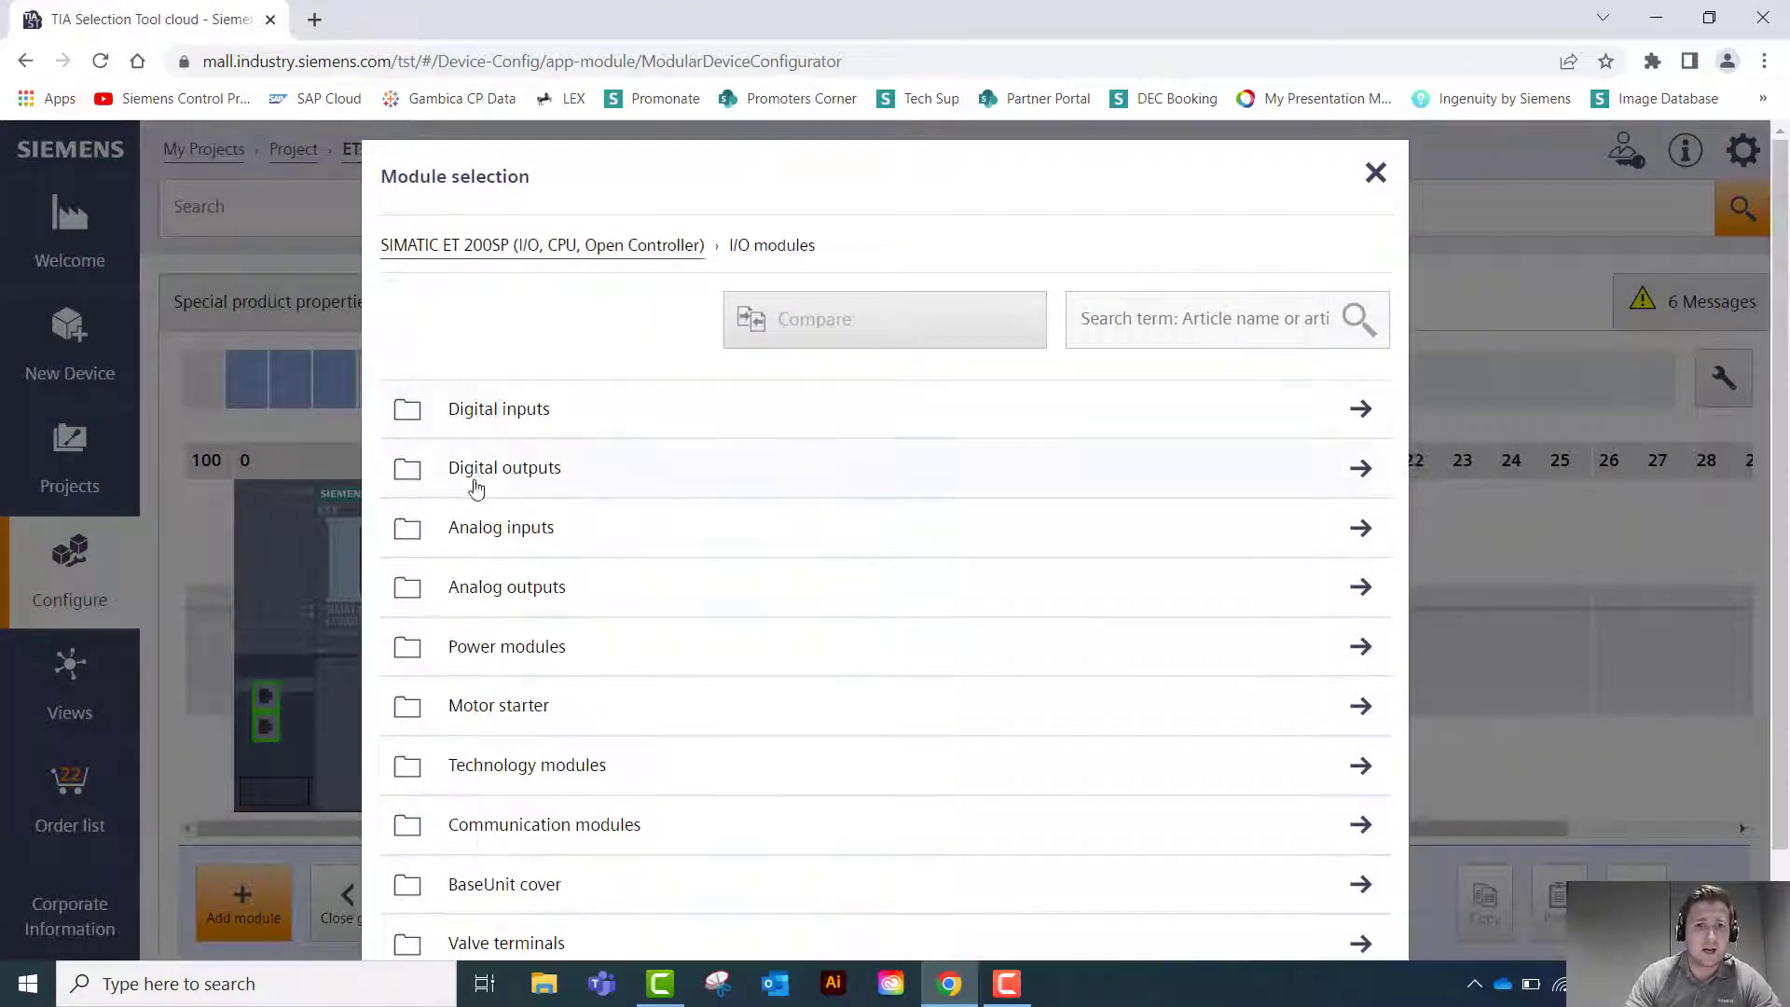
click(487, 708)
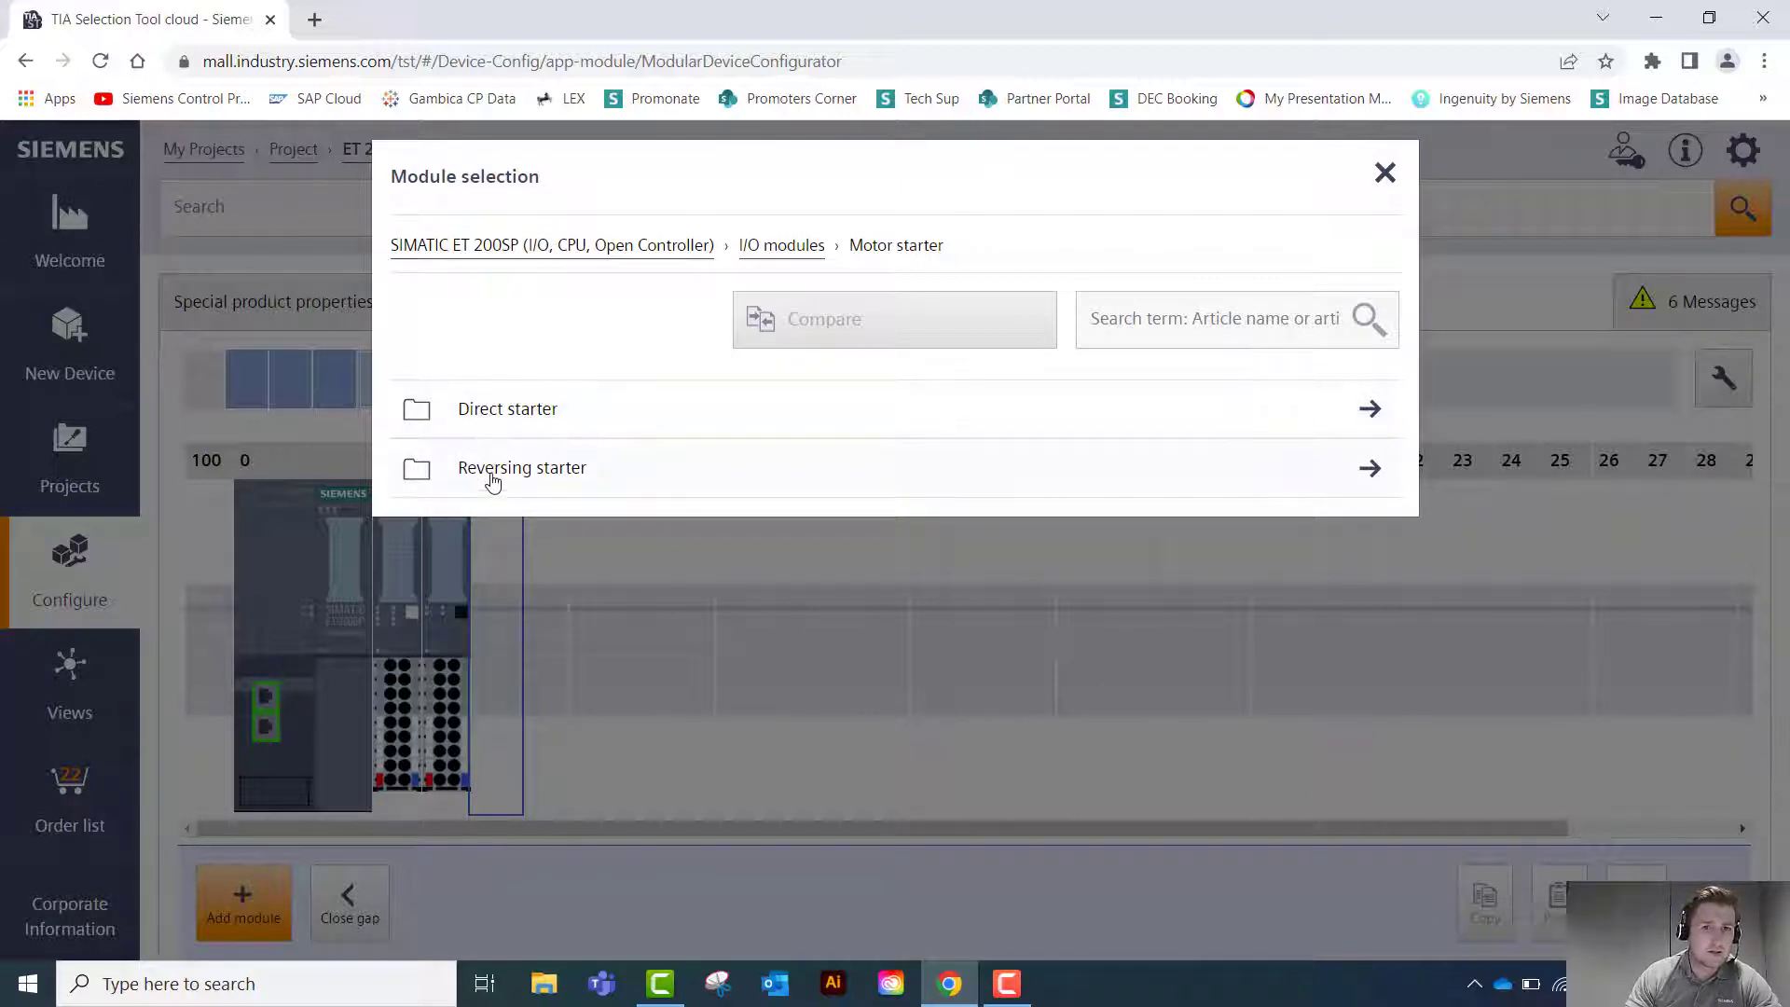
click(507, 414)
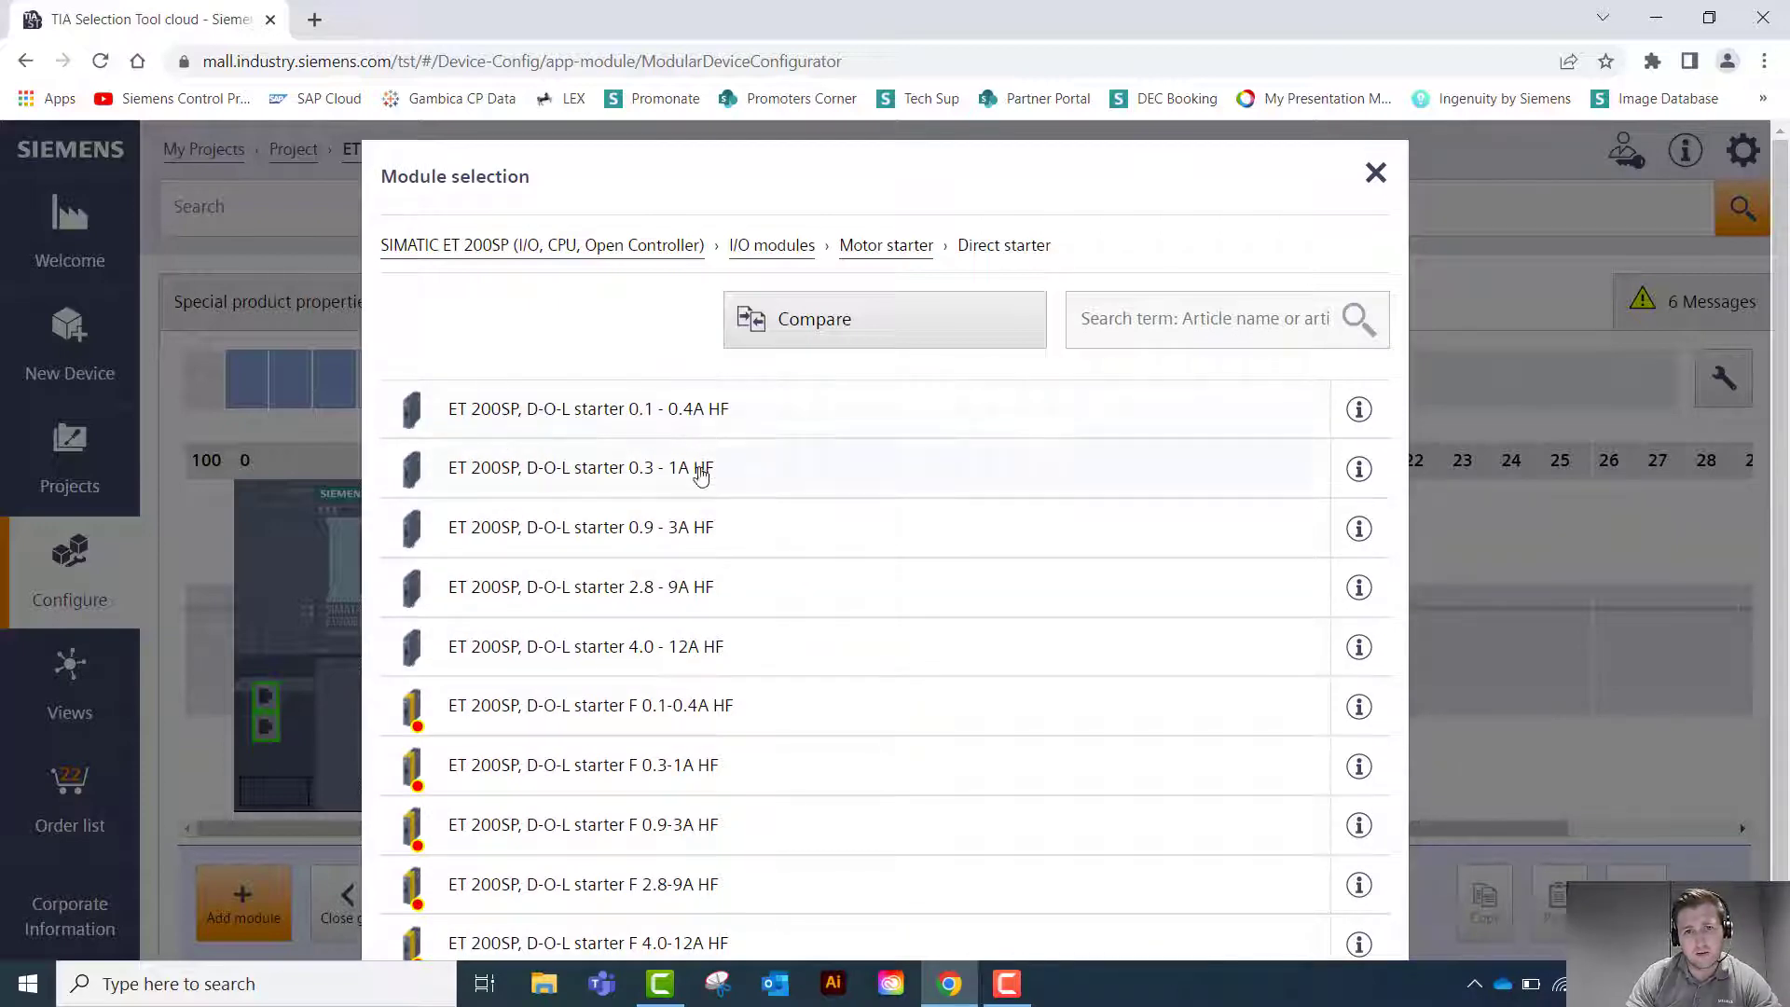
scroll(706, 644, down, 1)
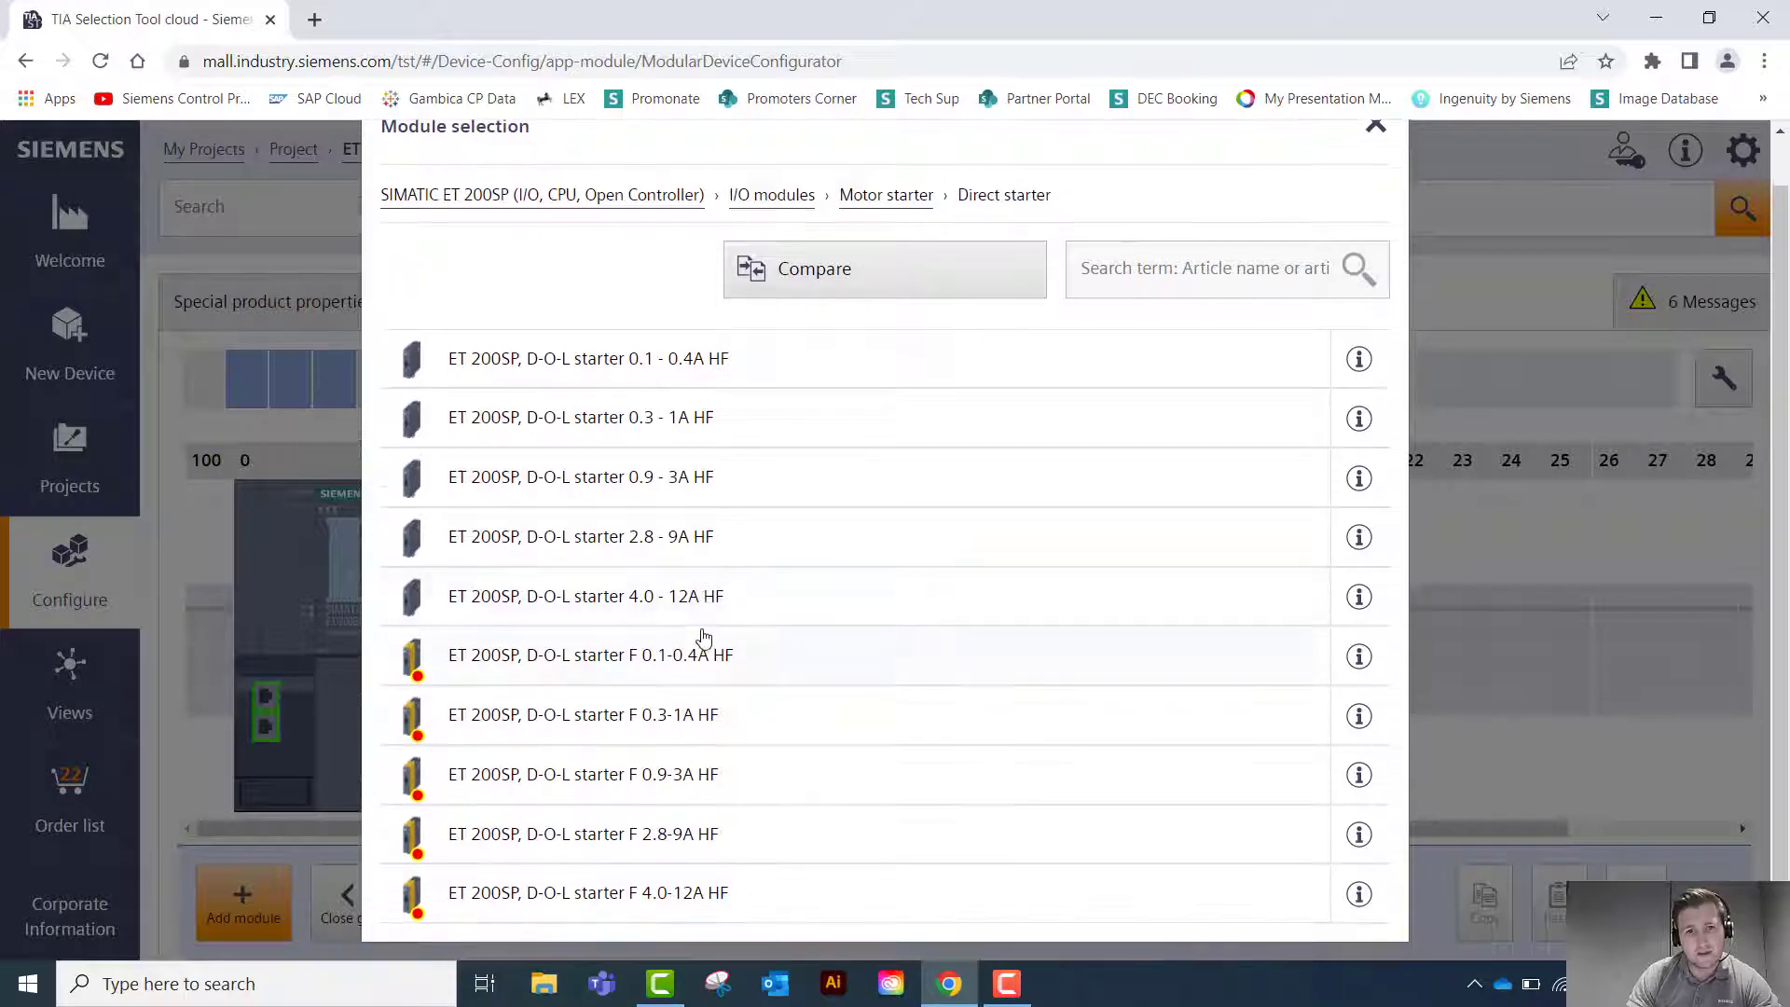
click(706, 601)
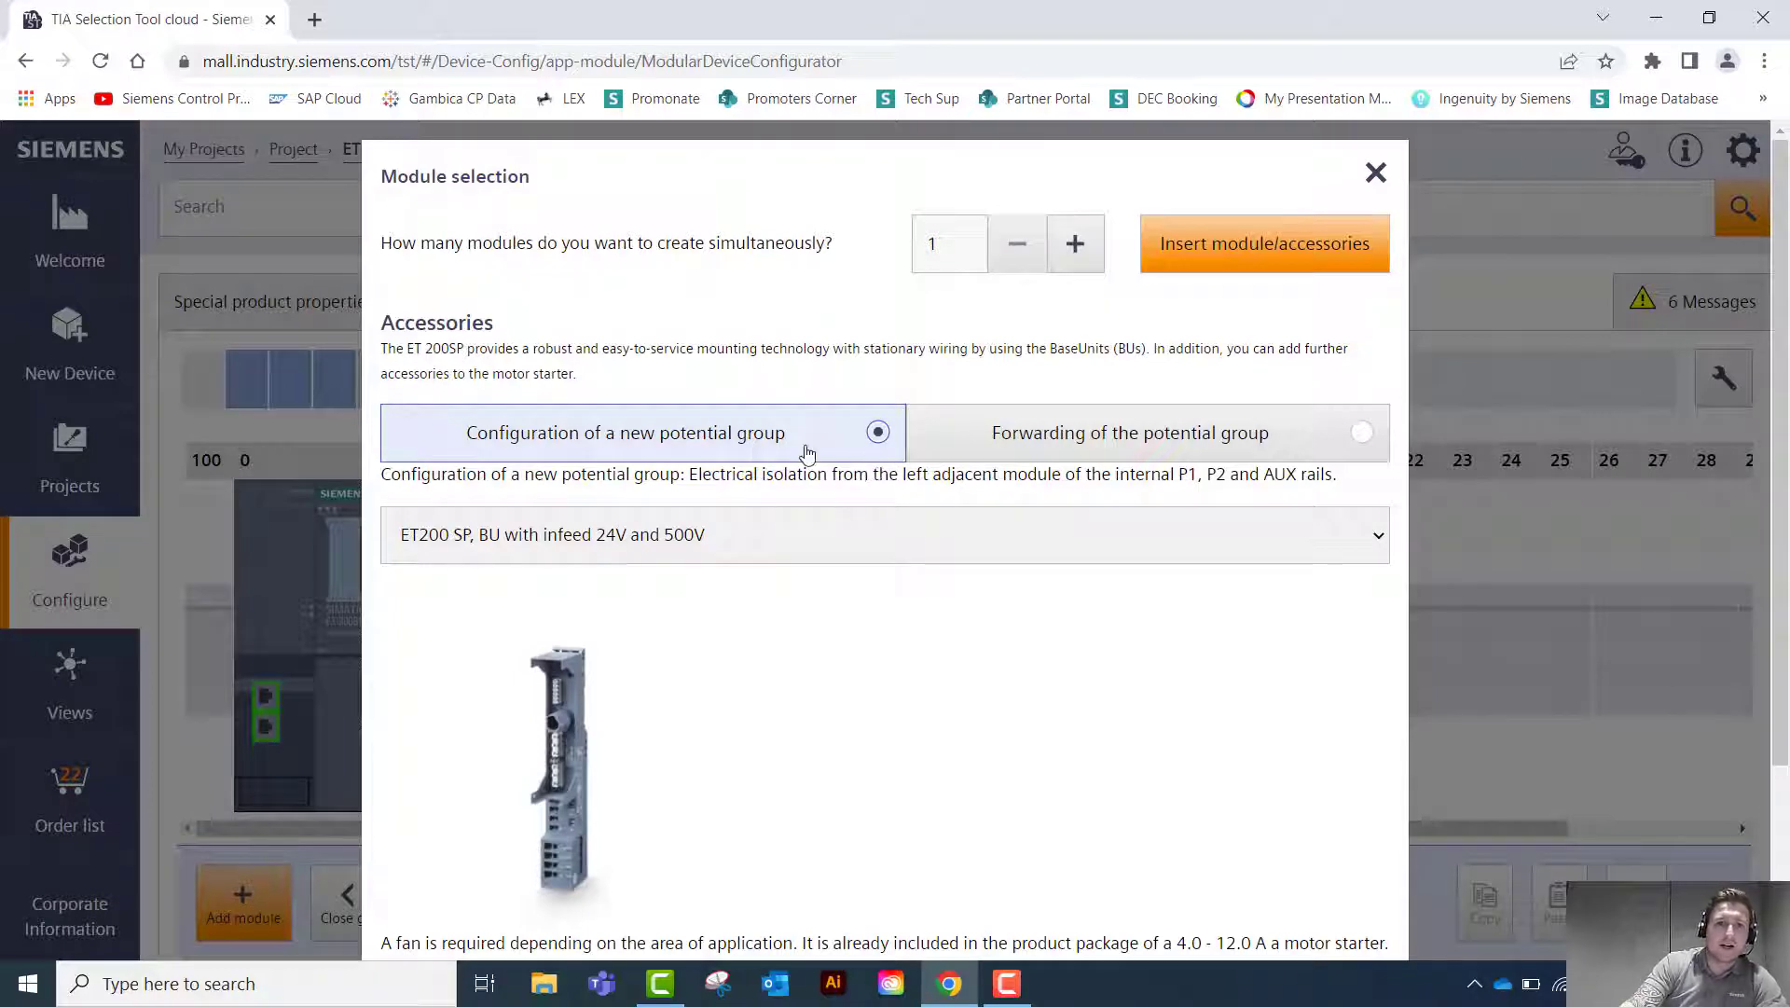
scroll(809, 432, down, 3)
scroll(808, 432, up, 3)
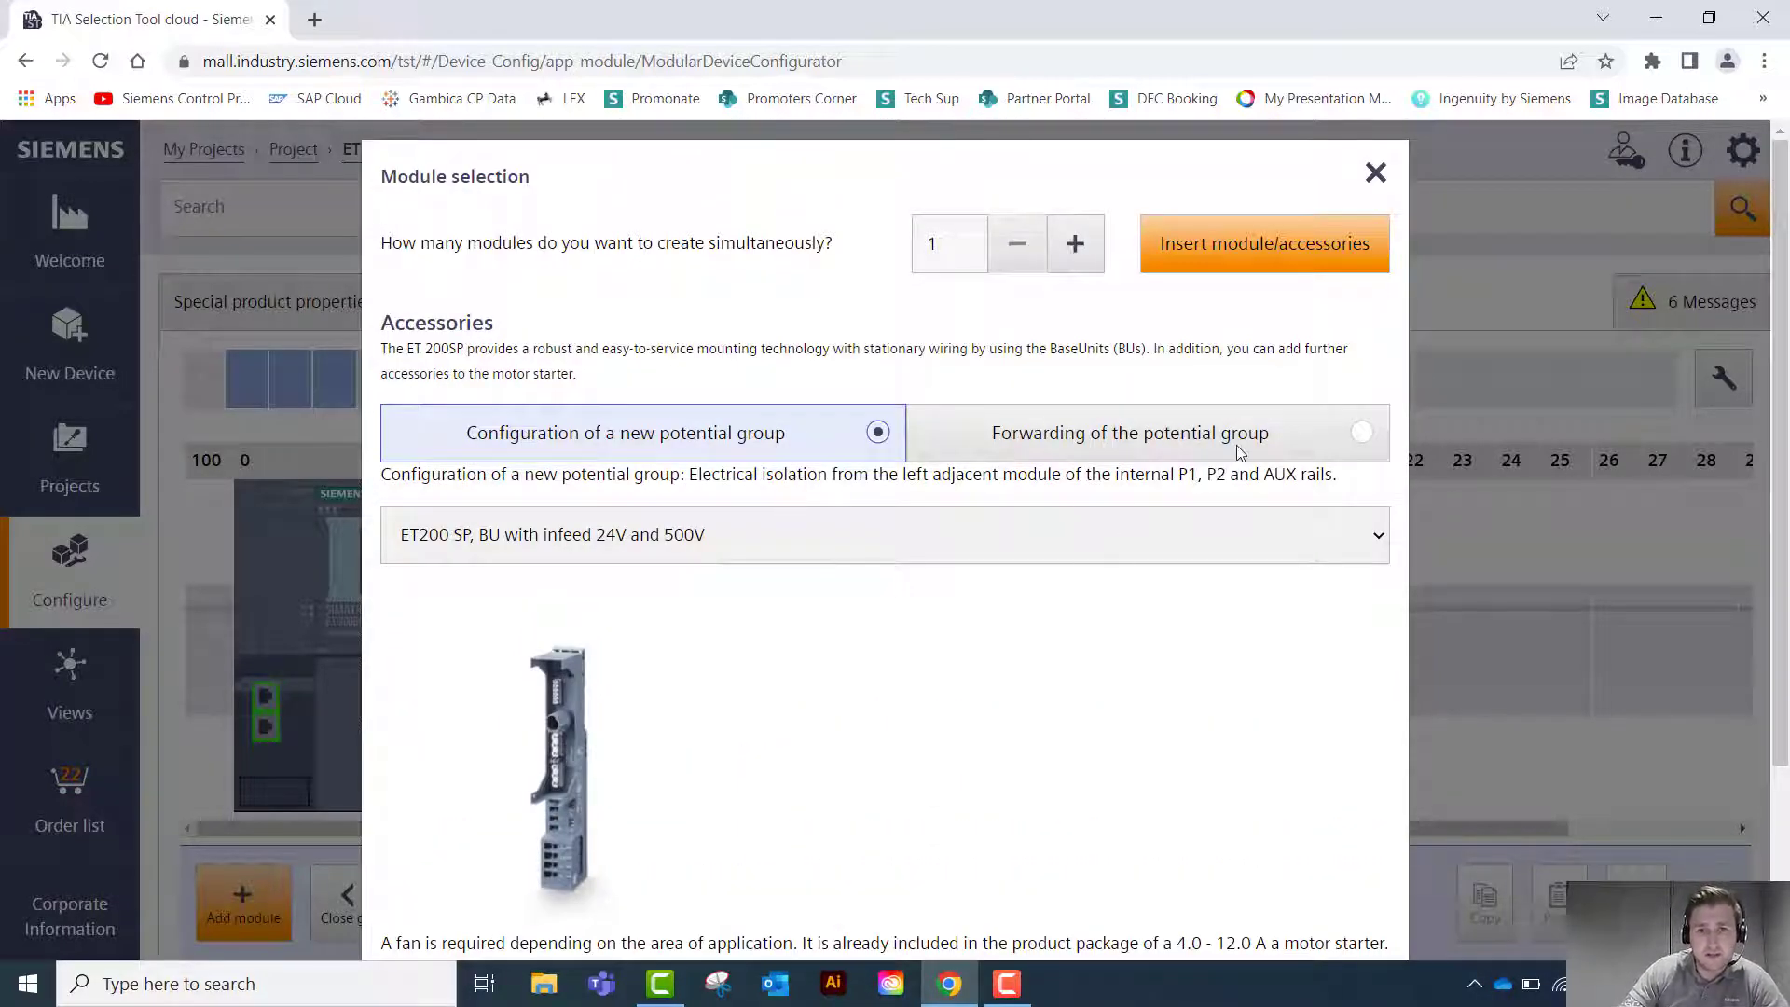
click(1281, 251)
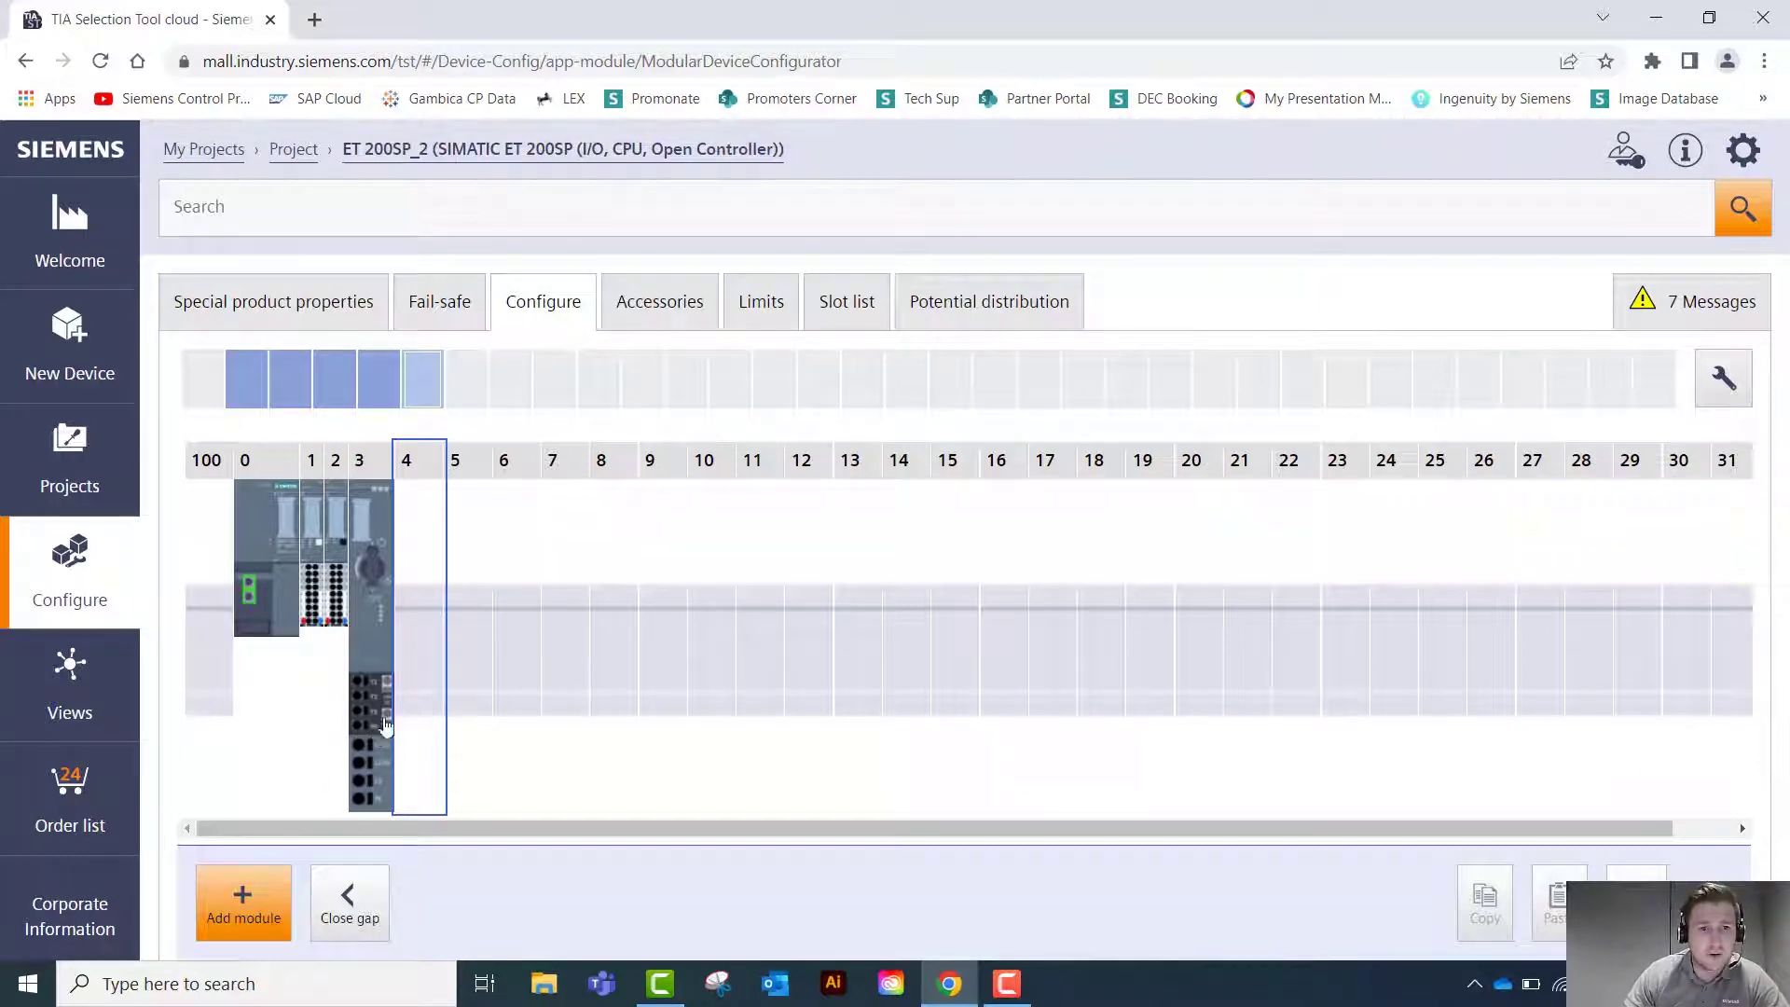
Apply the automatic correction to the EMC conformity warning between the motor starter and the DQ 4x24VDC/2A ST module
click(1694, 308)
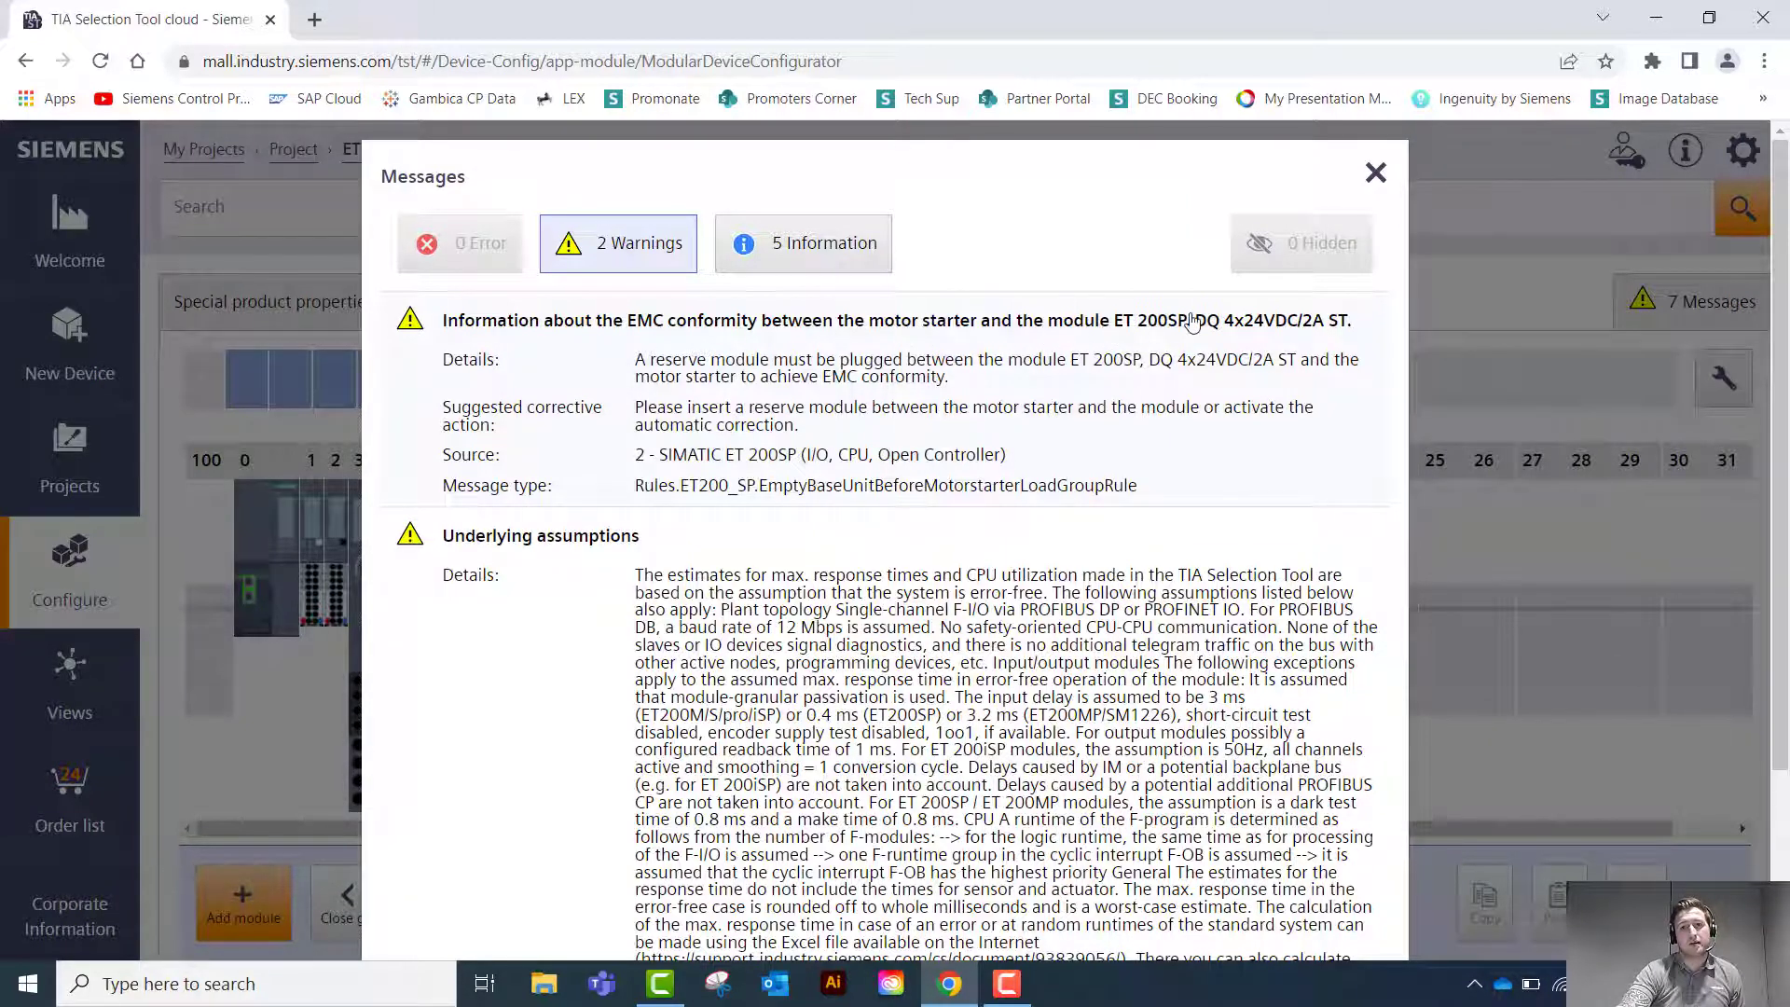
click(1017, 366)
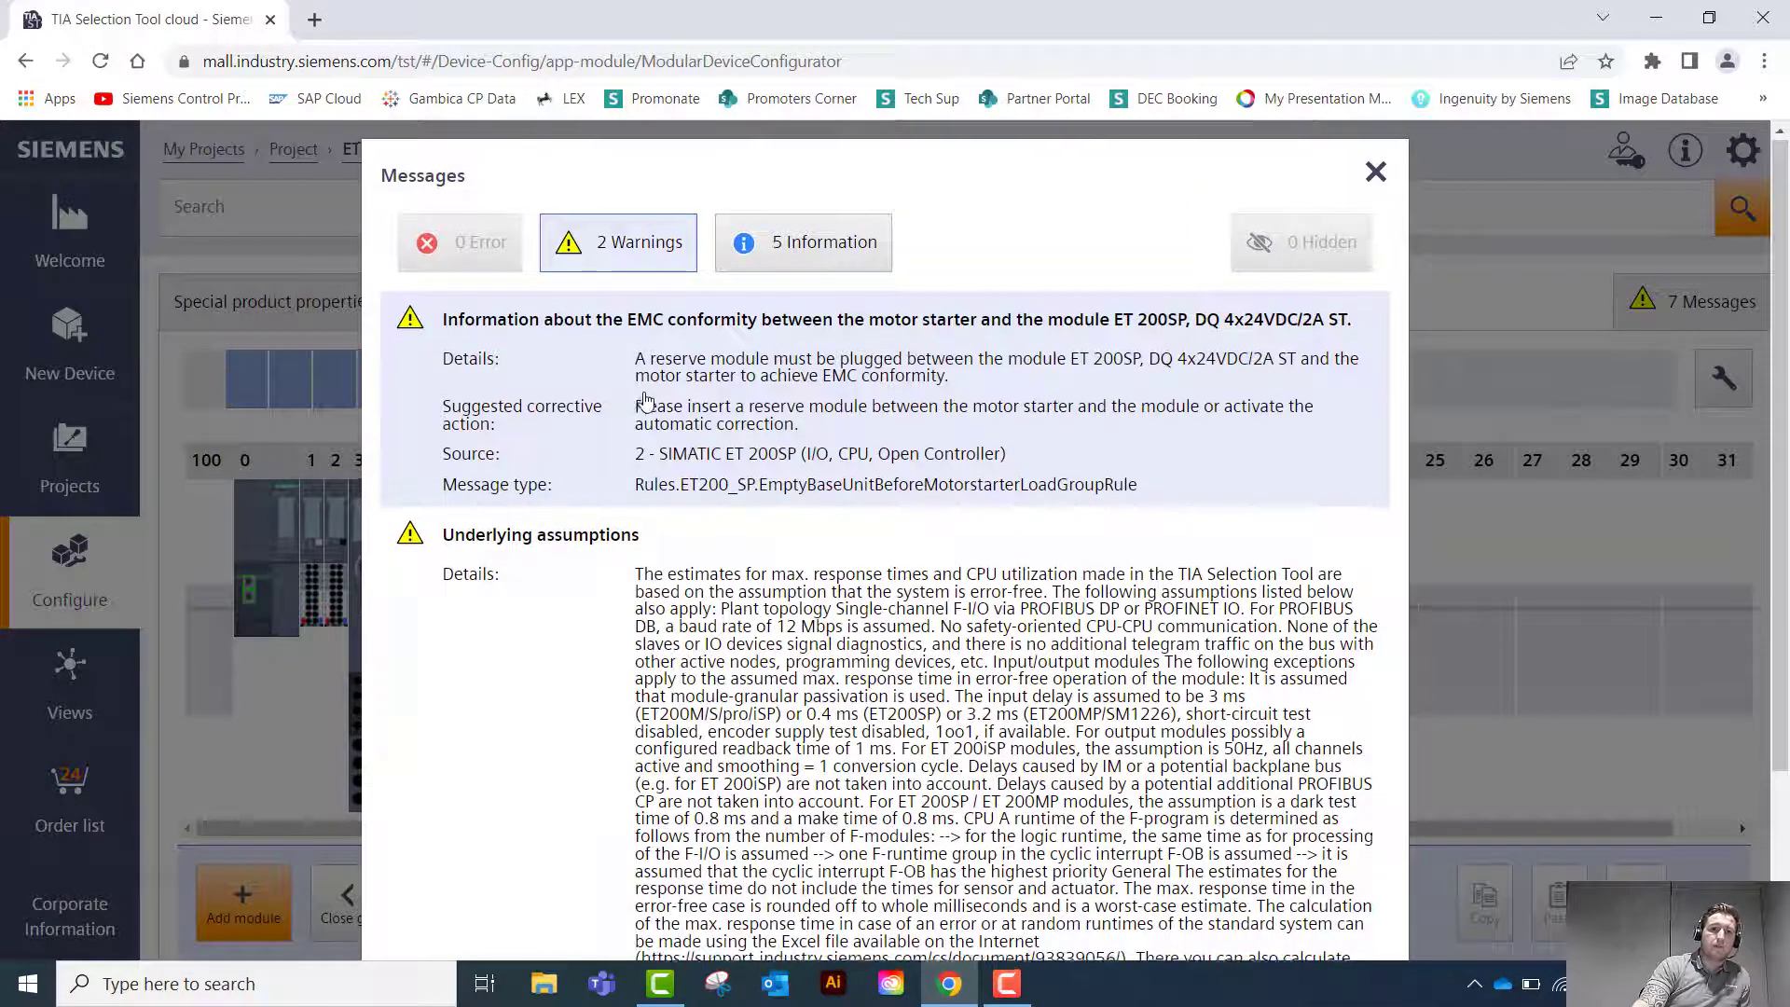
scroll(646, 400, down, 3)
click(918, 891)
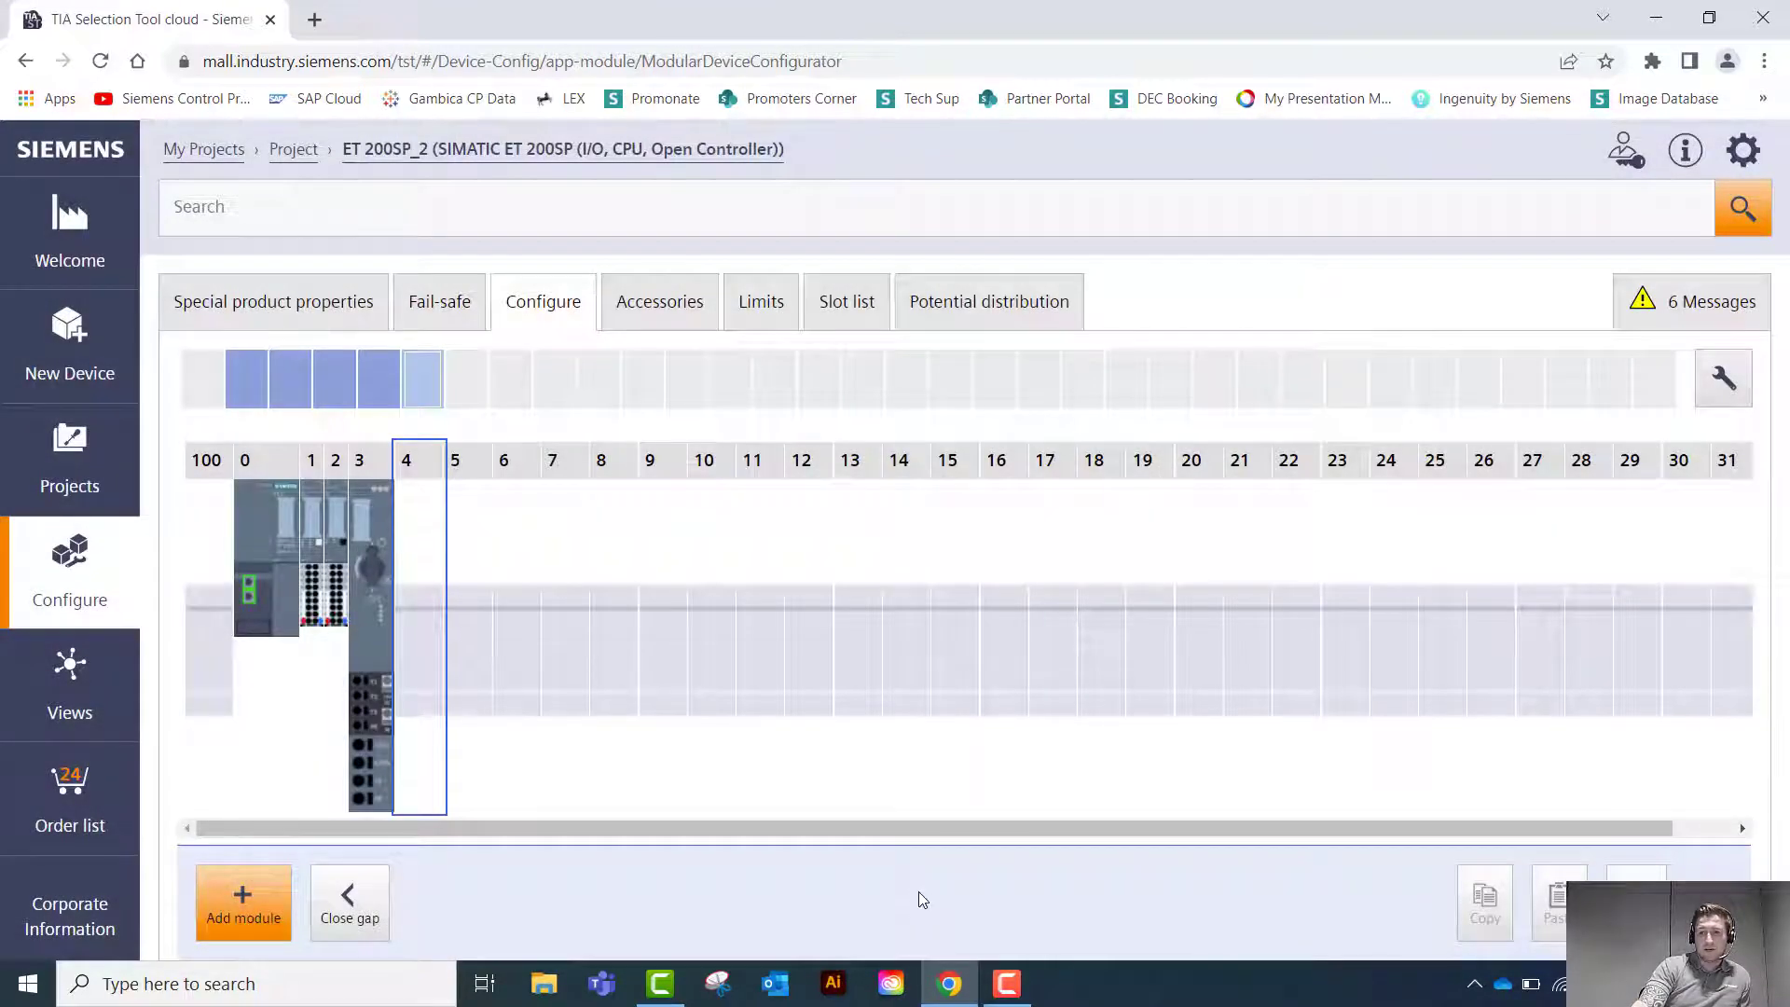
Insert a D-O-L starter 4.0 - 12A HF into slot 4 with forwarding of the potential group
click(428, 601)
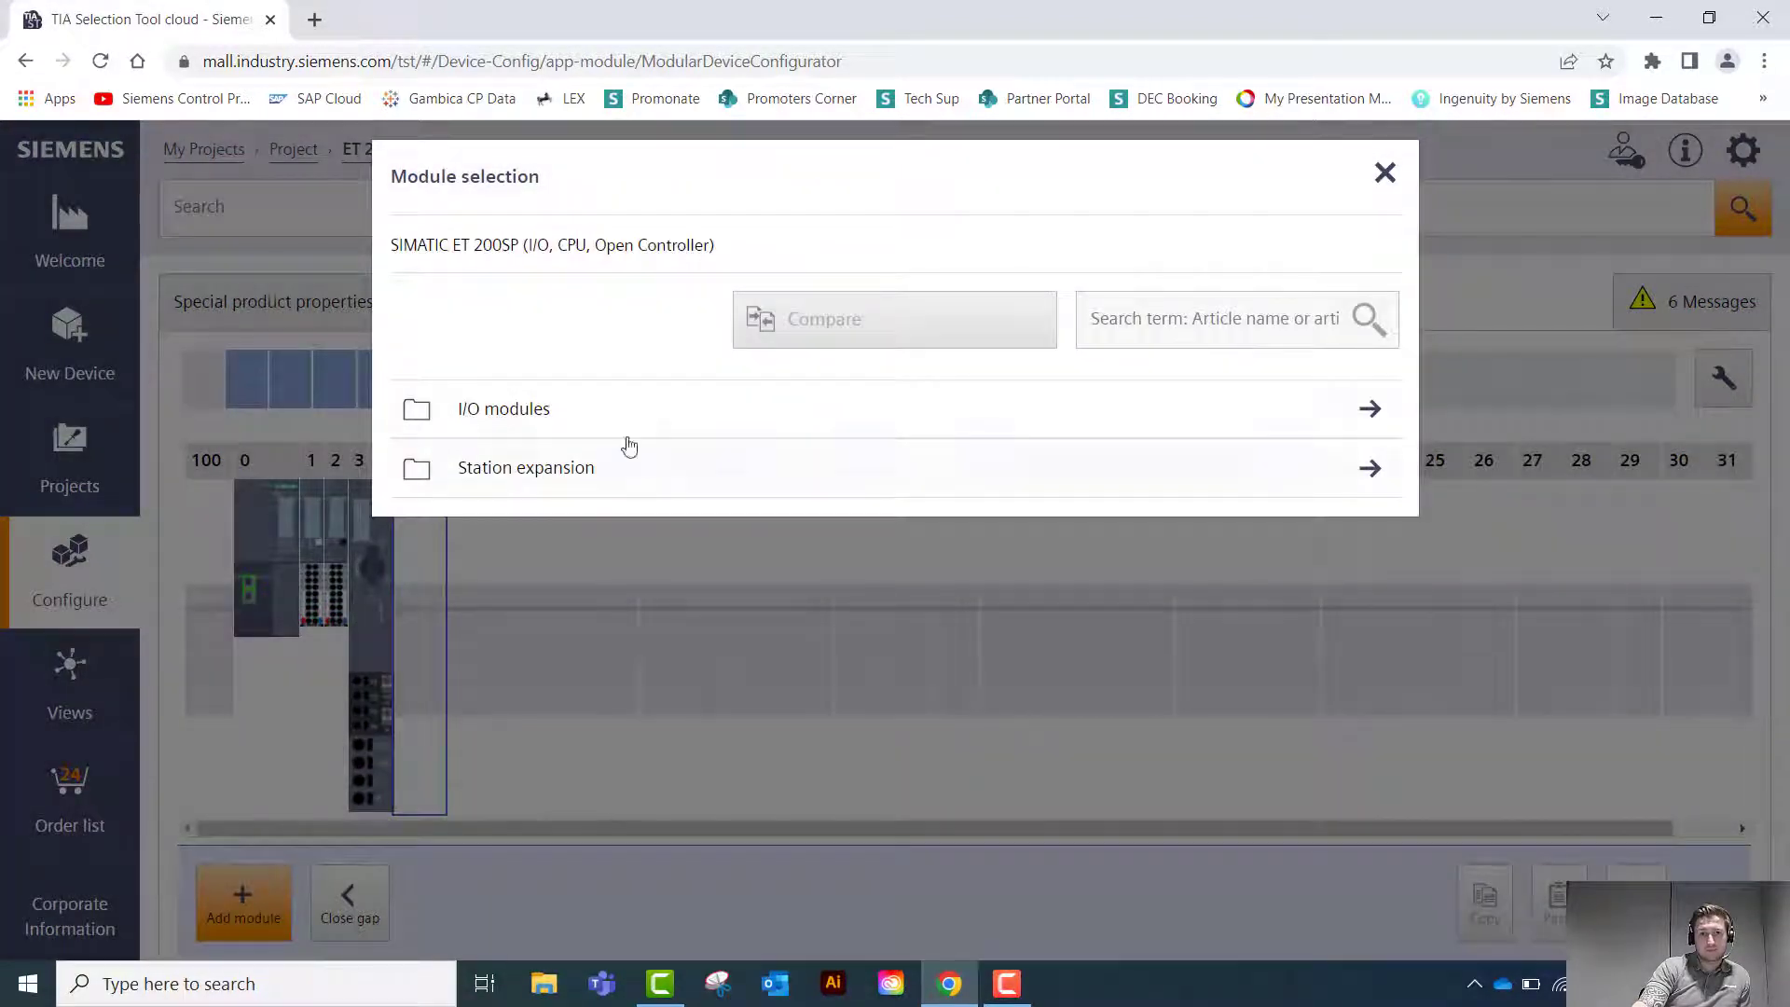
click(499, 406)
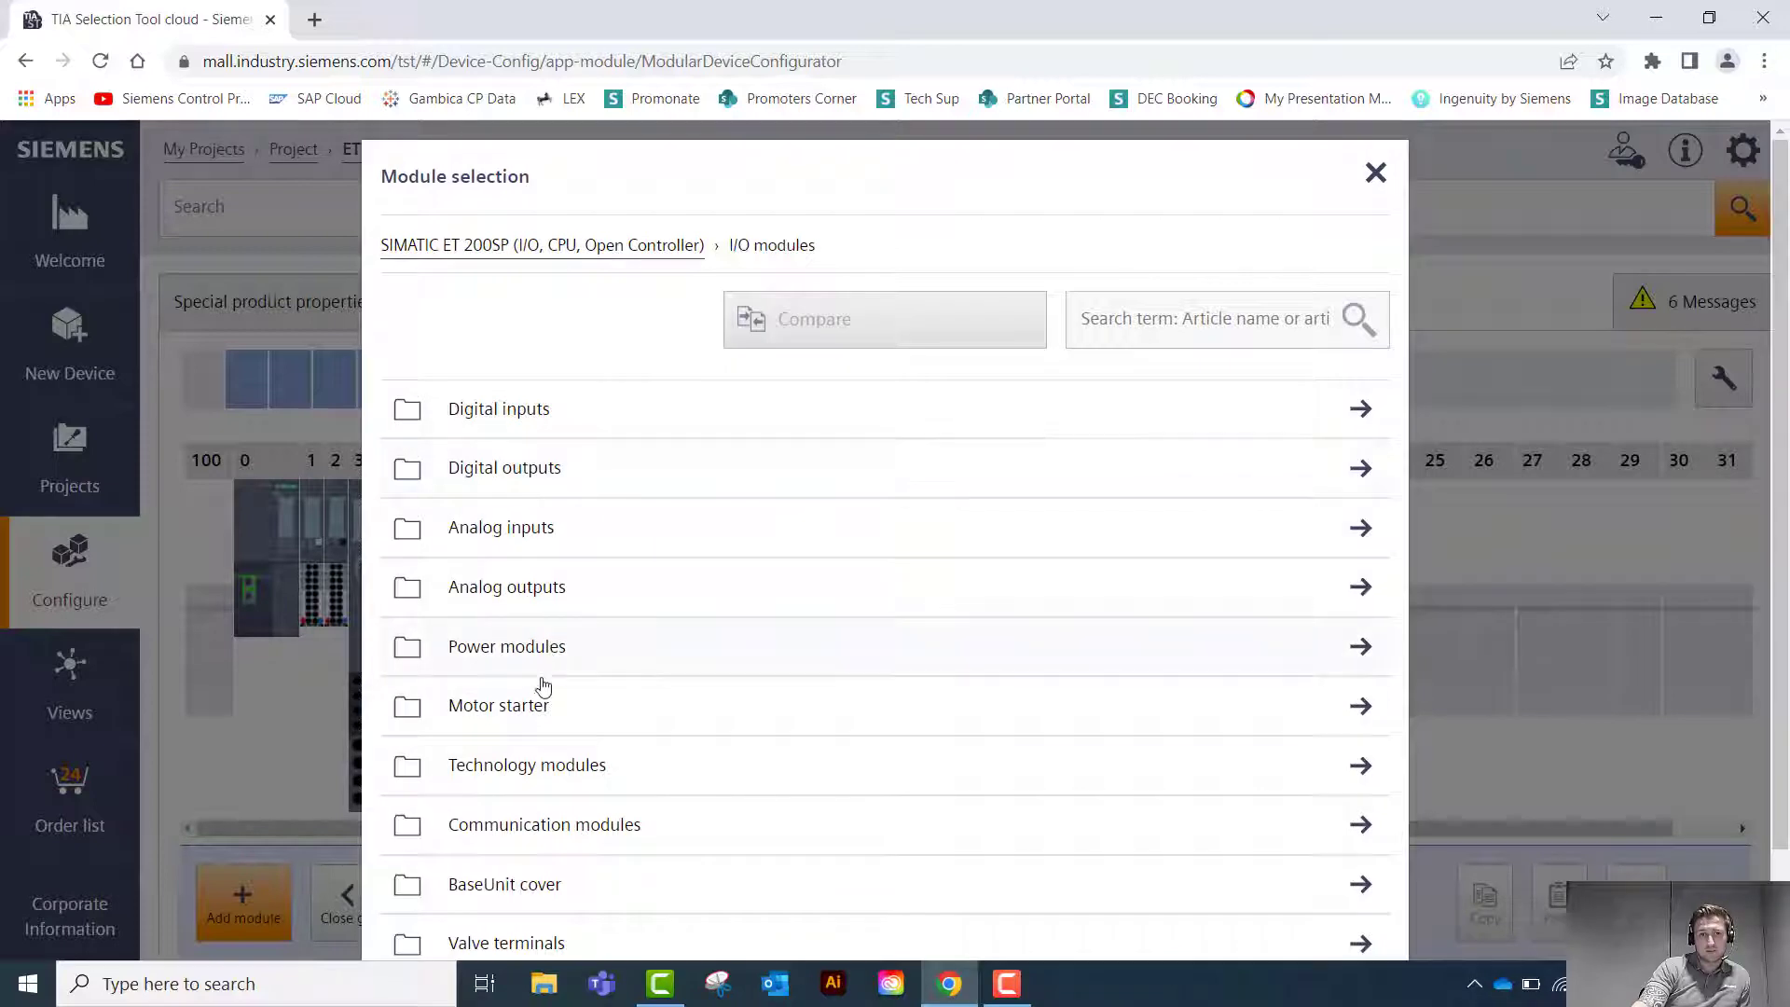
click(540, 701)
click(511, 417)
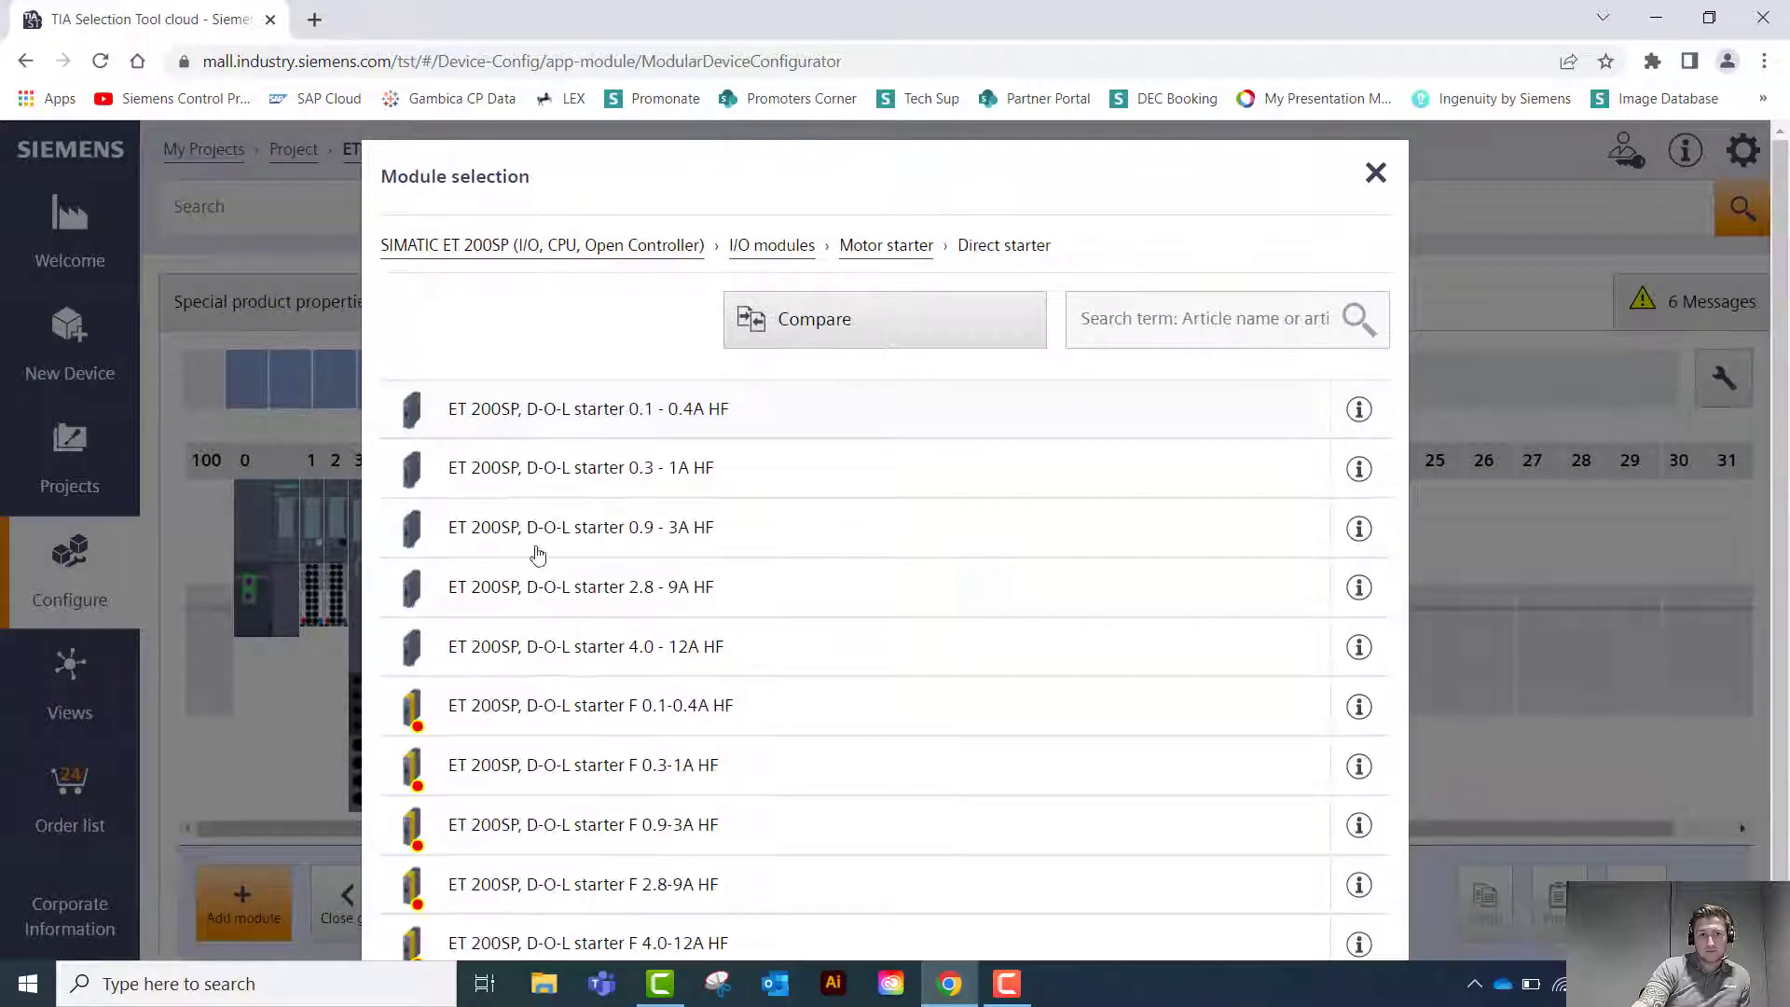
click(575, 649)
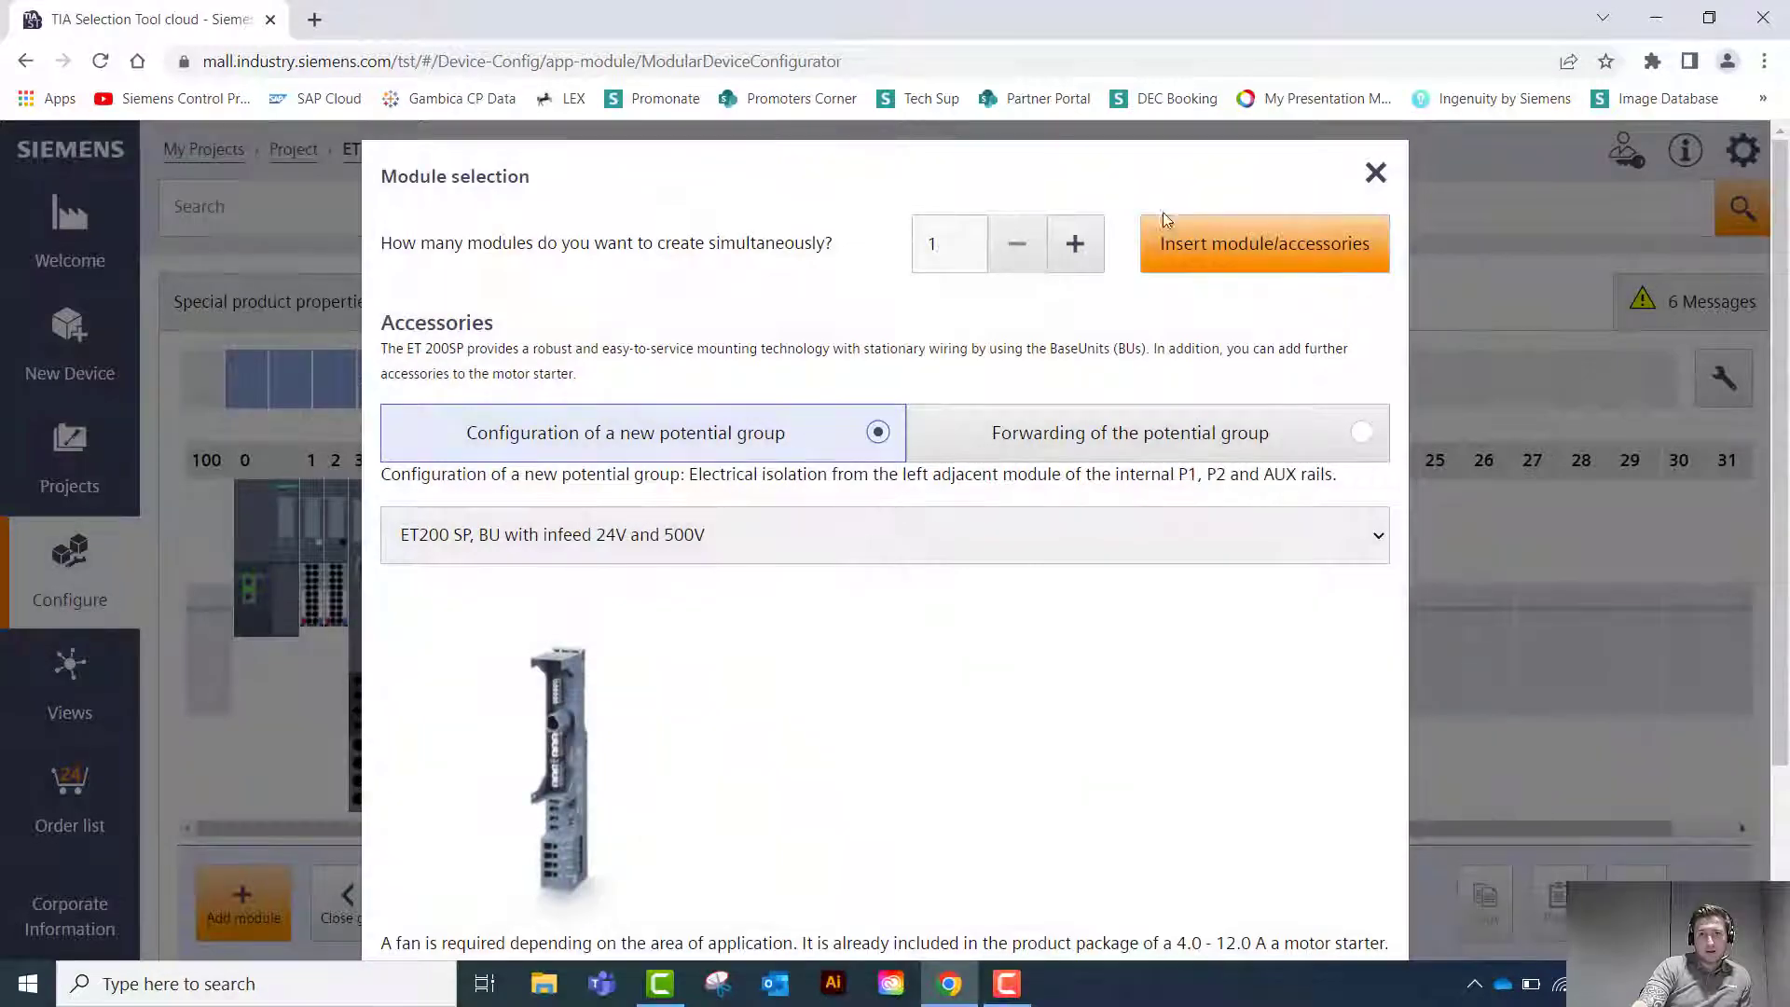
click(1105, 429)
click(1276, 247)
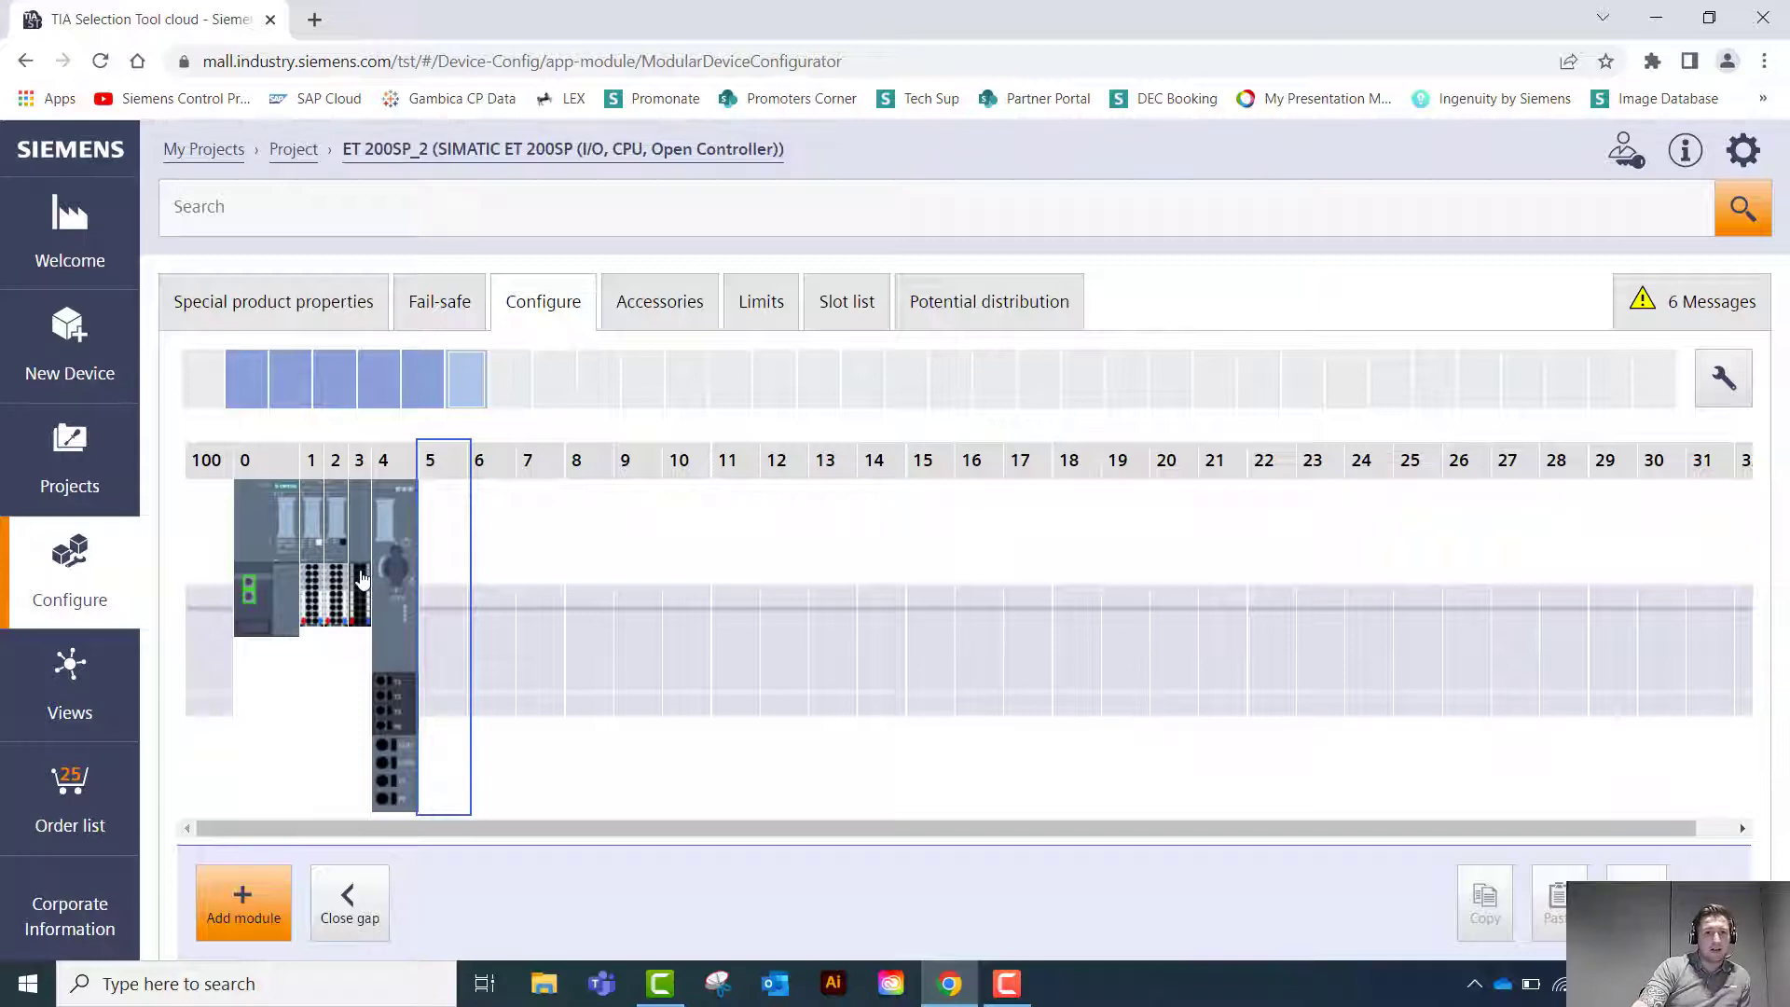
Insert a D-O-L starter 4.0 - 12A HF into slot 5, forwarding the potential group with the BaseUnit without infeed
click(443, 557)
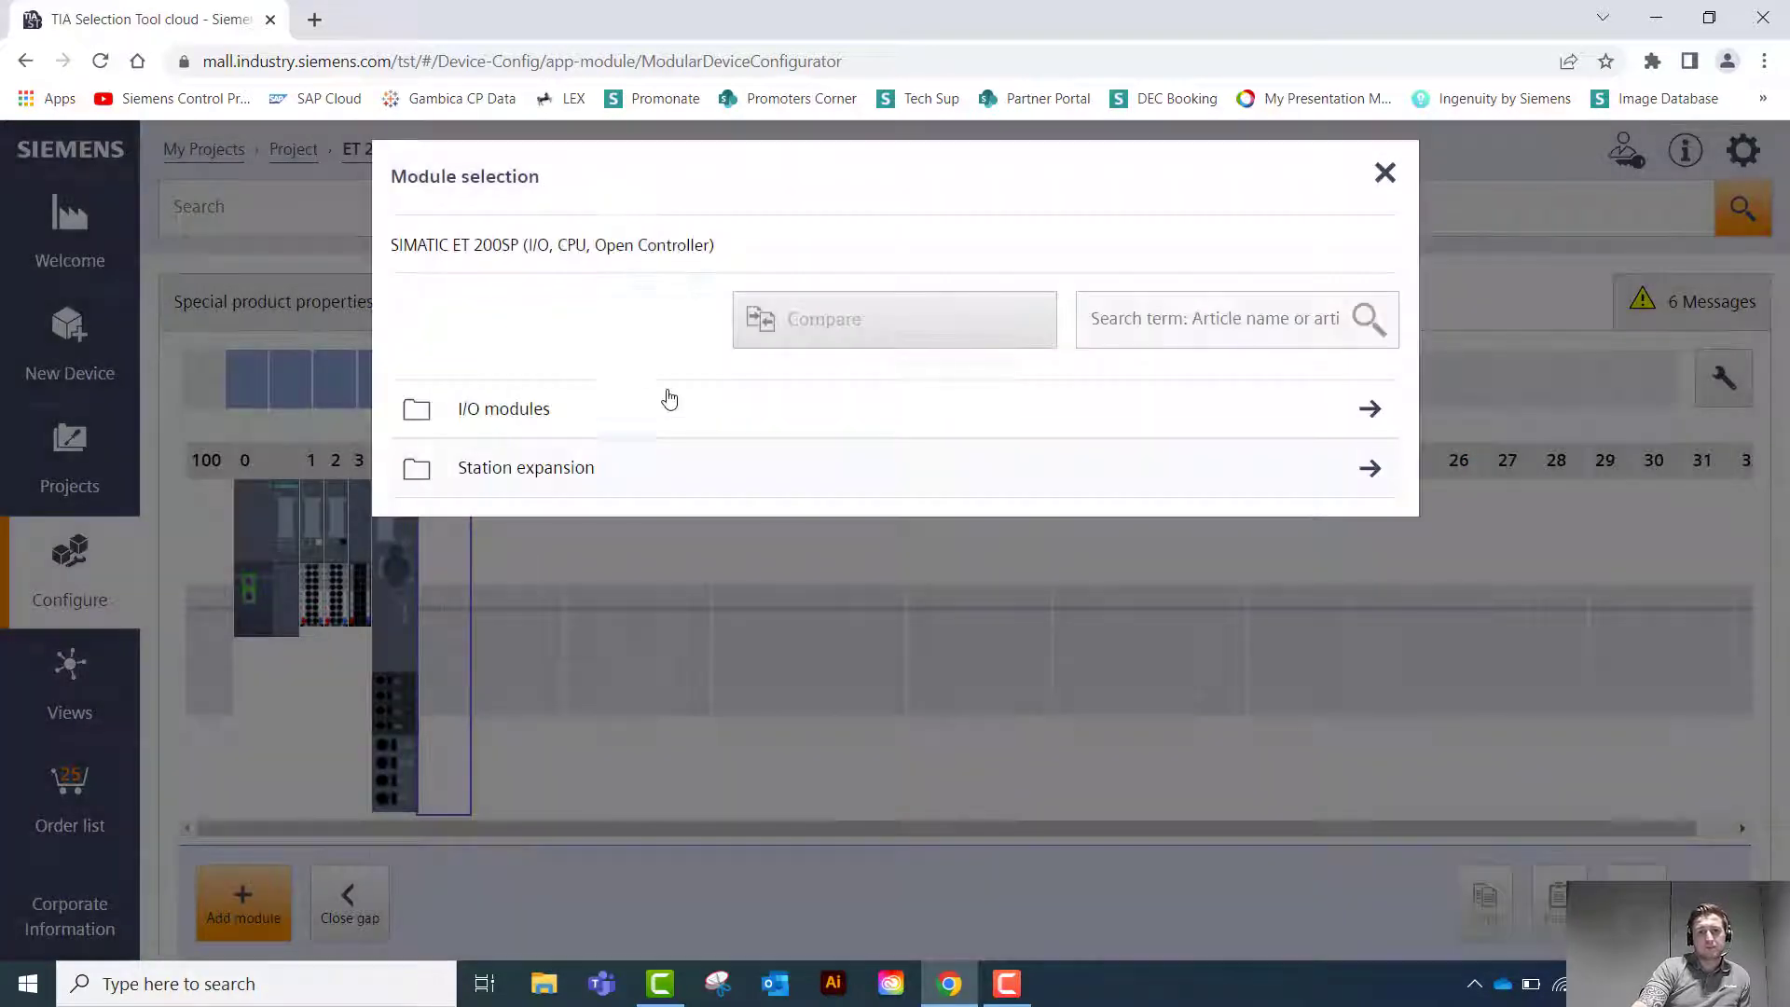
click(567, 432)
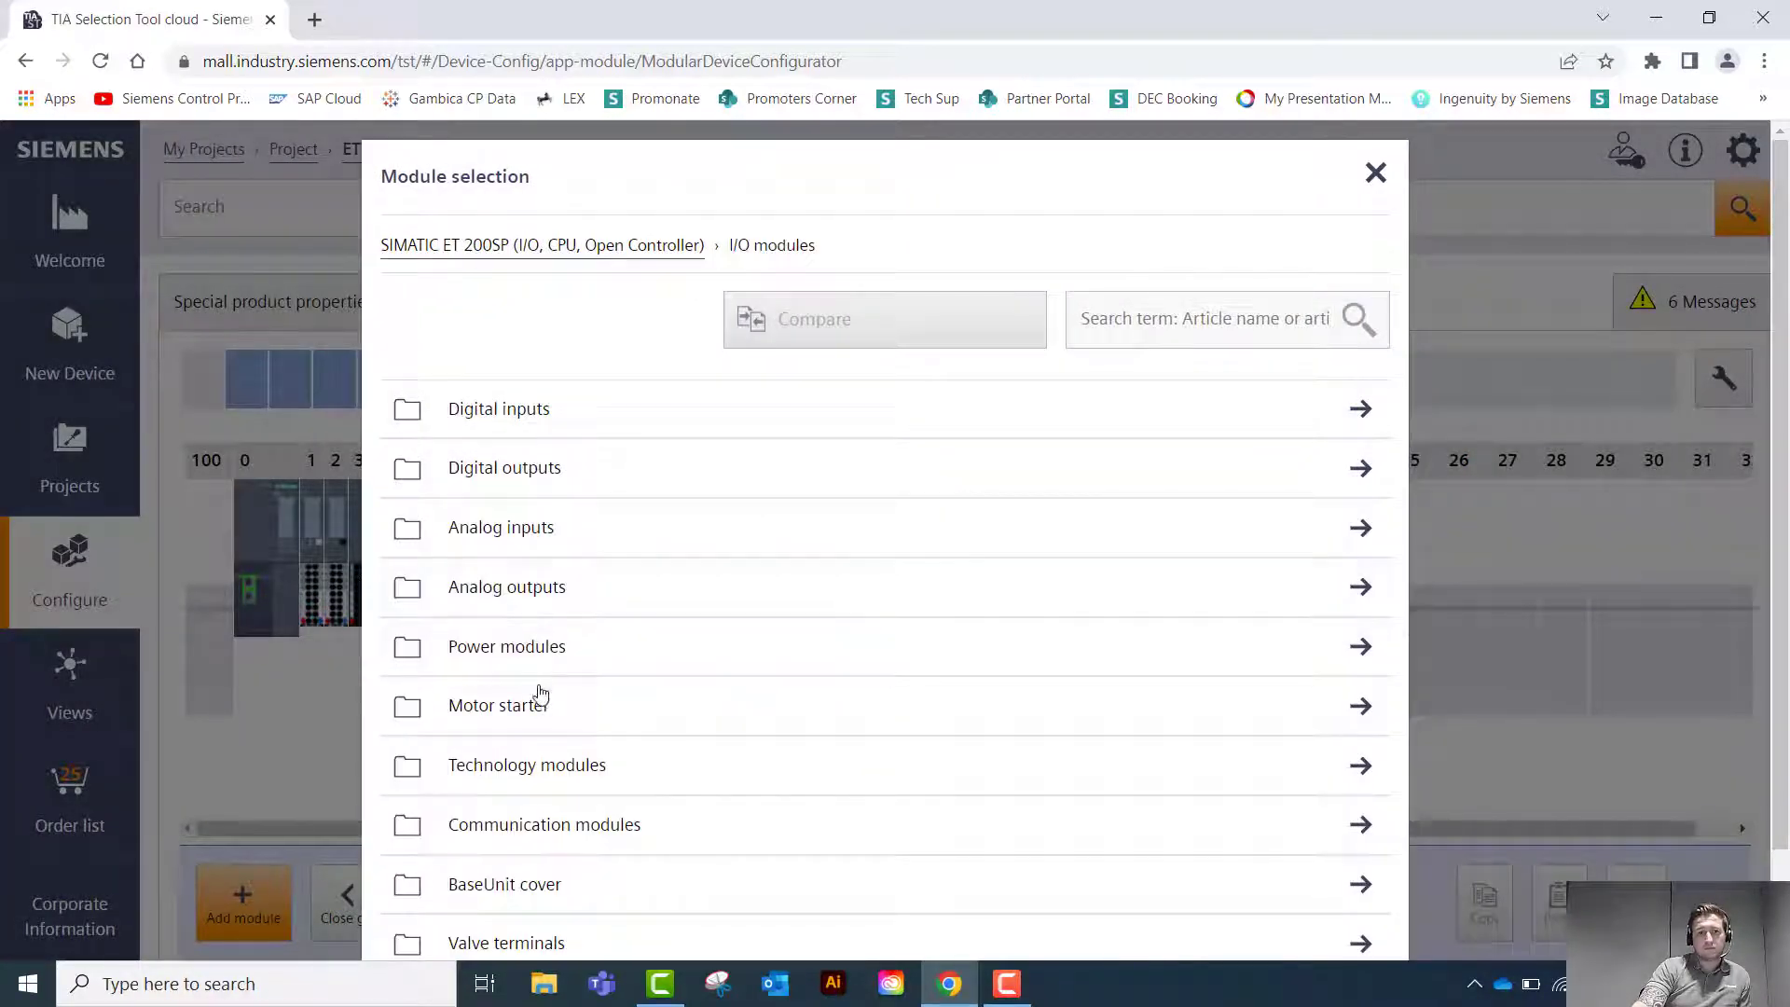
click(537, 701)
click(524, 422)
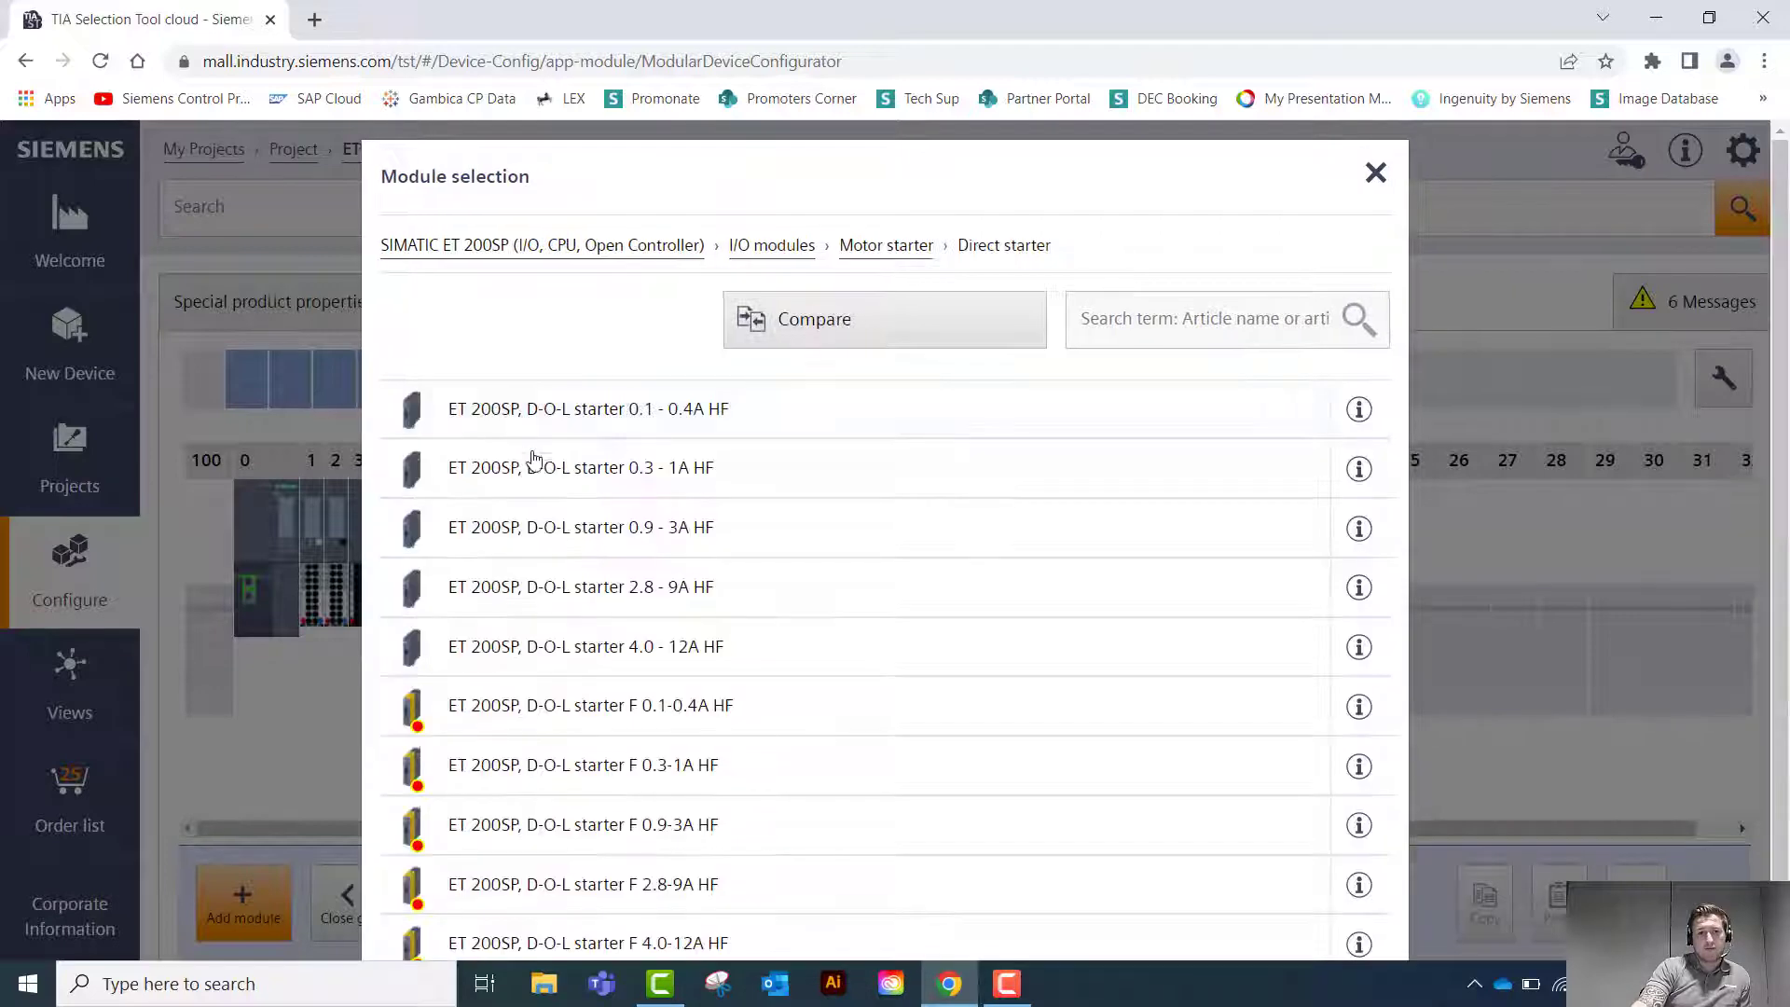
click(604, 651)
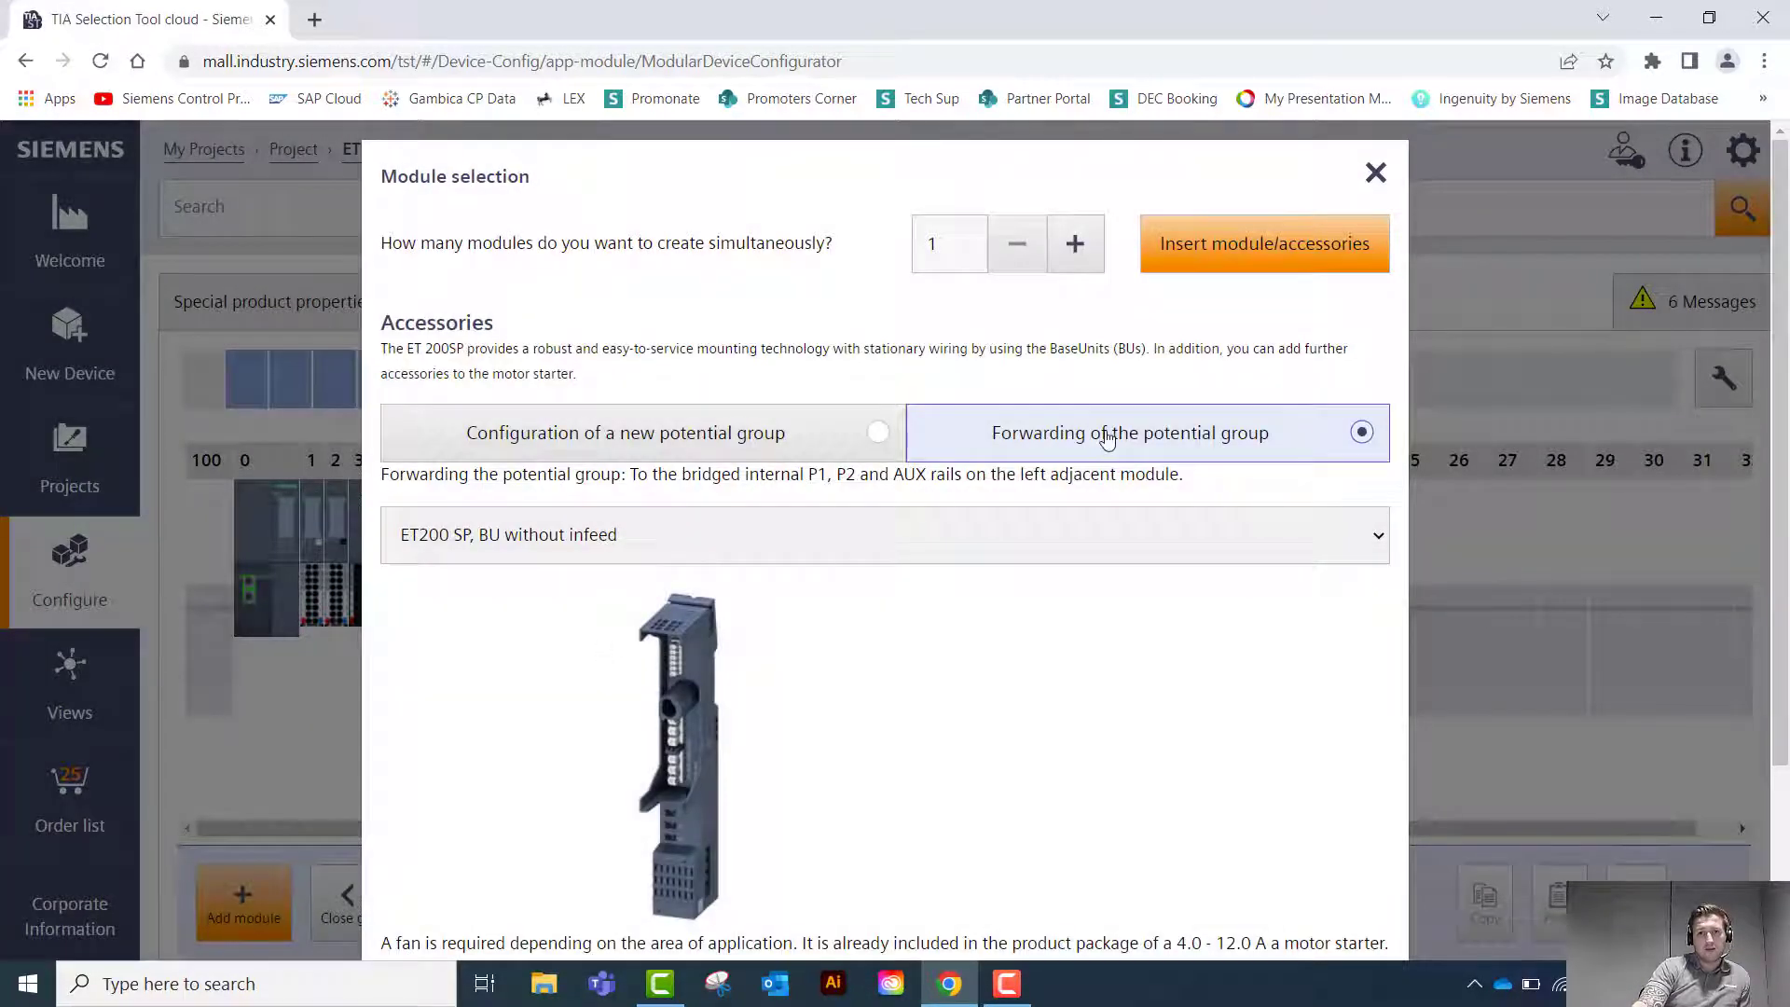
scroll(1119, 462, down, 2)
scroll(1128, 466, up, 3)
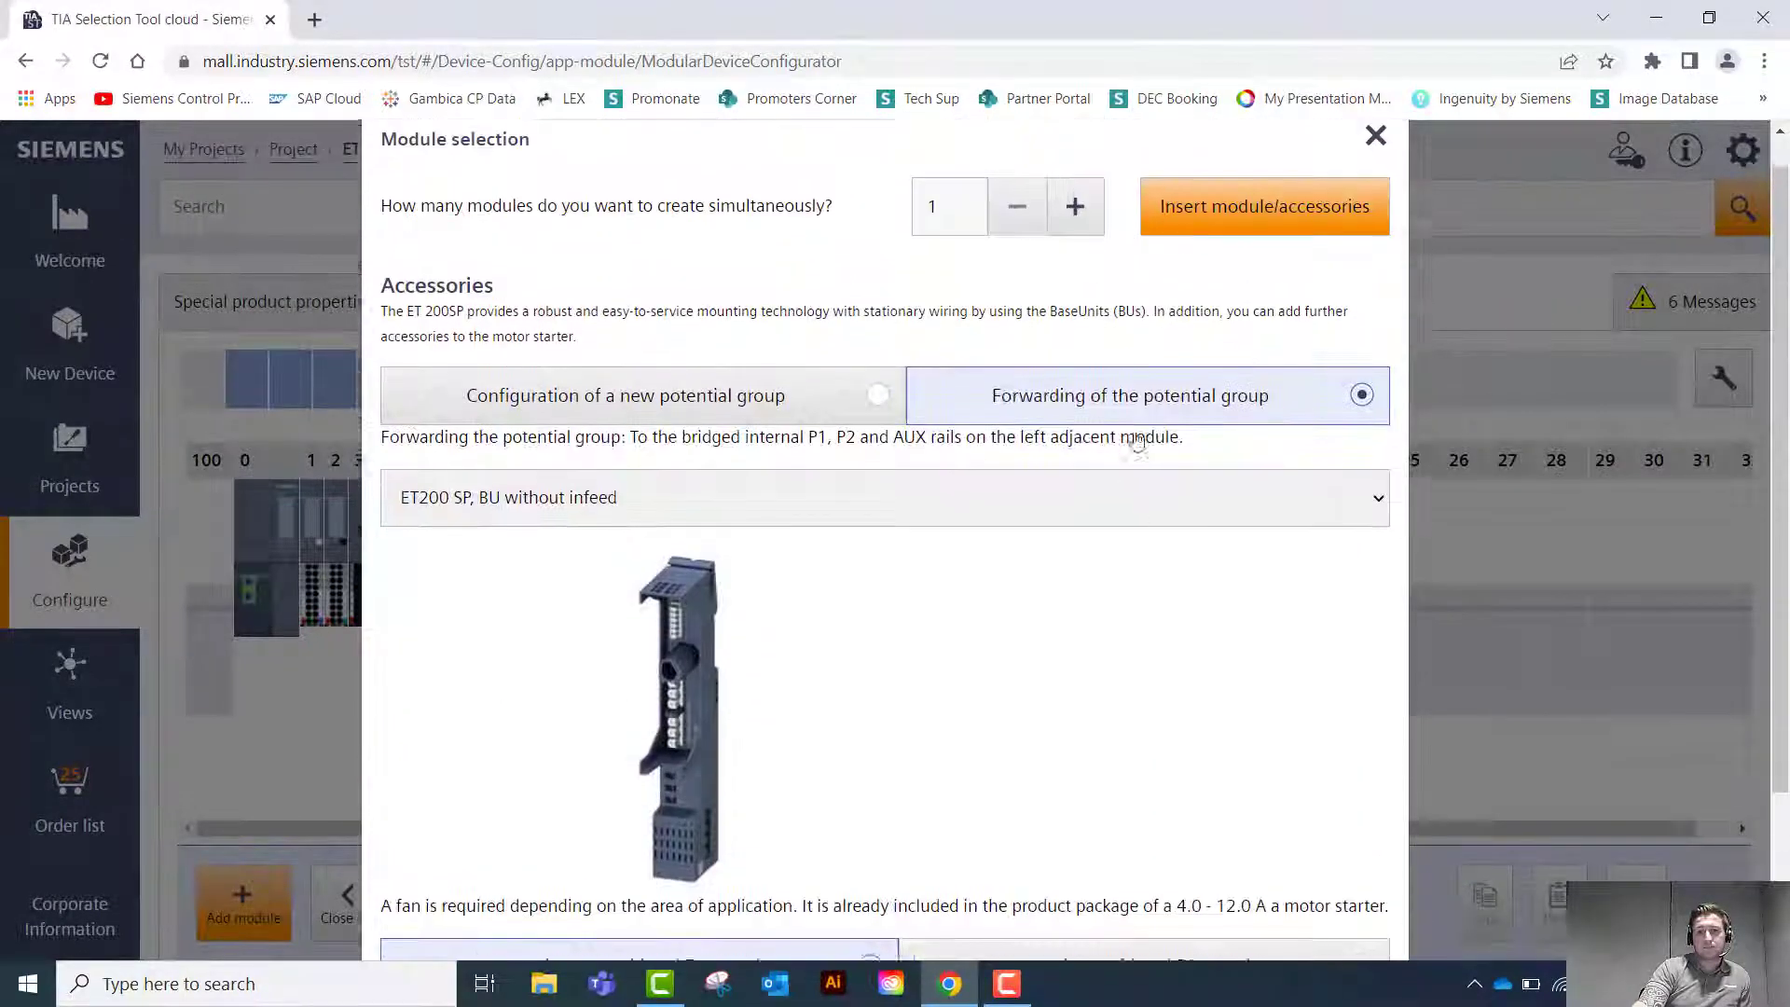
click(1218, 245)
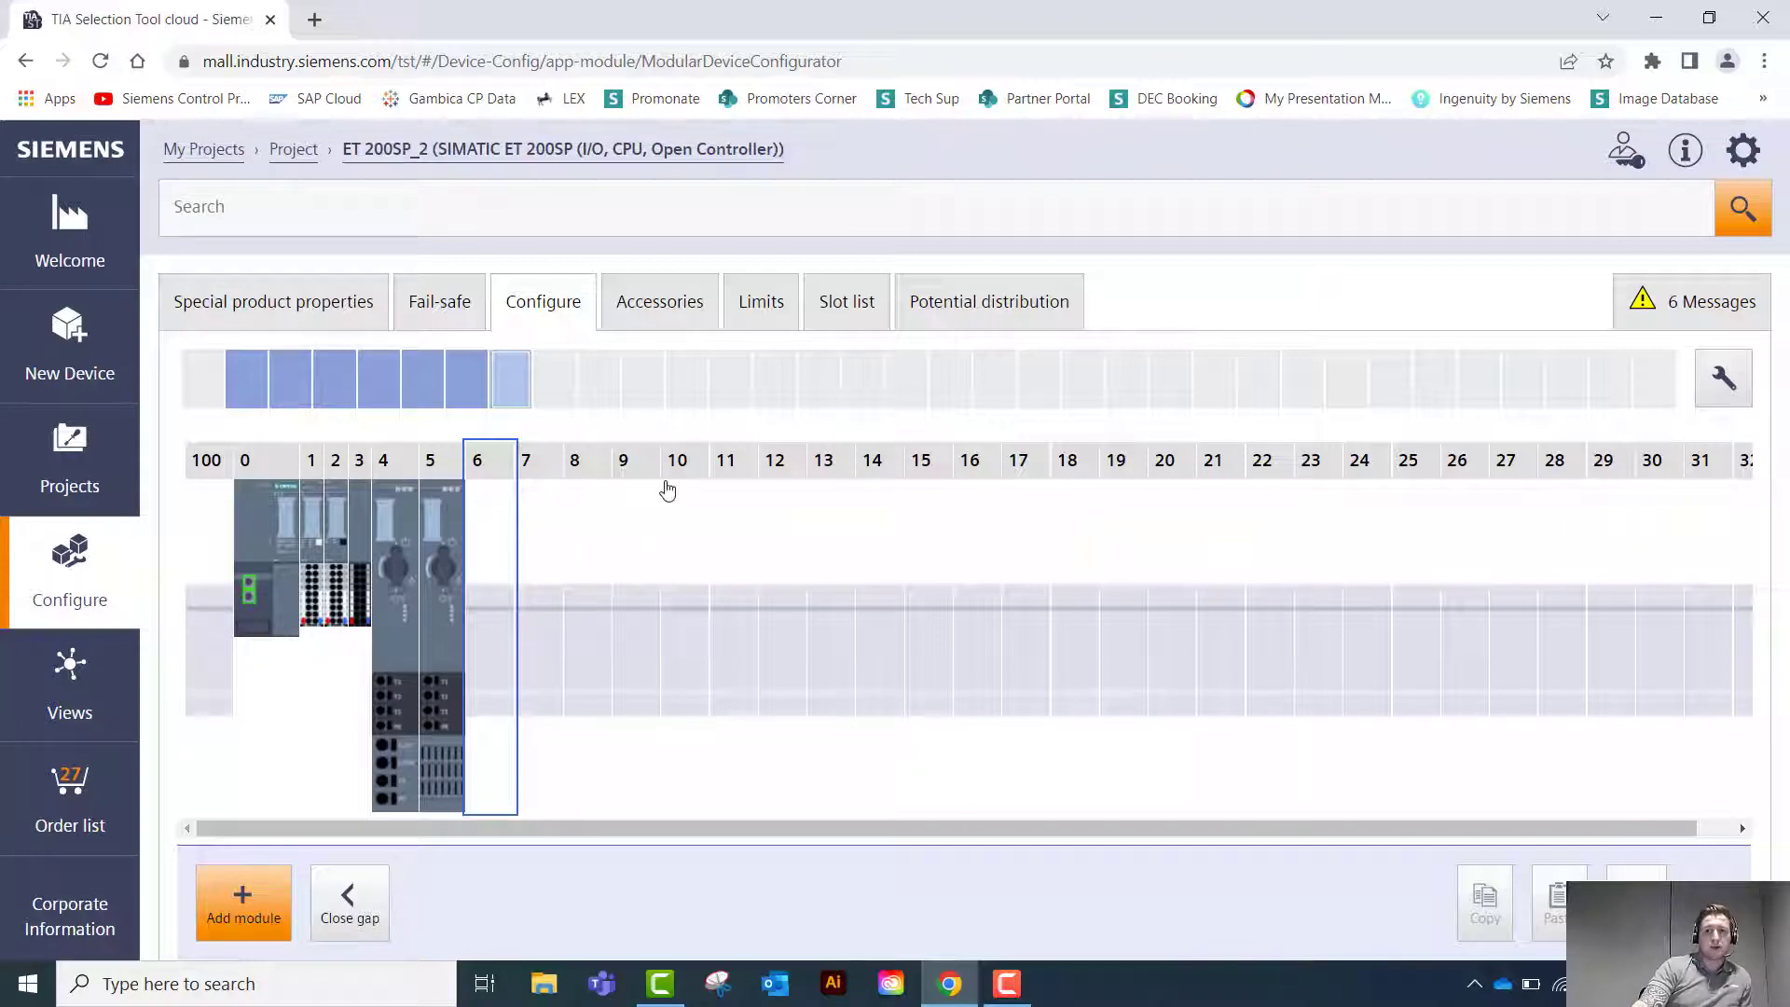
Try adding another D-O-L starter 4.0 - 12A HF in slot 6, forwarding the potential group with the BaseUnit without infeed
click(493, 582)
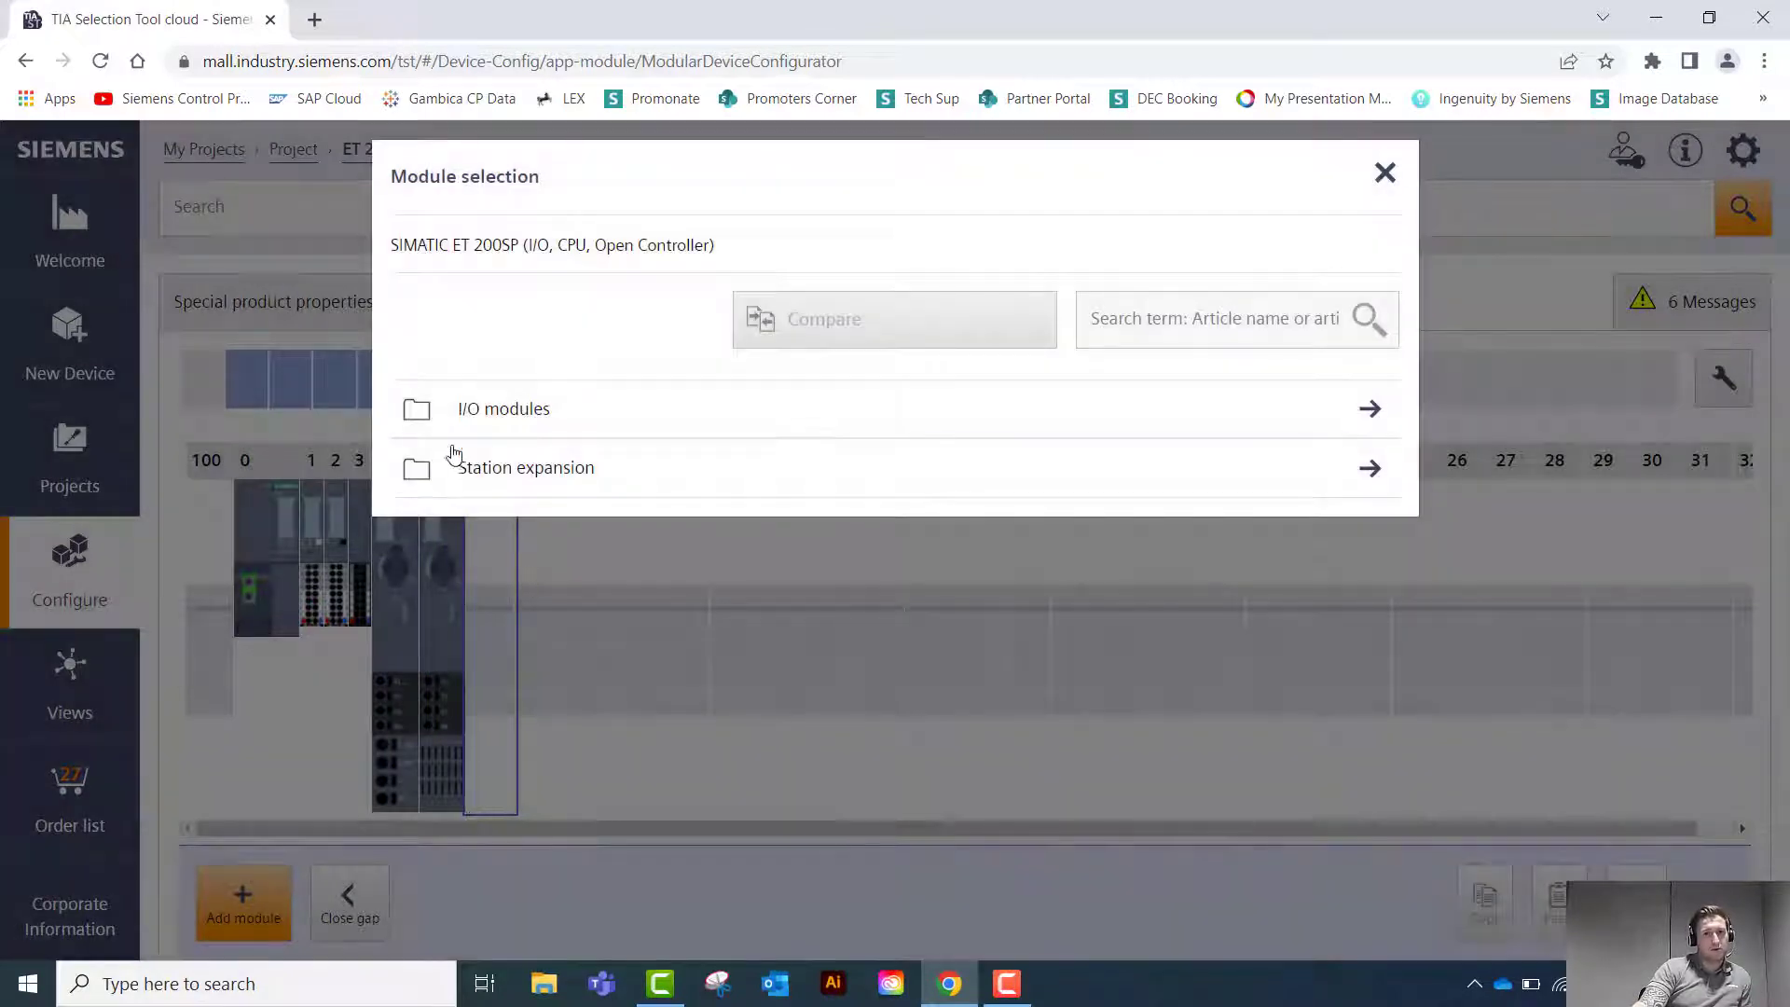
click(480, 411)
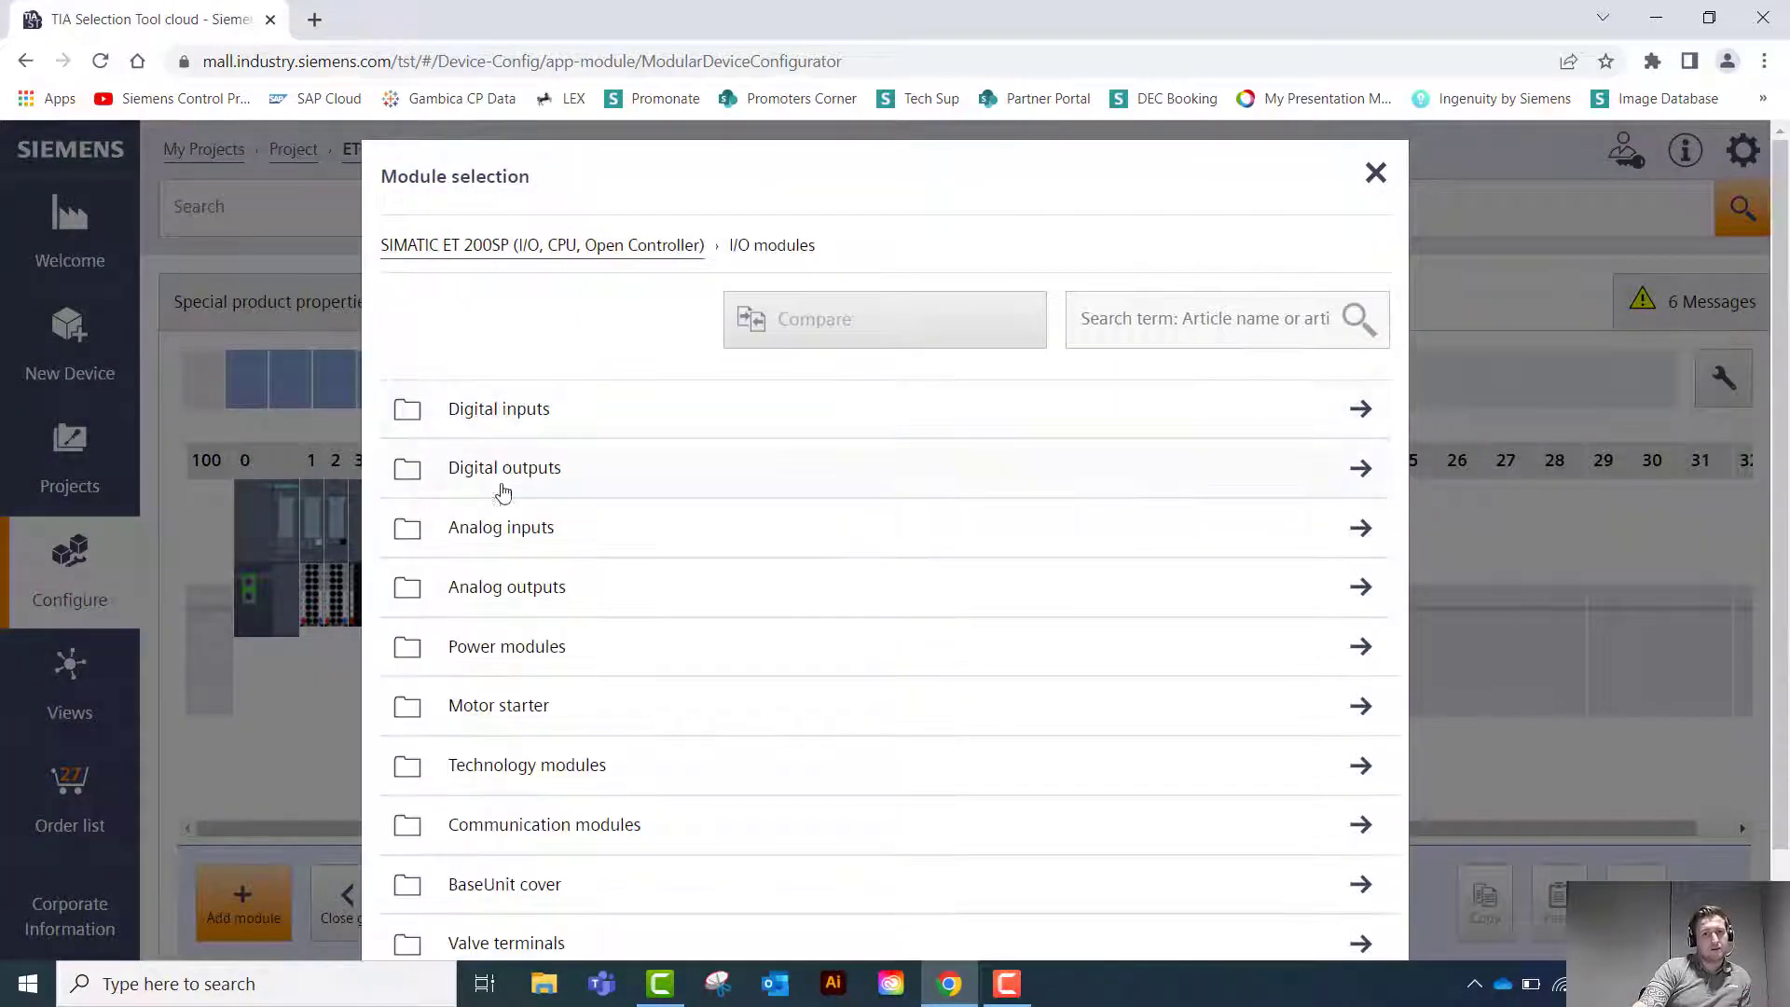
click(524, 707)
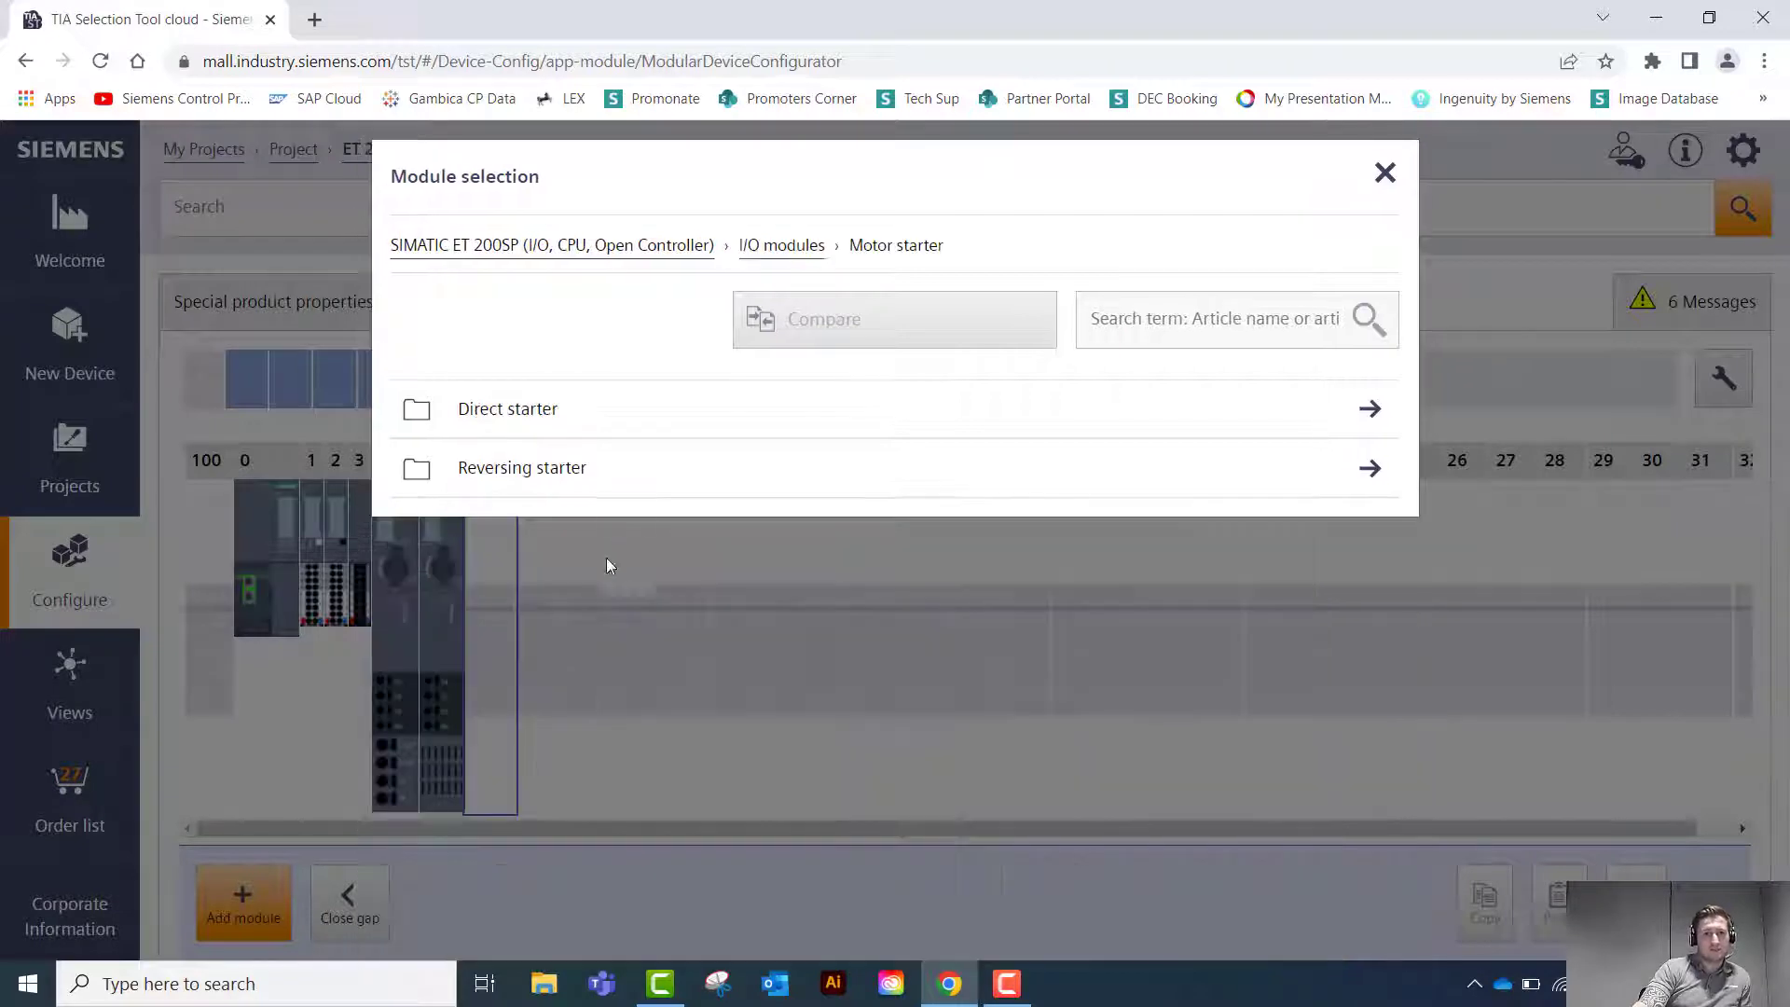
click(539, 425)
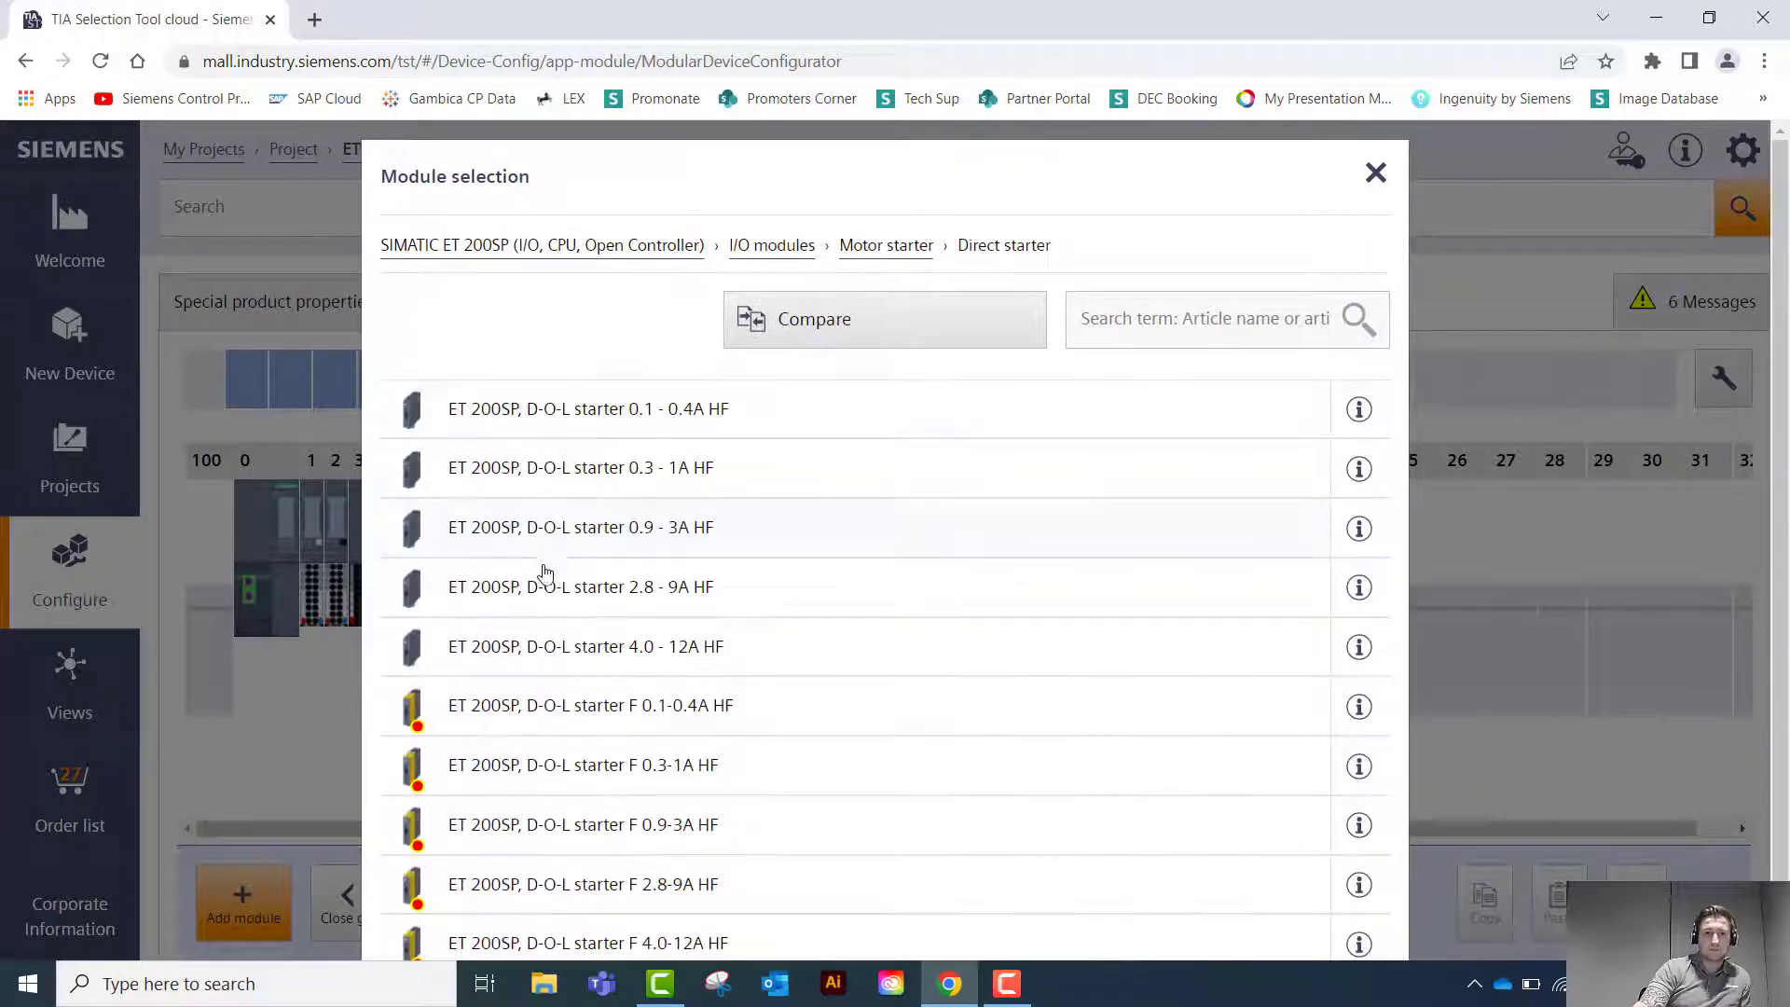
click(623, 663)
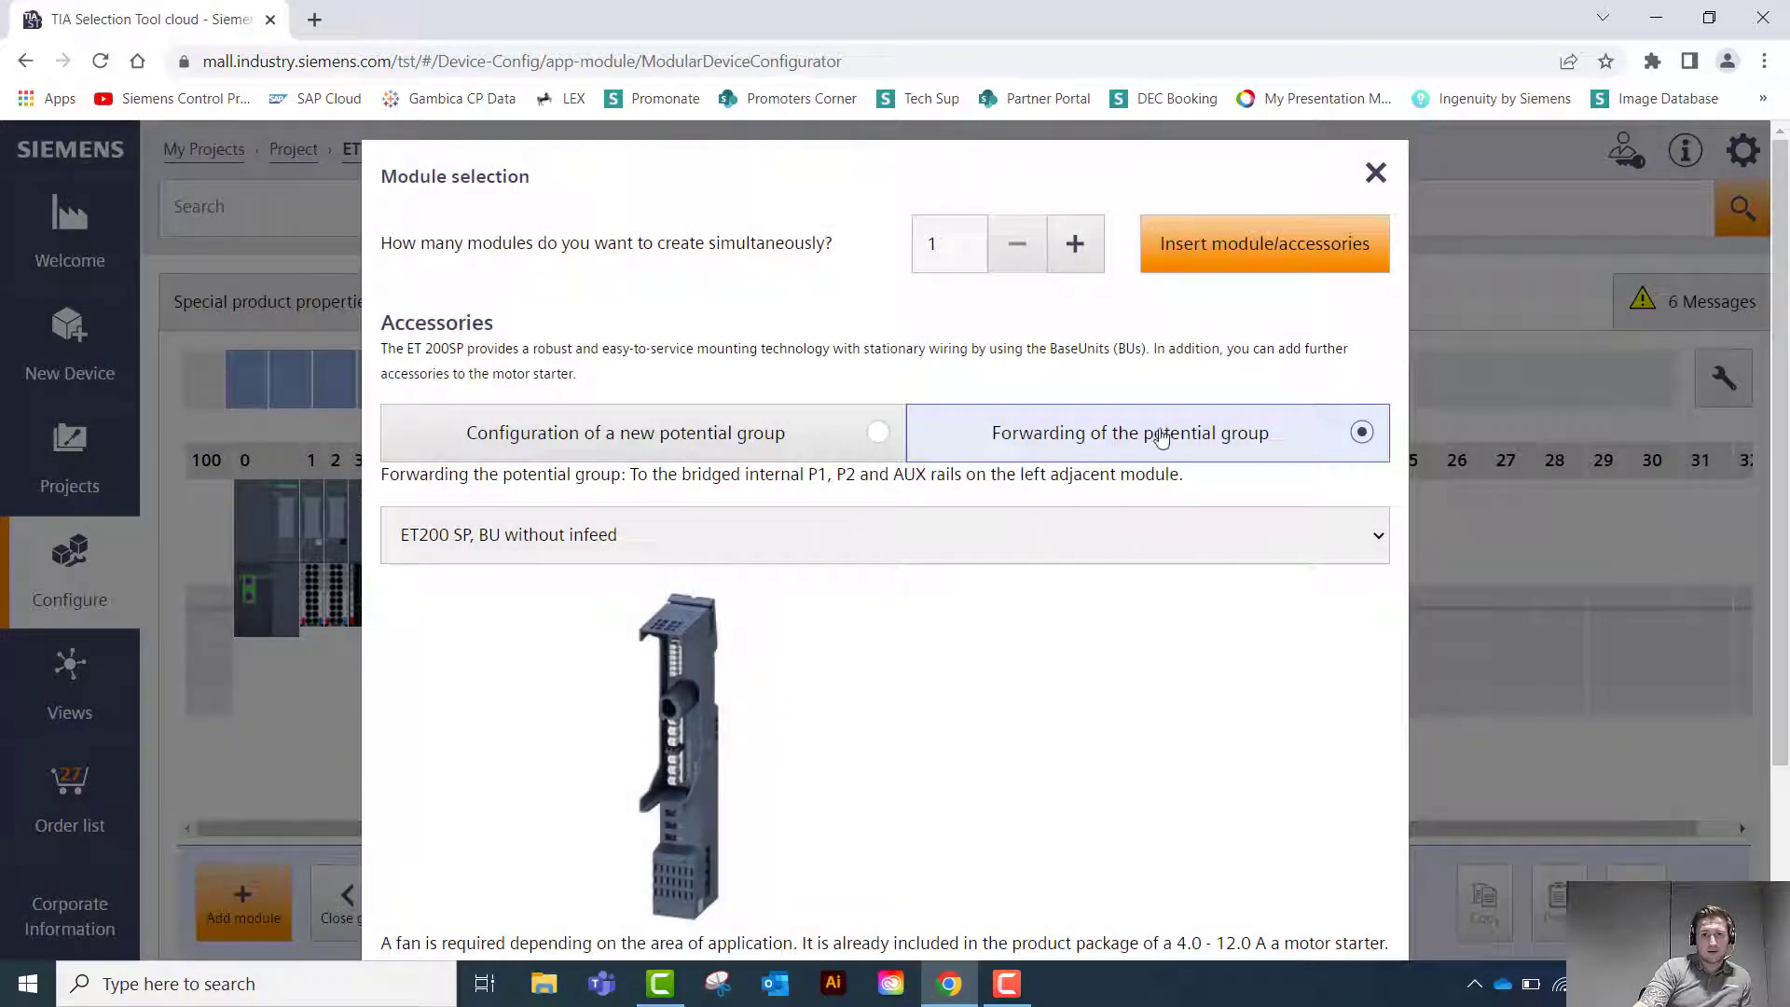
scroll(1128, 499, down, 2)
scroll(1072, 671, up, 2)
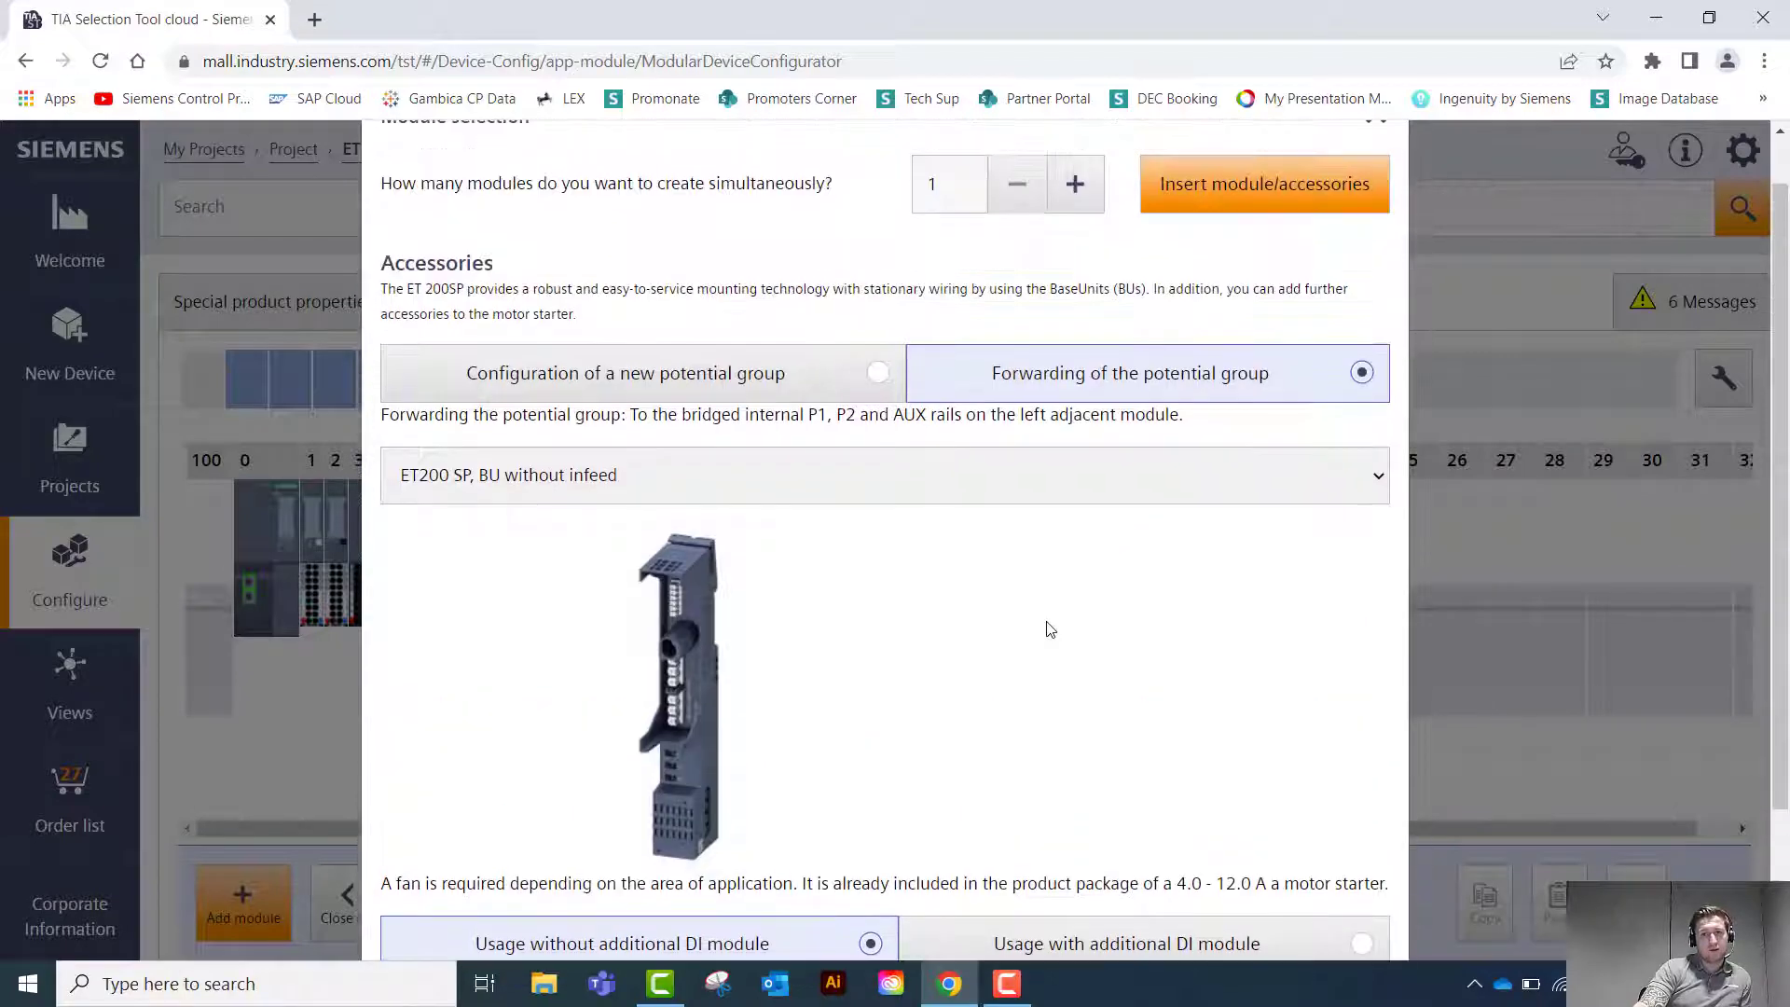
click(1209, 259)
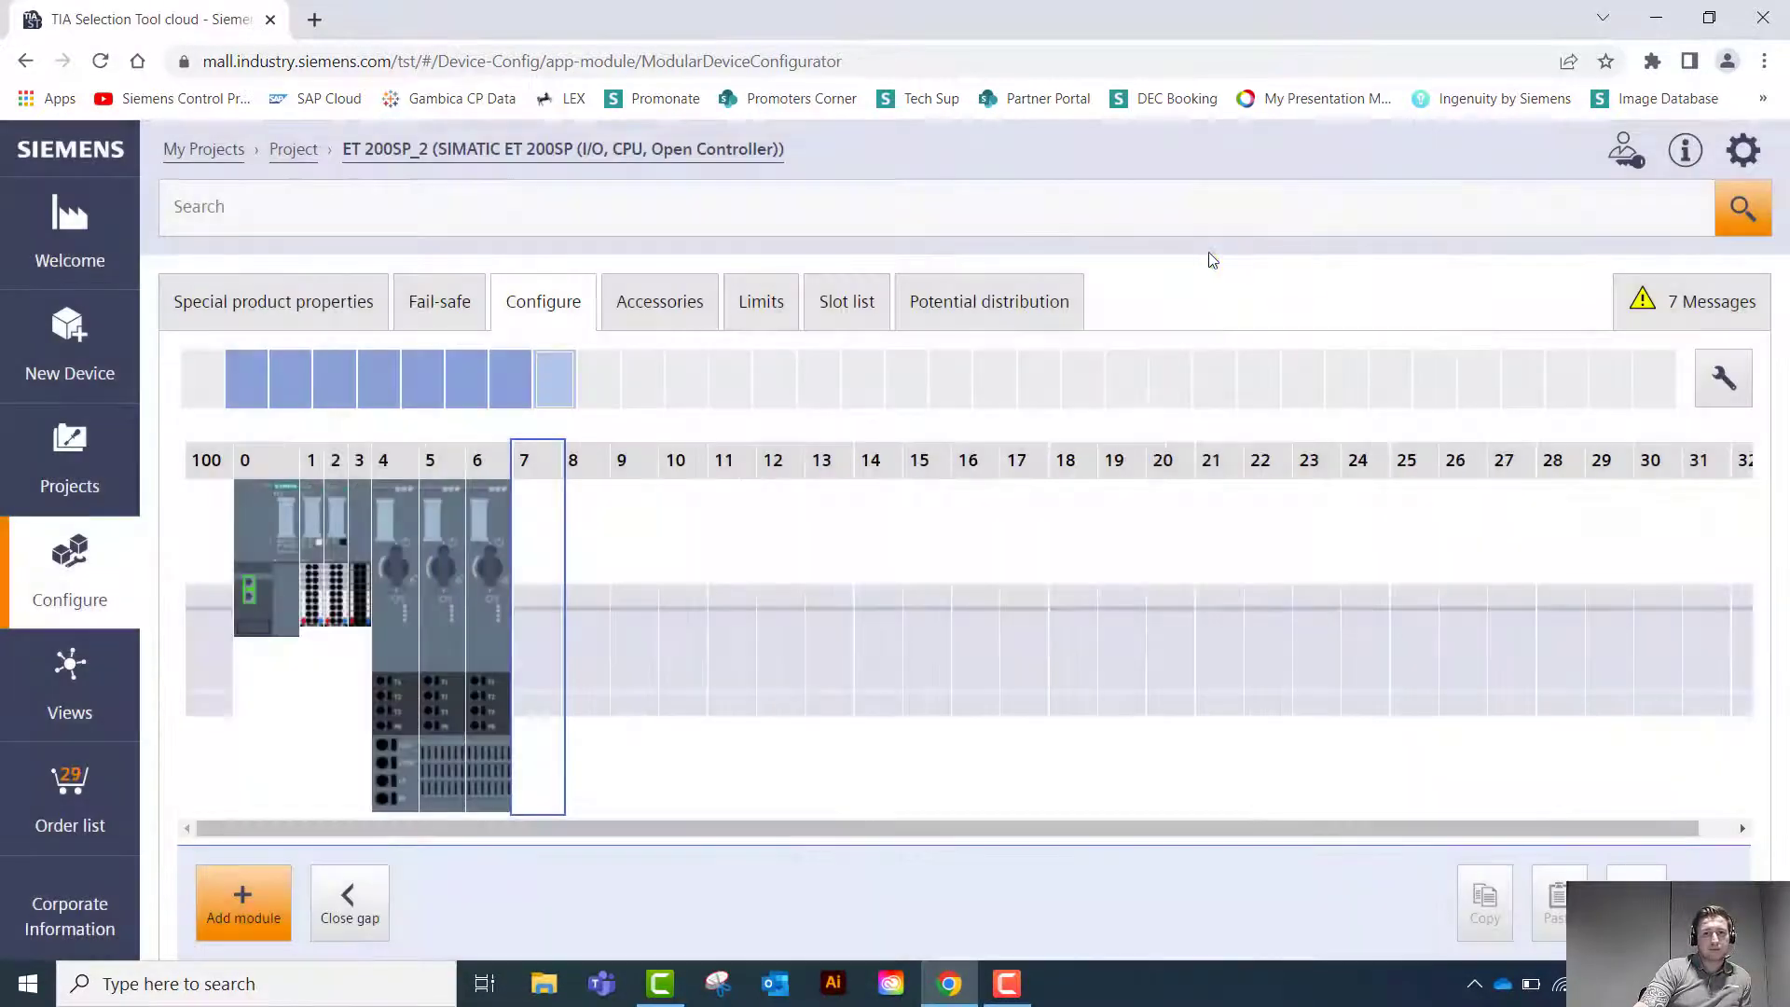
Review the warning about the motor starter group's power consumption and delete the starter in slot 6
click(1675, 315)
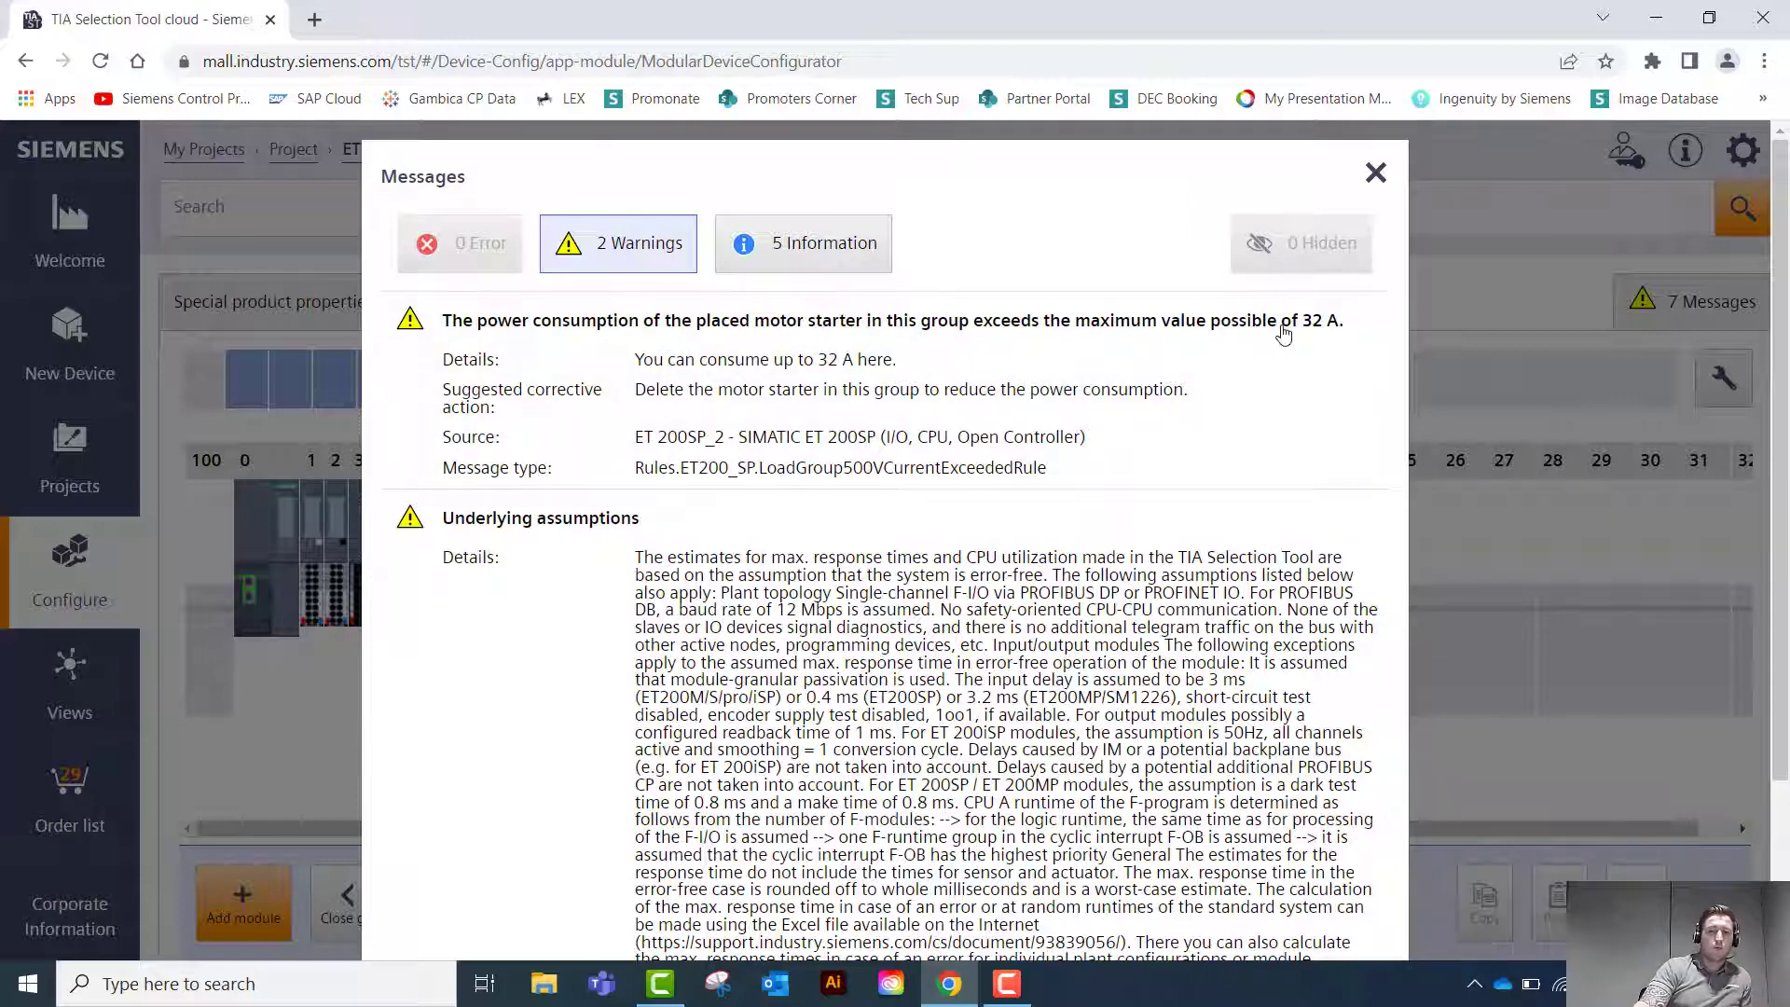
click(1371, 174)
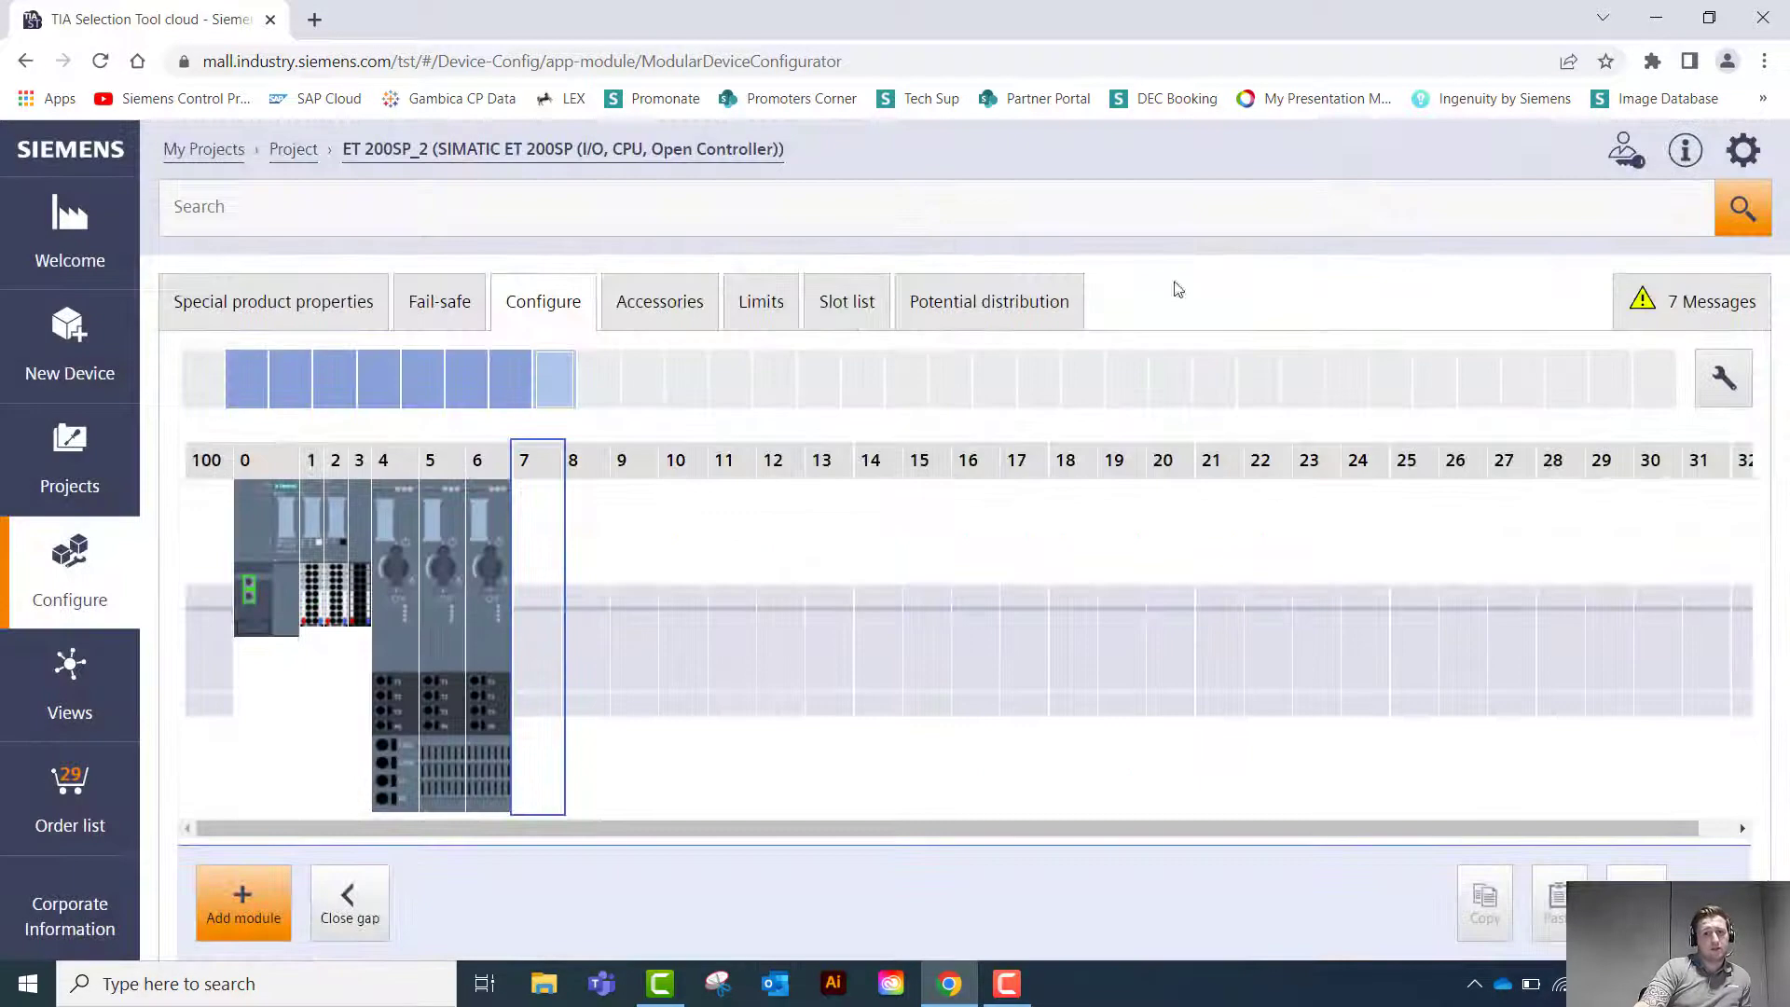
click(494, 589)
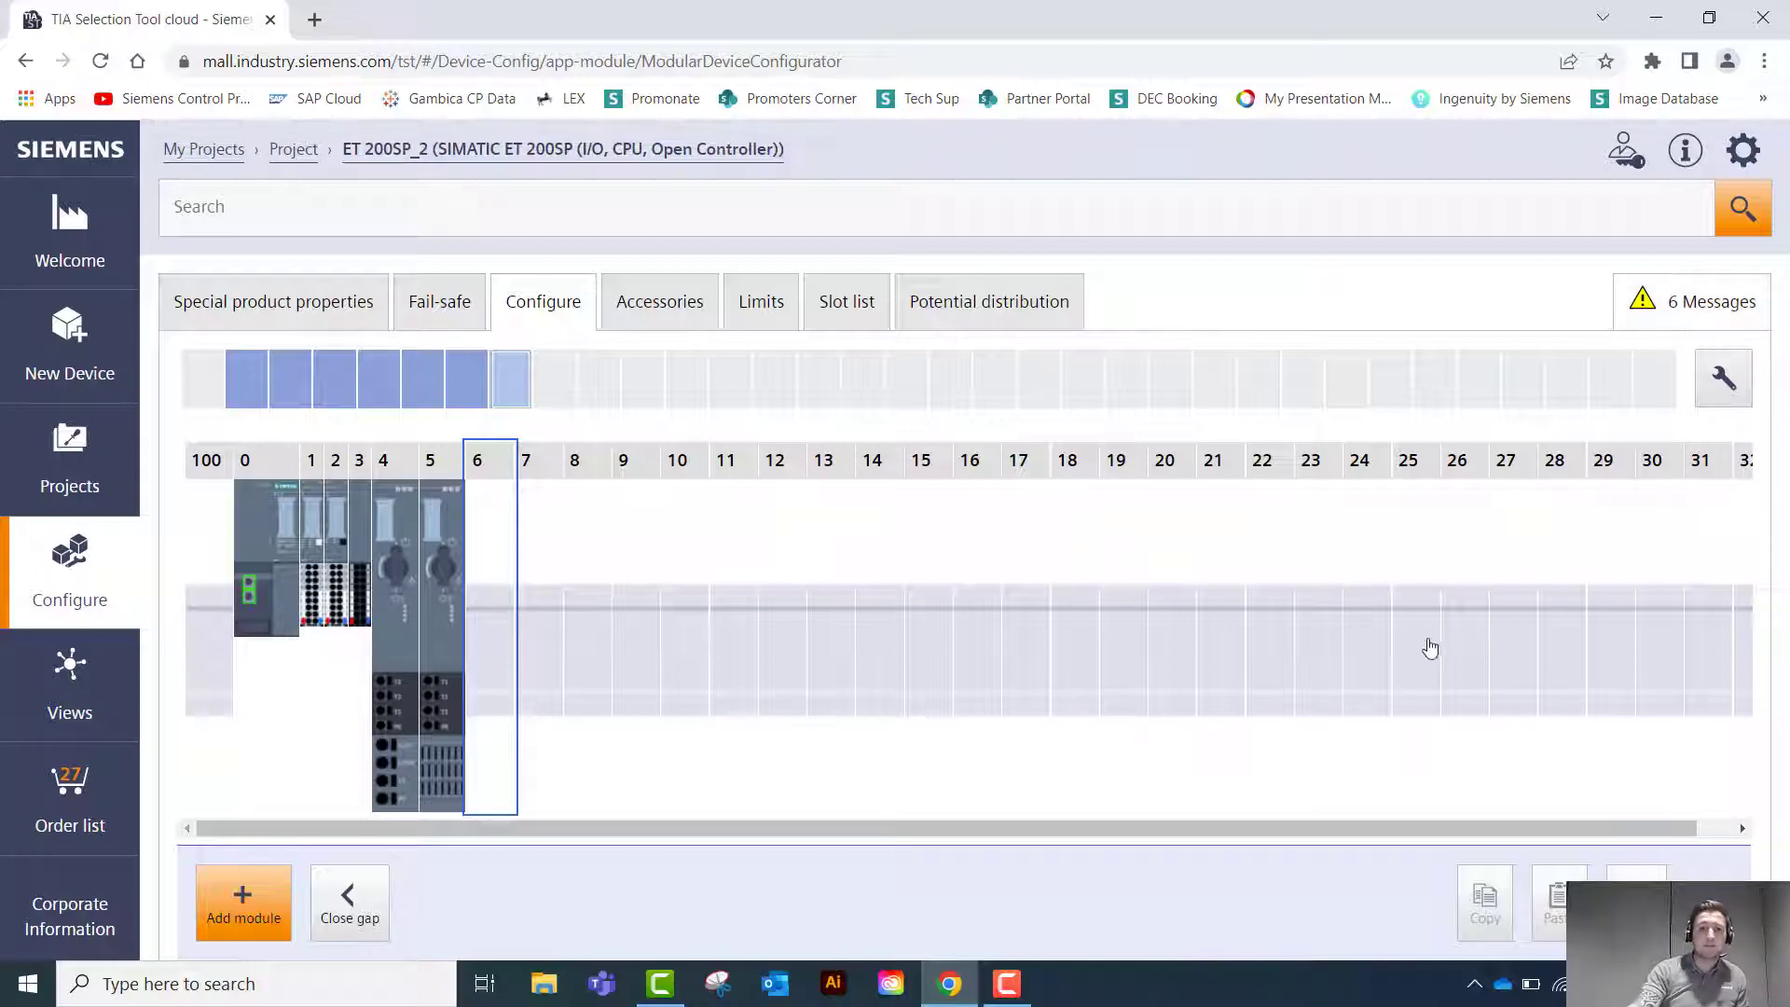
Insert a D-O-L starter 2.8 - 9A HF into slot 6 as a new potential group, with the 24V and 500V infeed BaseUnit
double_click(491, 588)
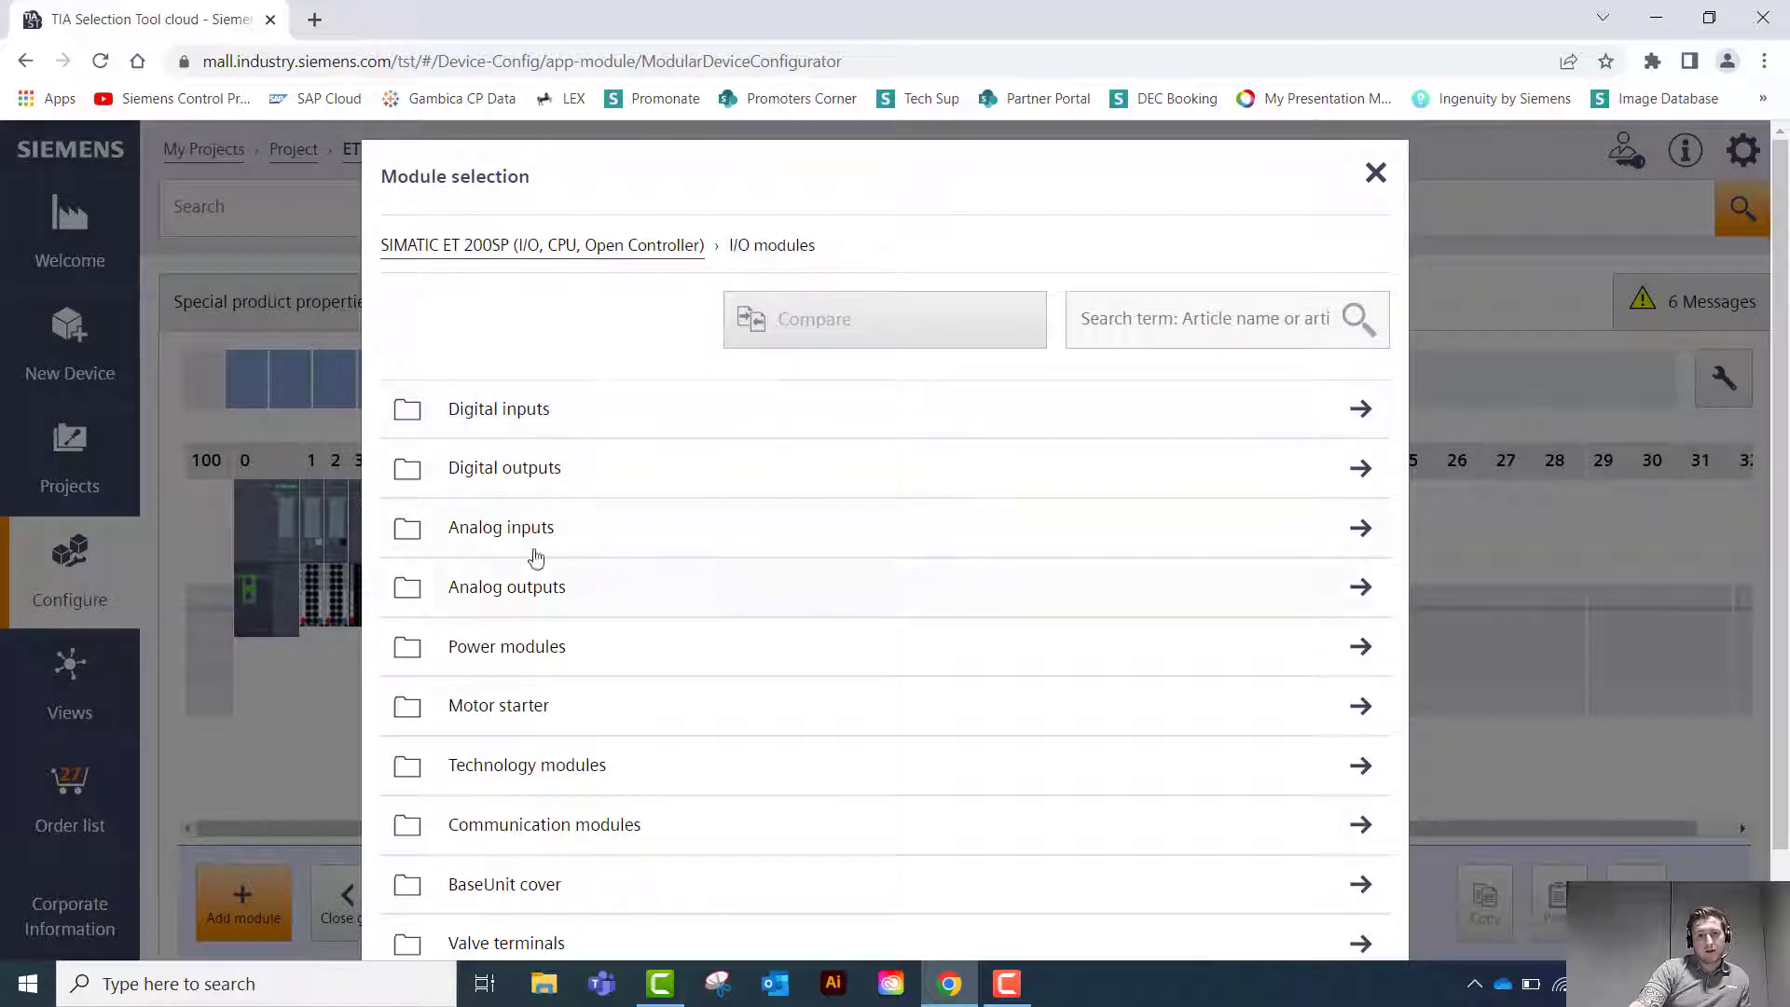
click(515, 706)
click(531, 421)
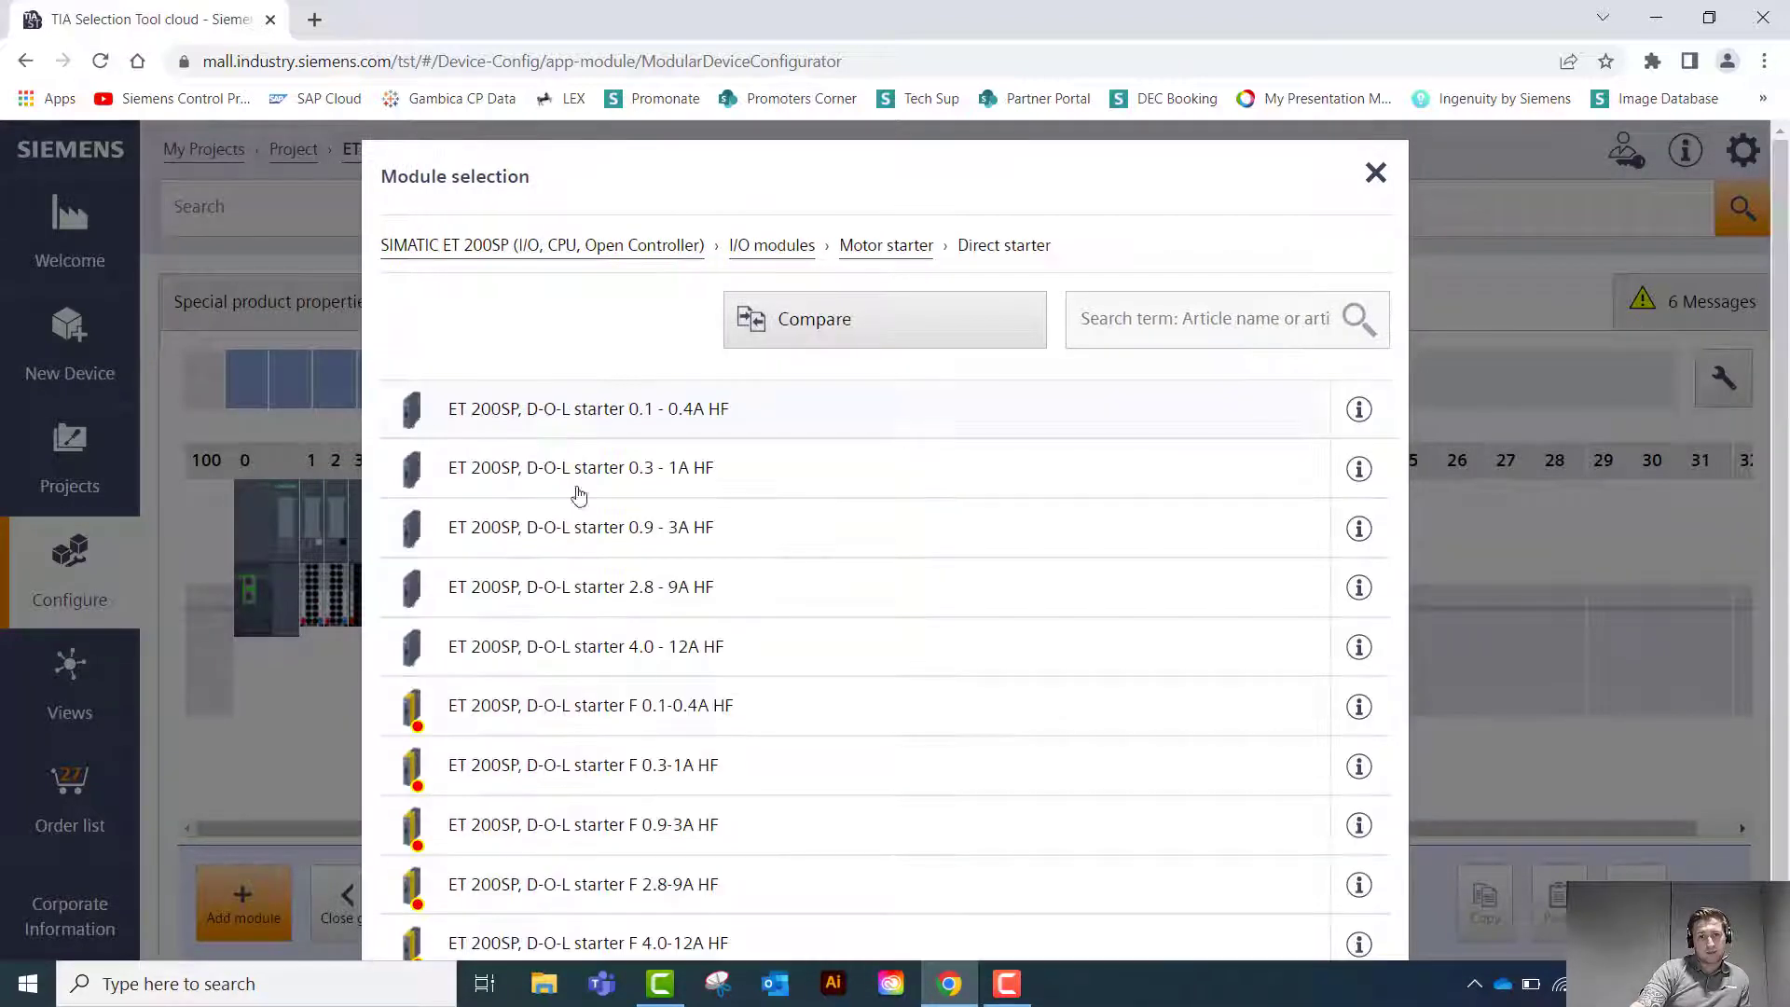
click(655, 588)
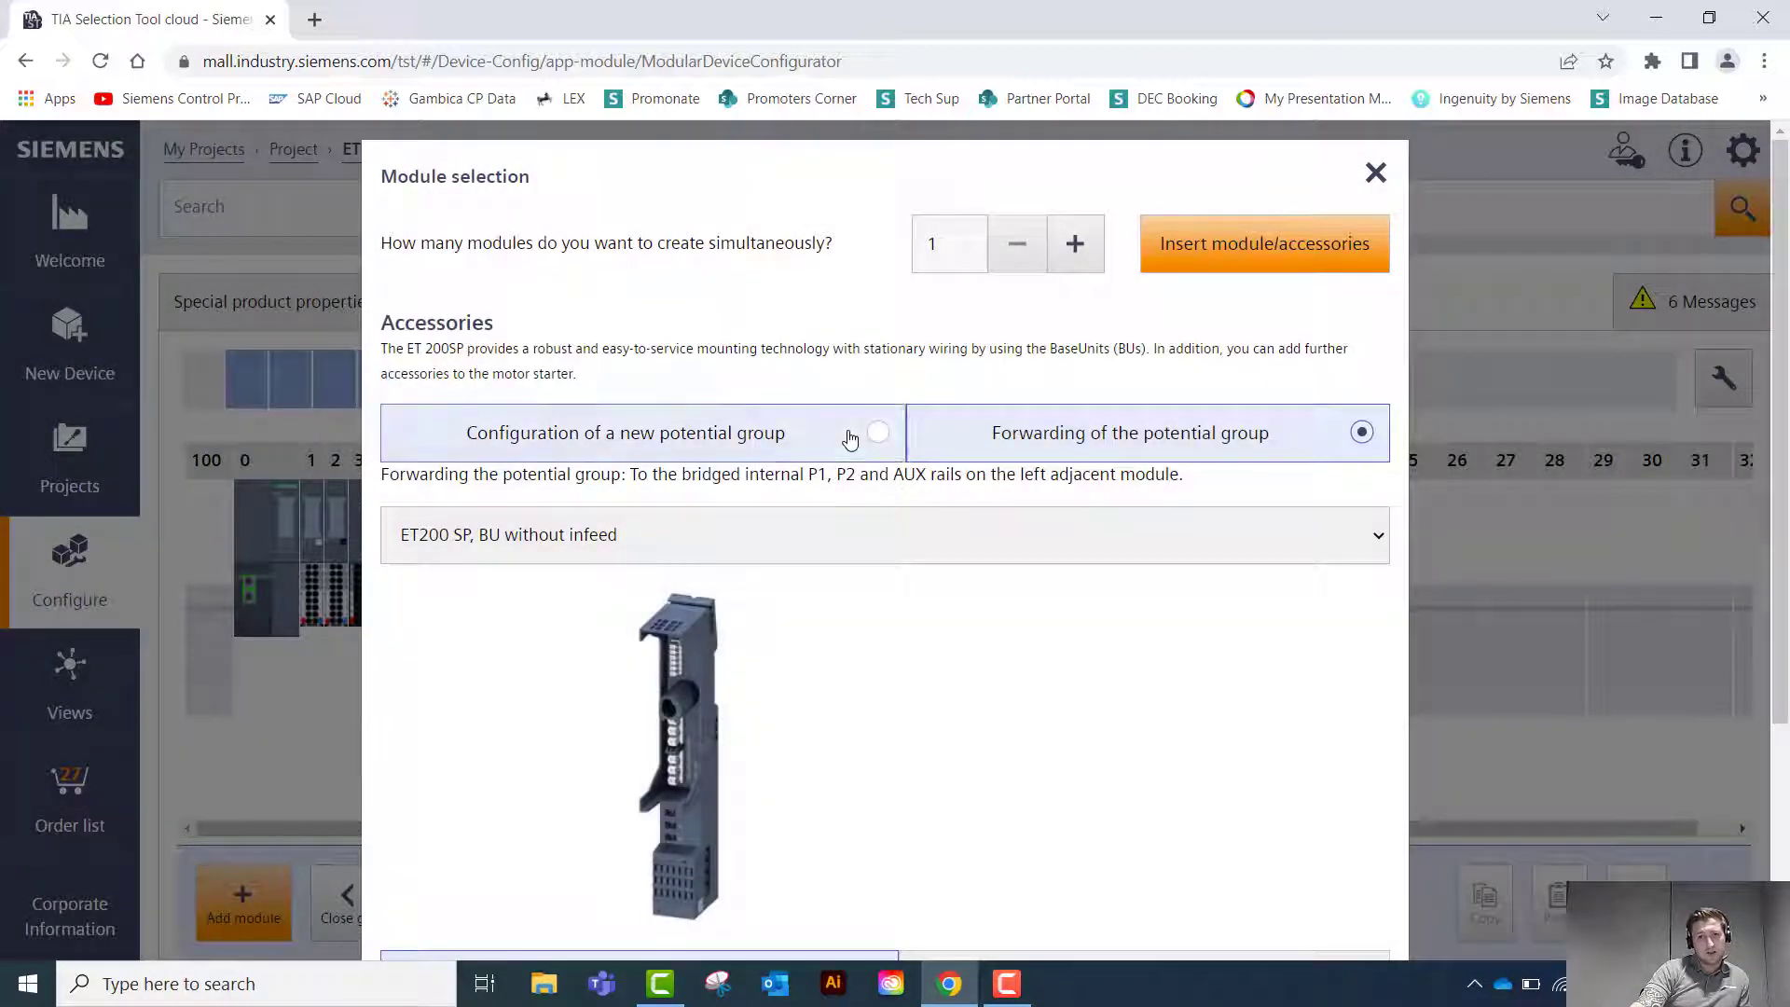
click(844, 434)
scroll(848, 472, down, 3)
scroll(848, 473, down, 1)
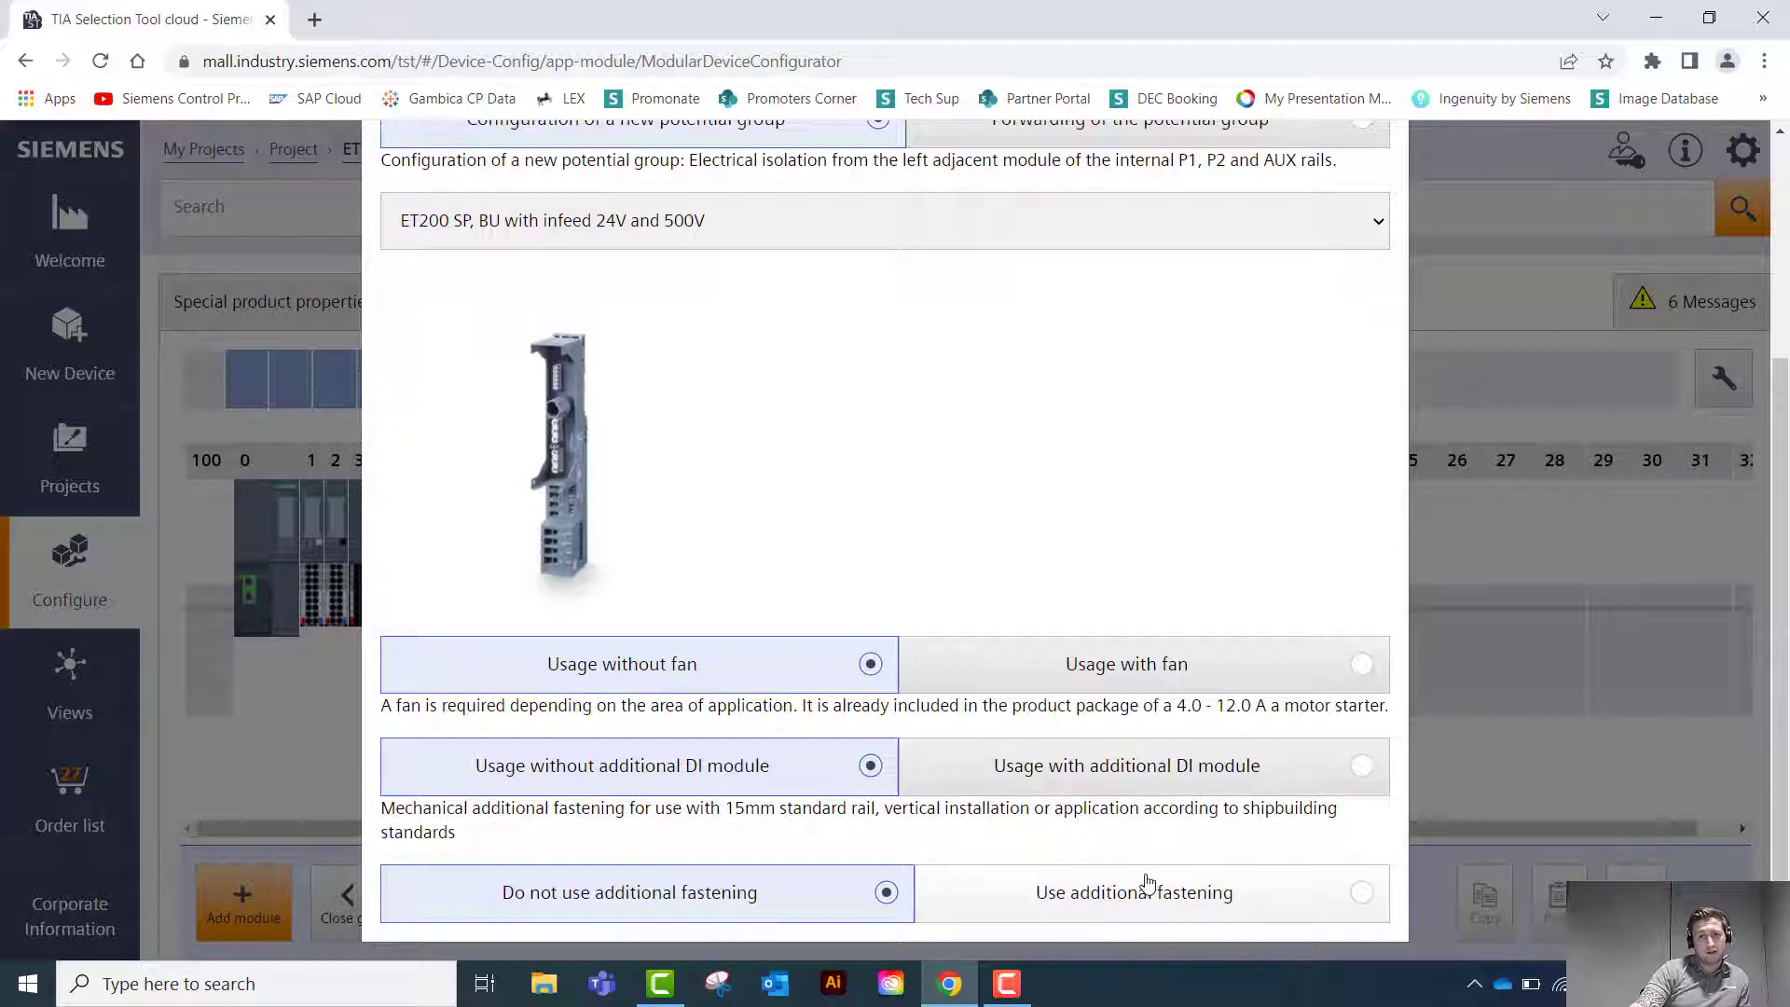
scroll(1146, 895, up, 4)
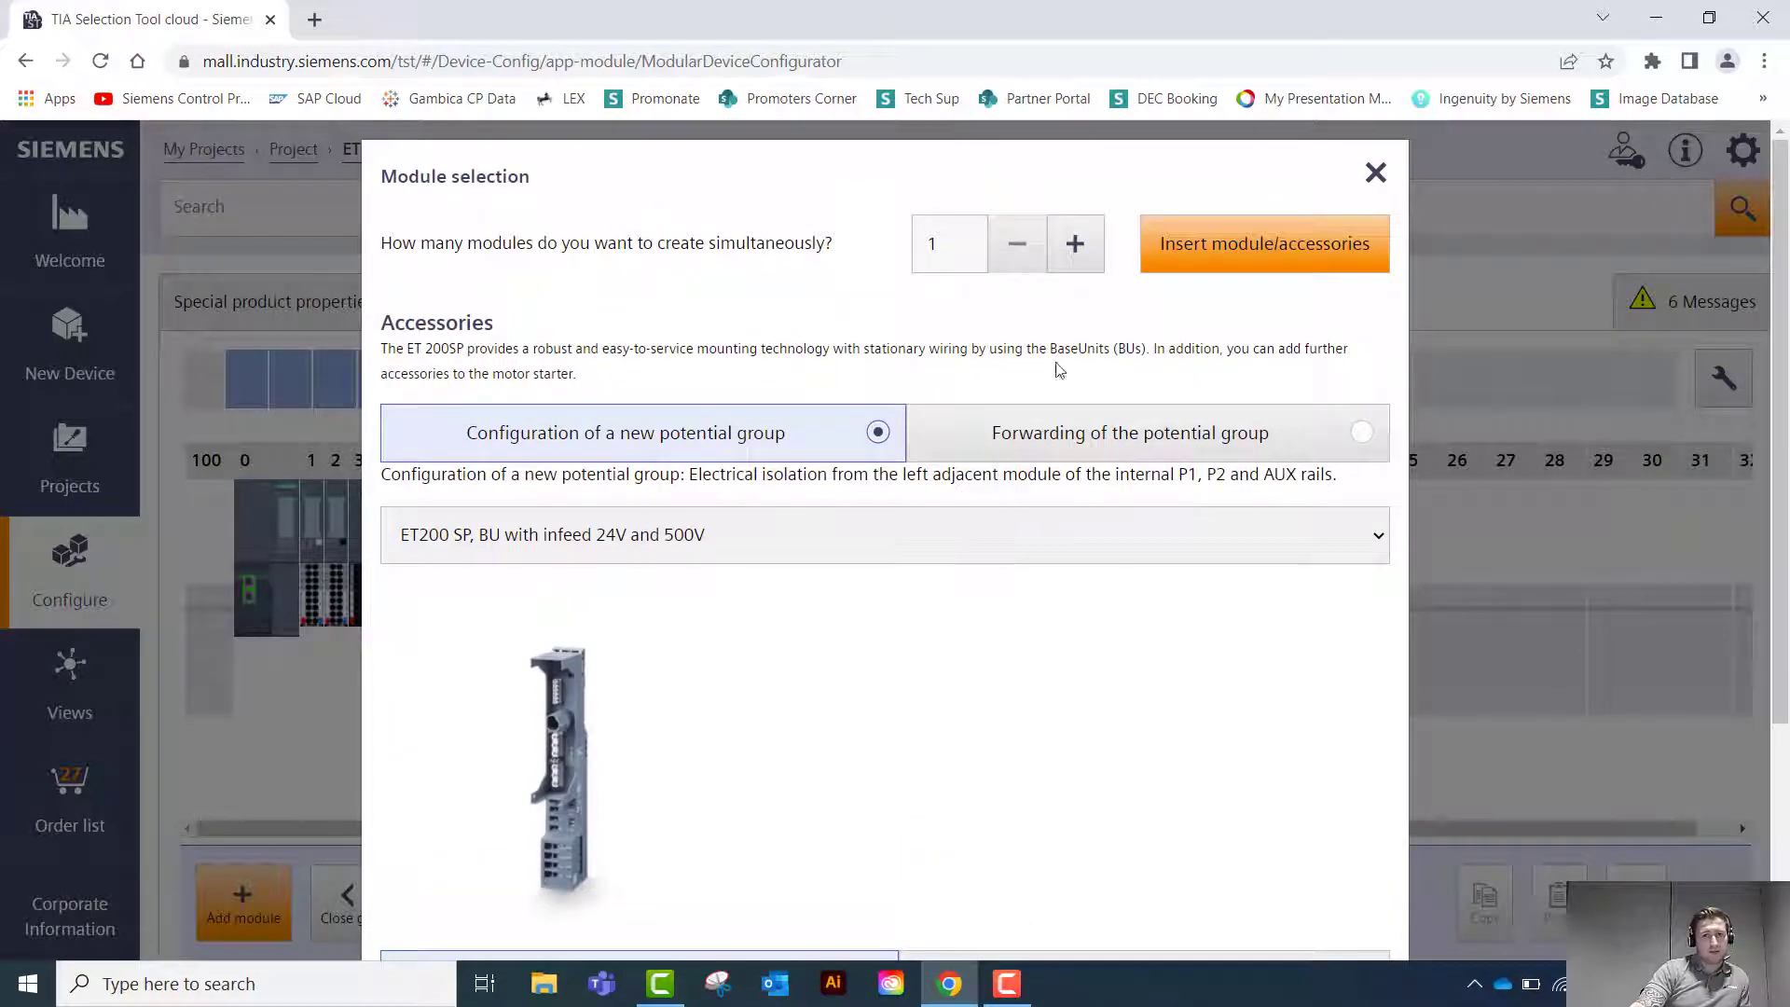
click(1229, 247)
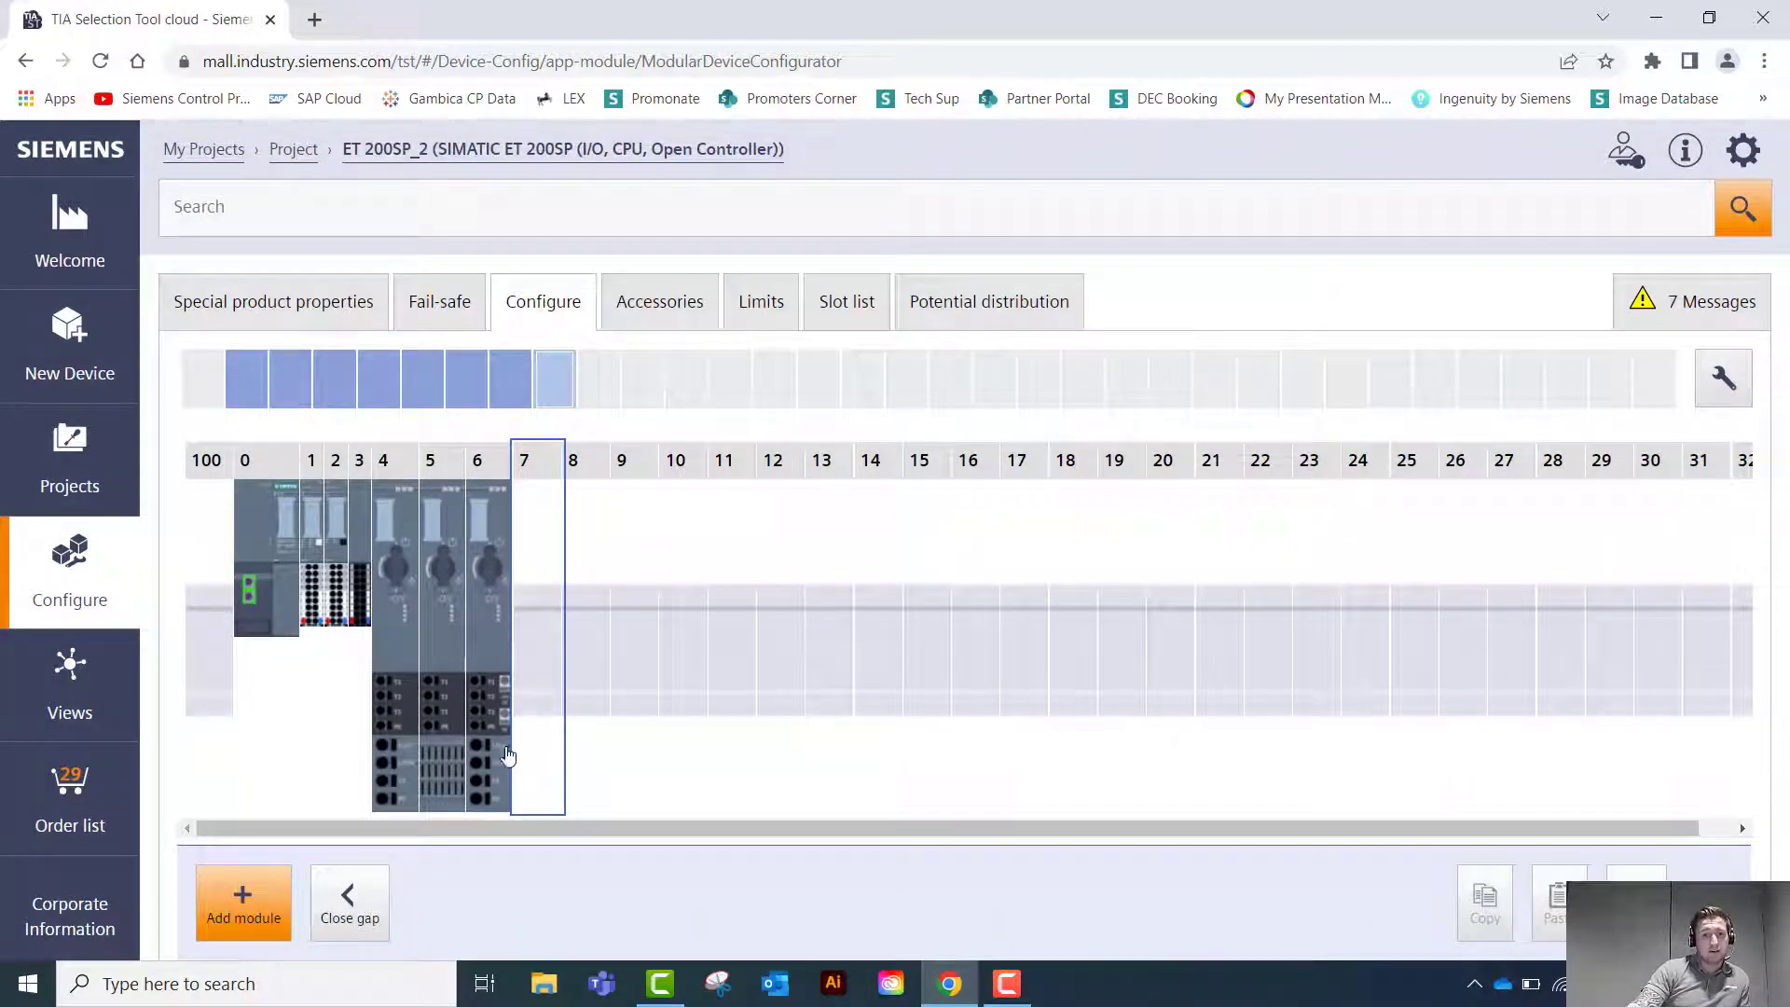
Apply the automatic correction to the missing-fan warning for the D-O-L starter 2.8 - 9A HF and recheck the station's messages
click(1678, 319)
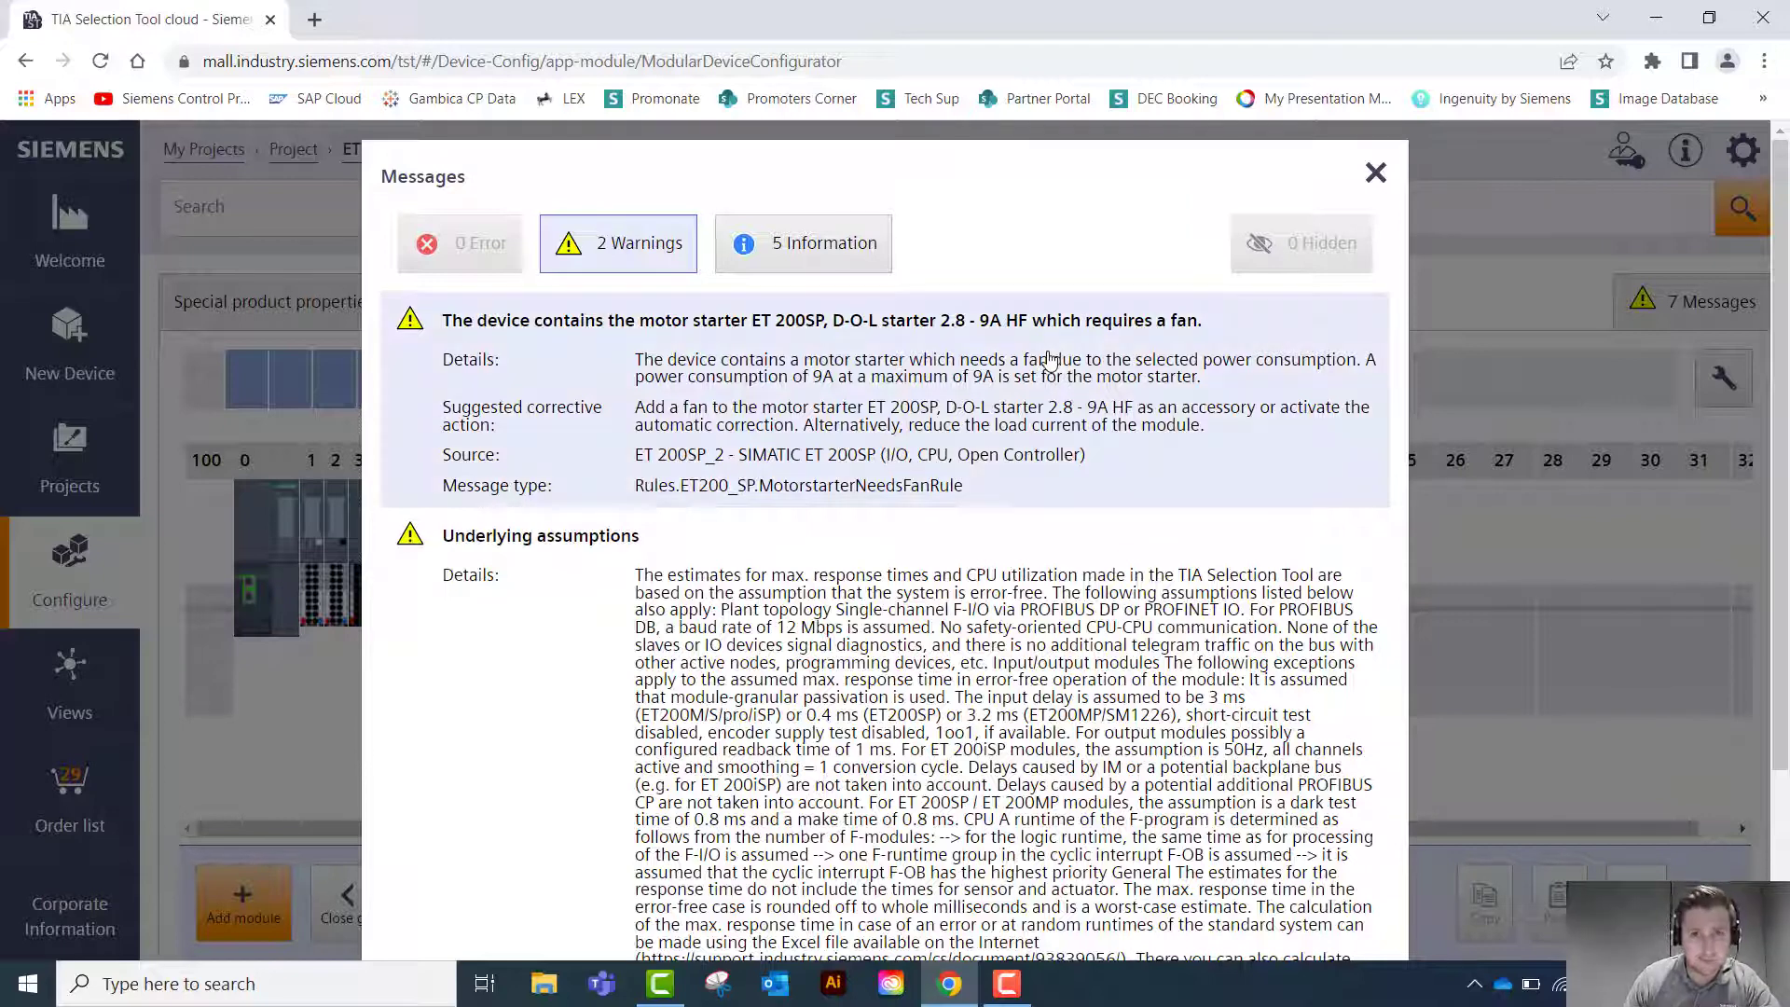
scroll(1043, 352, down, 1)
scroll(1042, 352, down, 2)
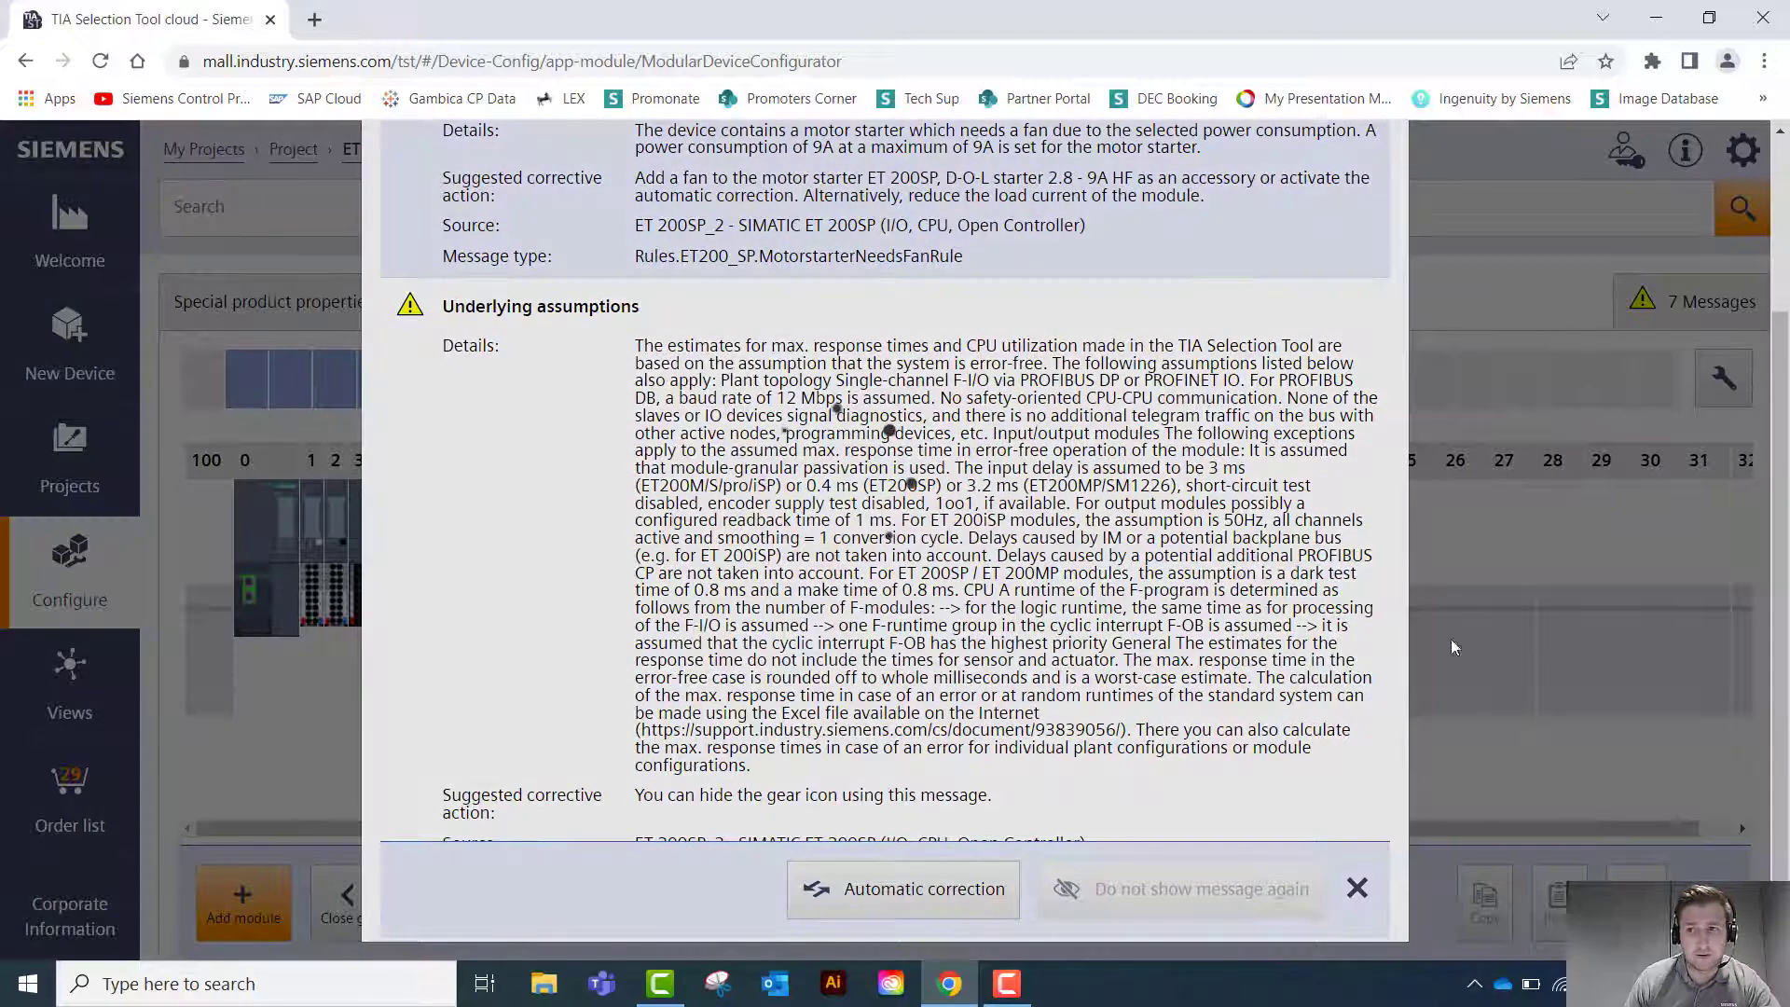
click(1657, 308)
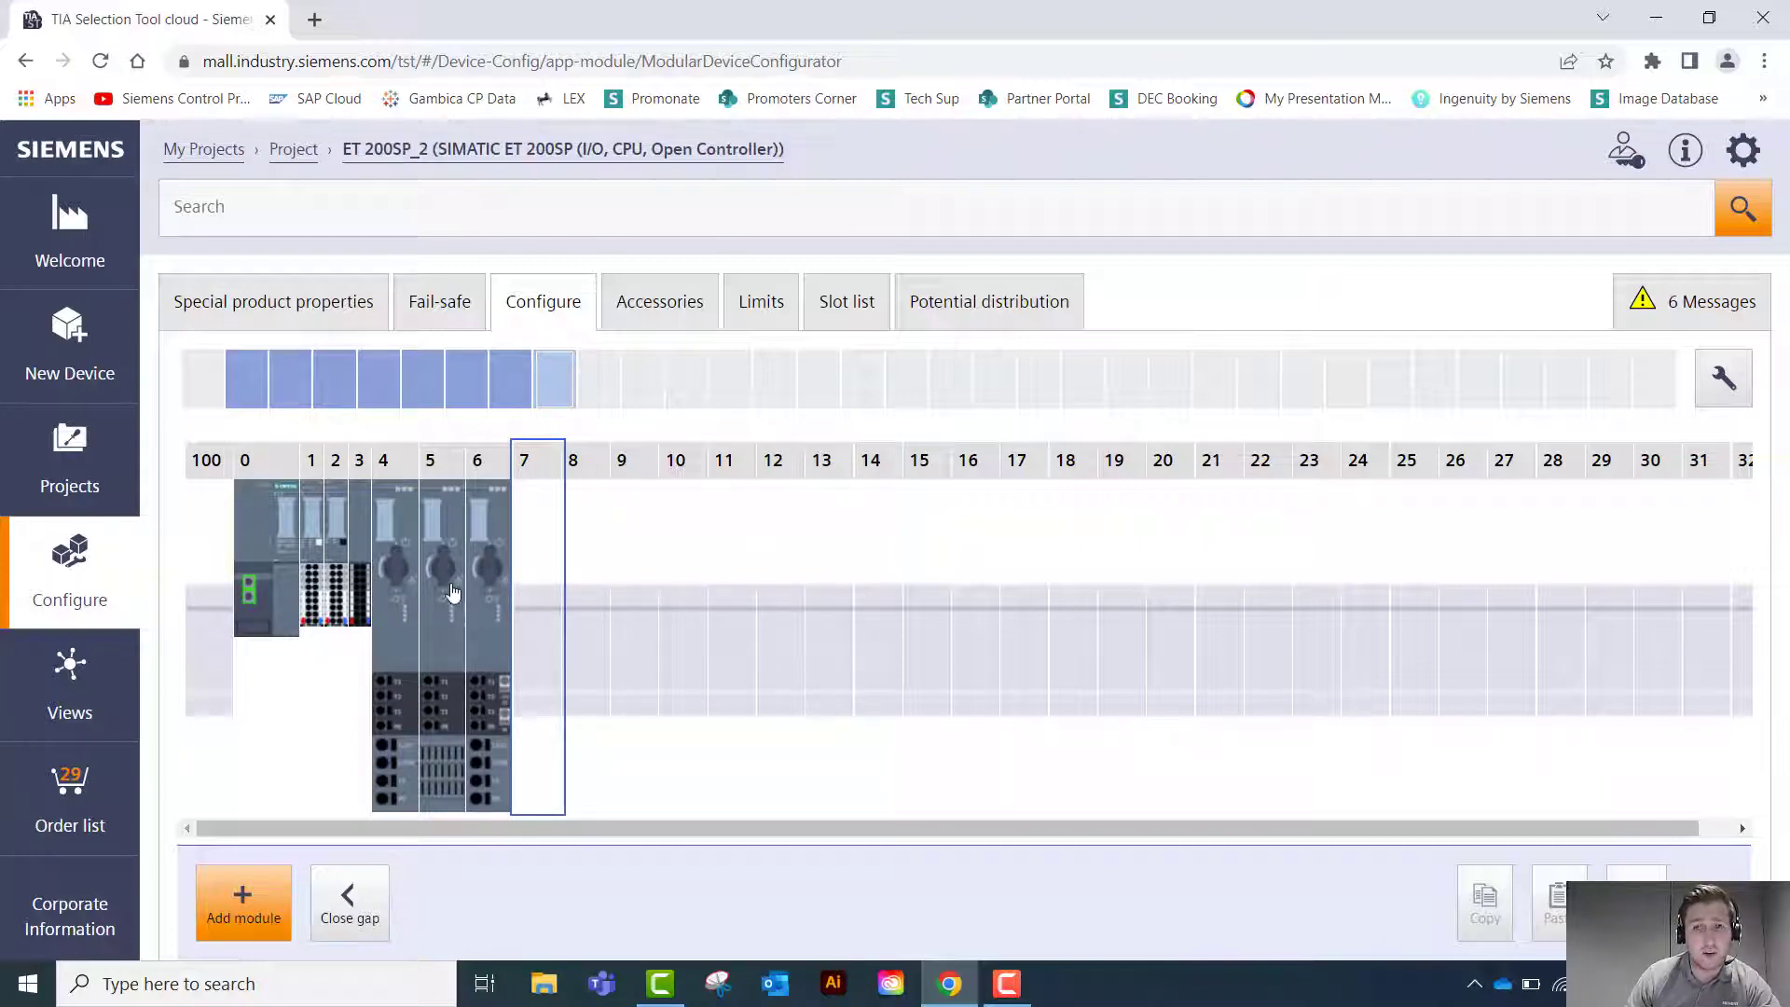
click(1665, 313)
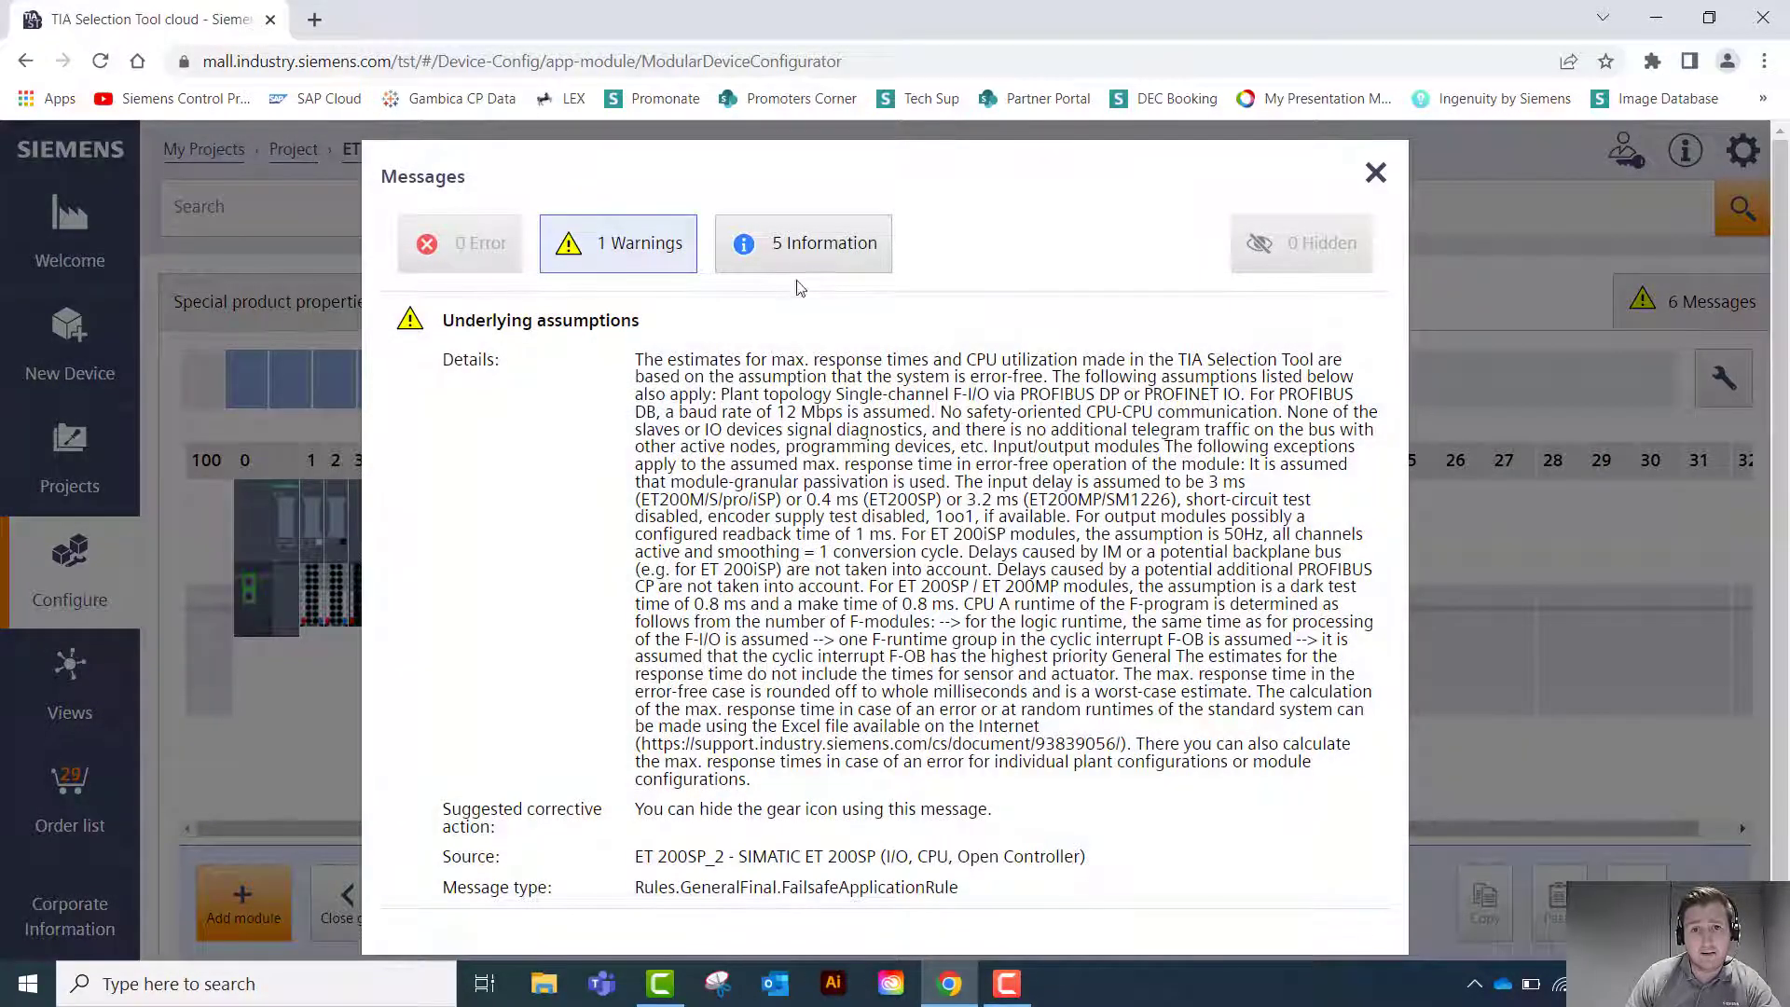
click(1375, 174)
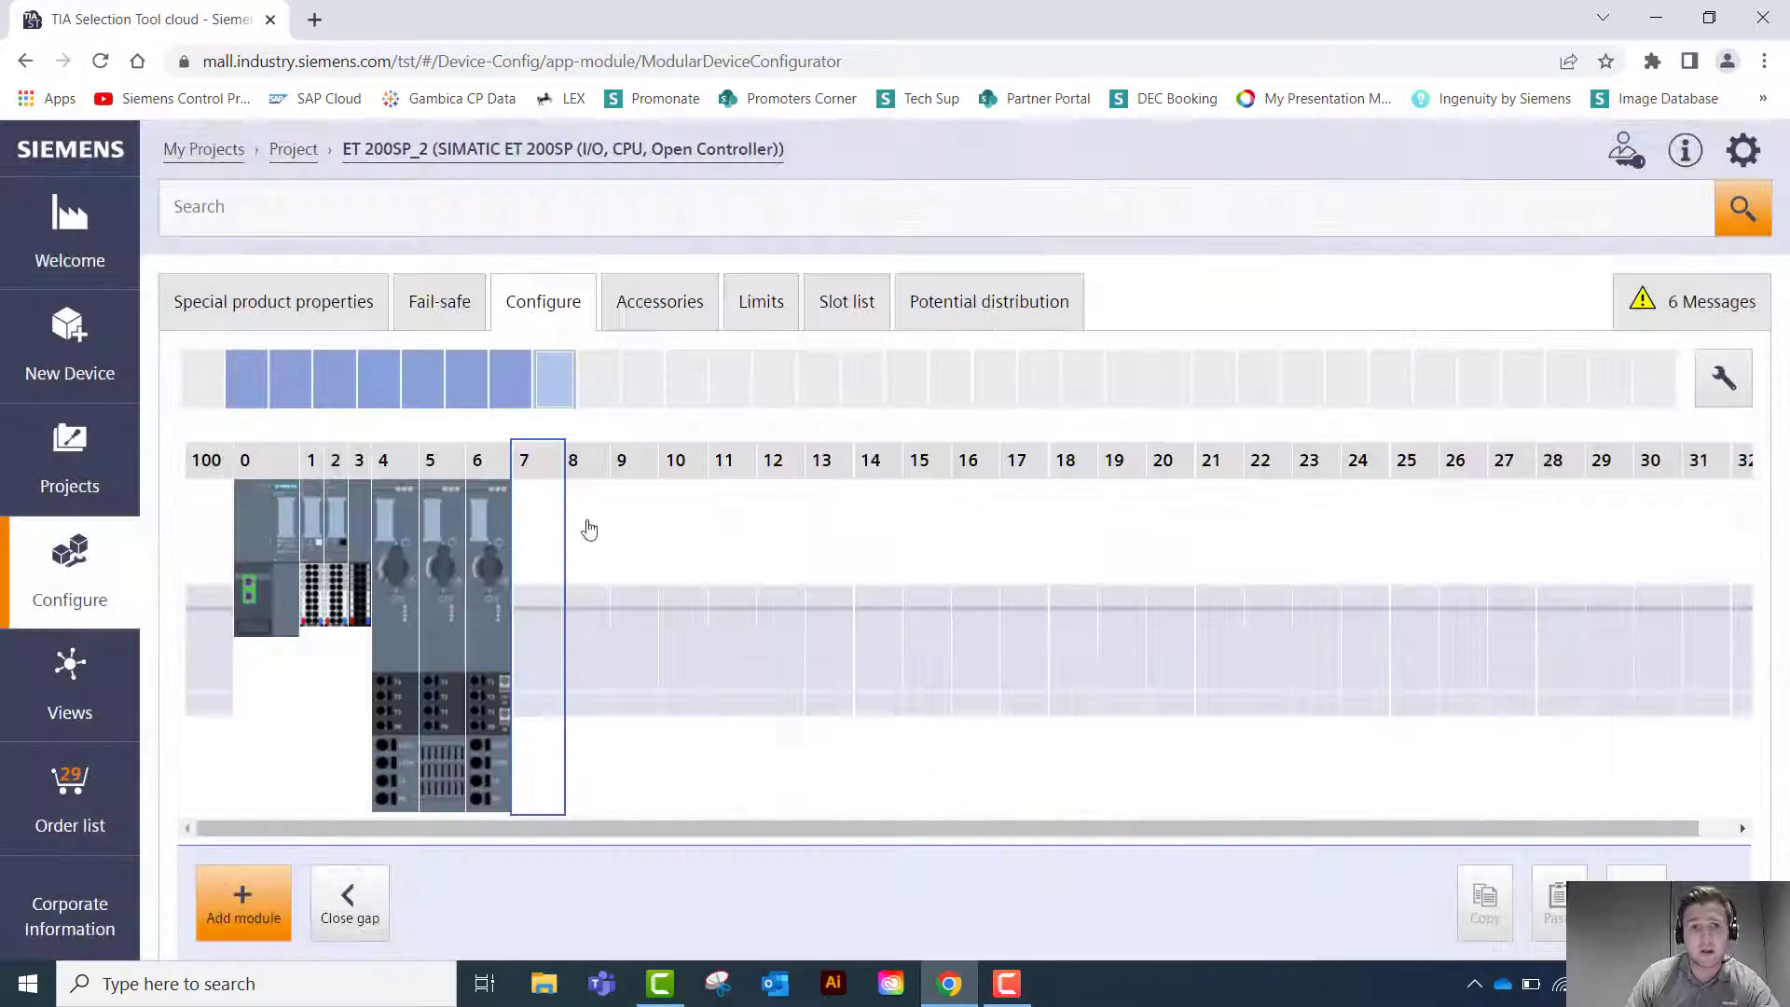